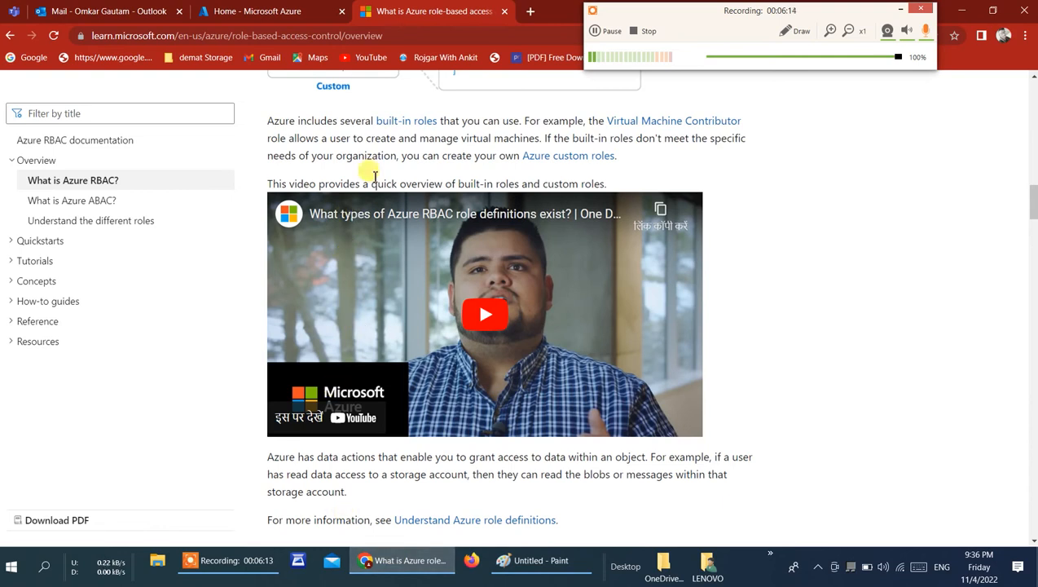
# Step: Close the Azure role-based access documentation page and open an incognito browser window with a second blank tab
pyautogui.click(241, 11)
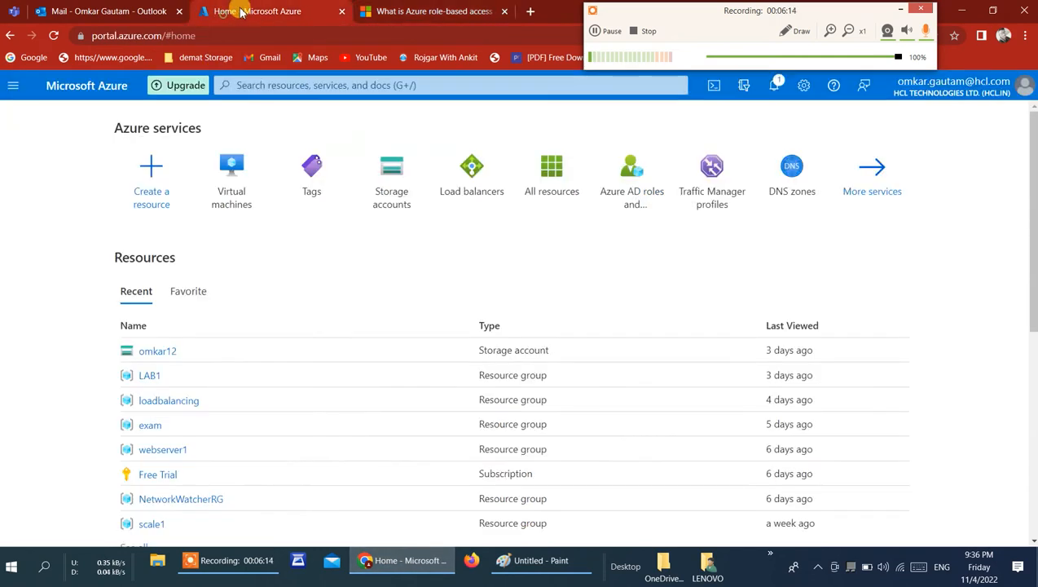
pyautogui.click(506, 11)
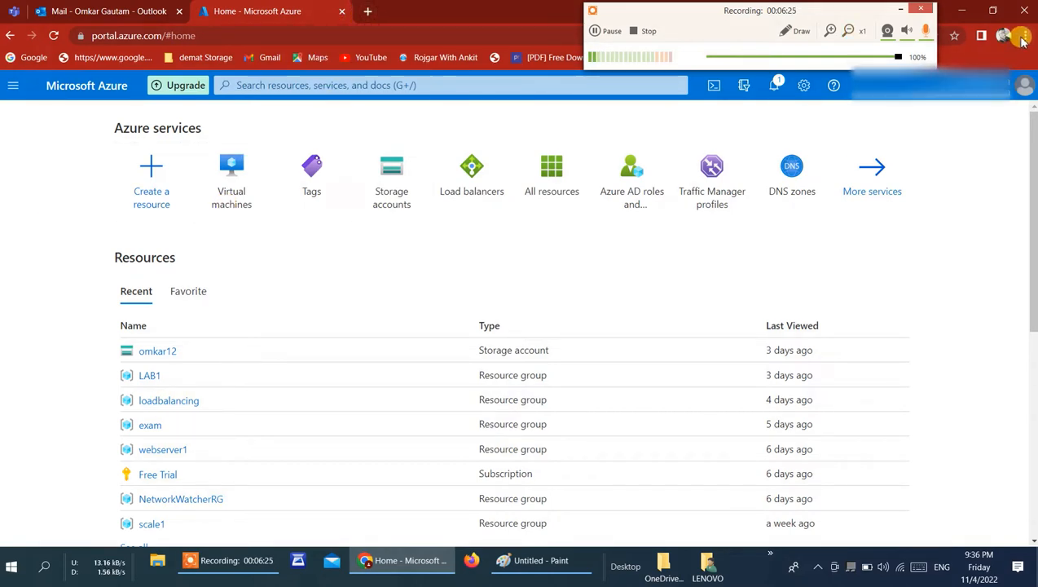
pyautogui.click(1025, 35)
pyautogui.click(897, 71)
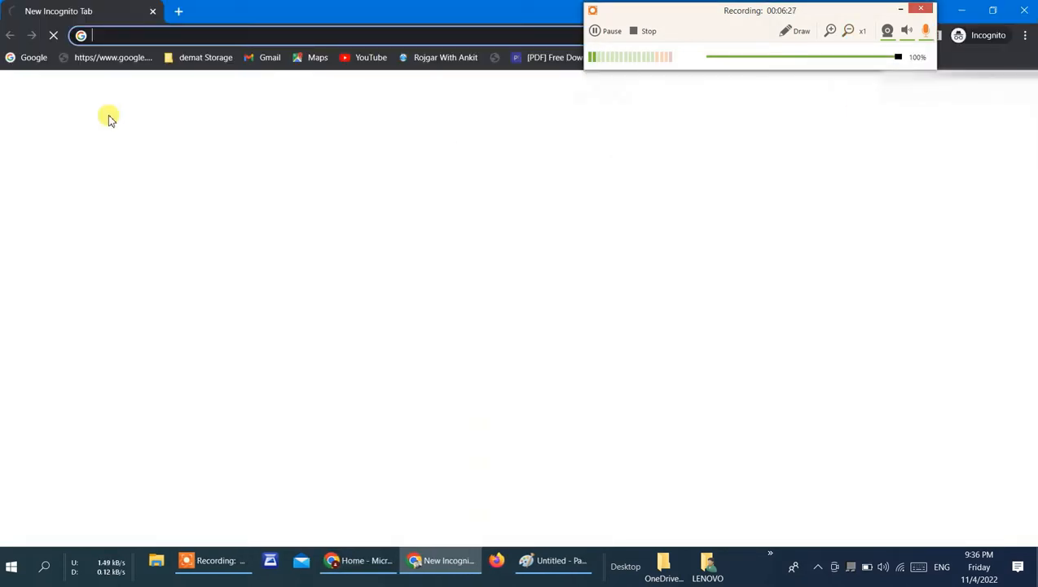
pyautogui.click(176, 11)
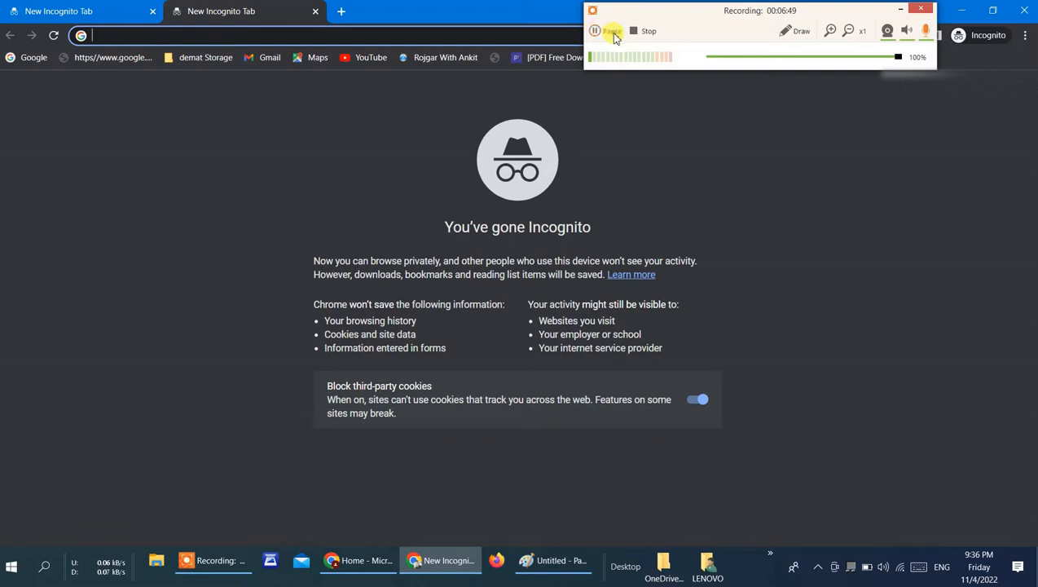
pyautogui.click(613, 33)
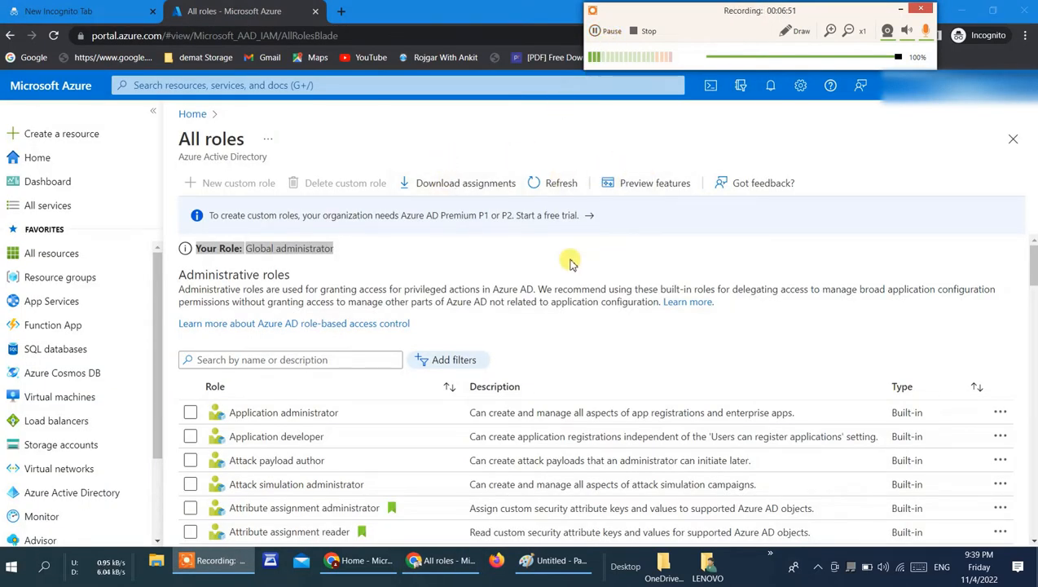
# Step: Examine the list of built-in Azure AD administrative roles and their descriptions from beginning to end
pyautogui.scroll(-3, 1033, 542)
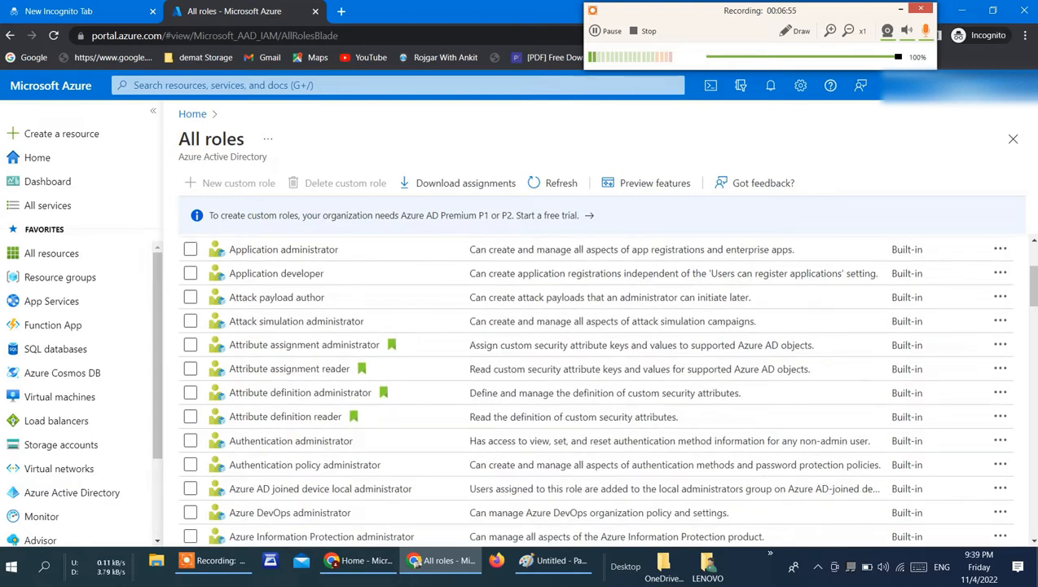
pyautogui.scroll(2, 1033, 238)
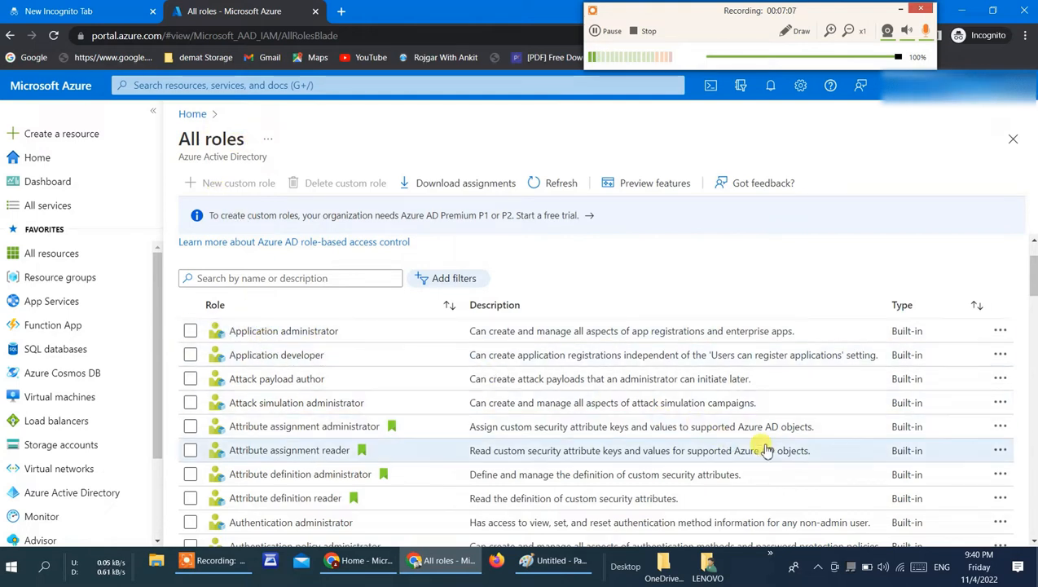
pyautogui.scroll(-2, 1032, 538)
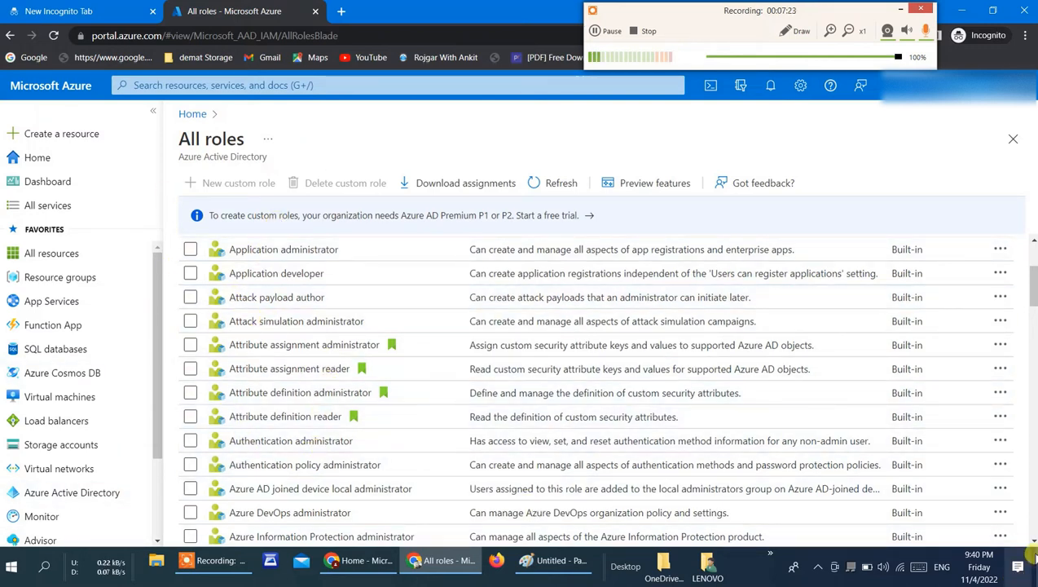
pyautogui.scroll(-3, 1032, 541)
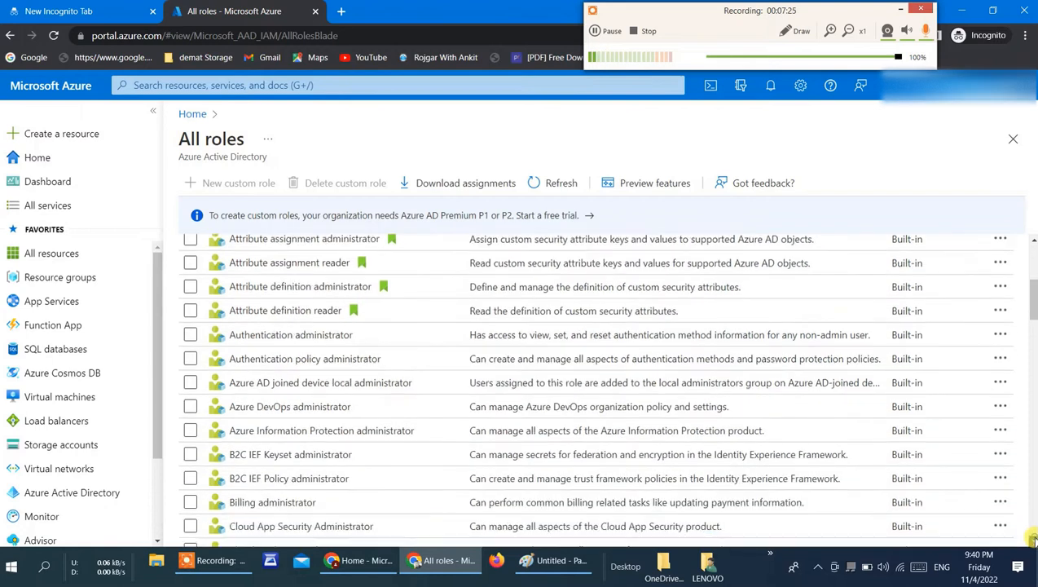
pyautogui.scroll(-2, 1032, 541)
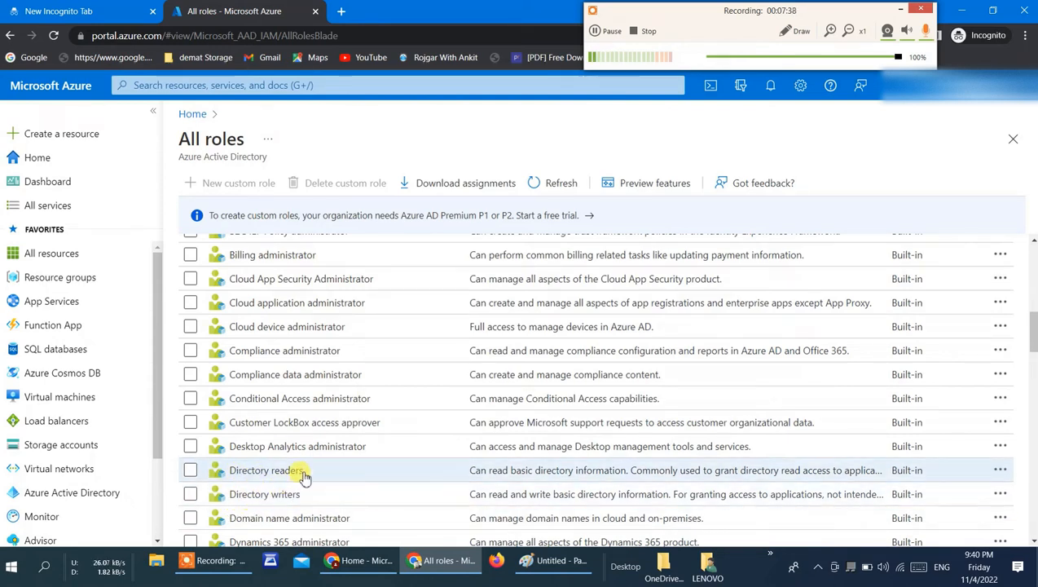
pyautogui.moveTo(204, 577)
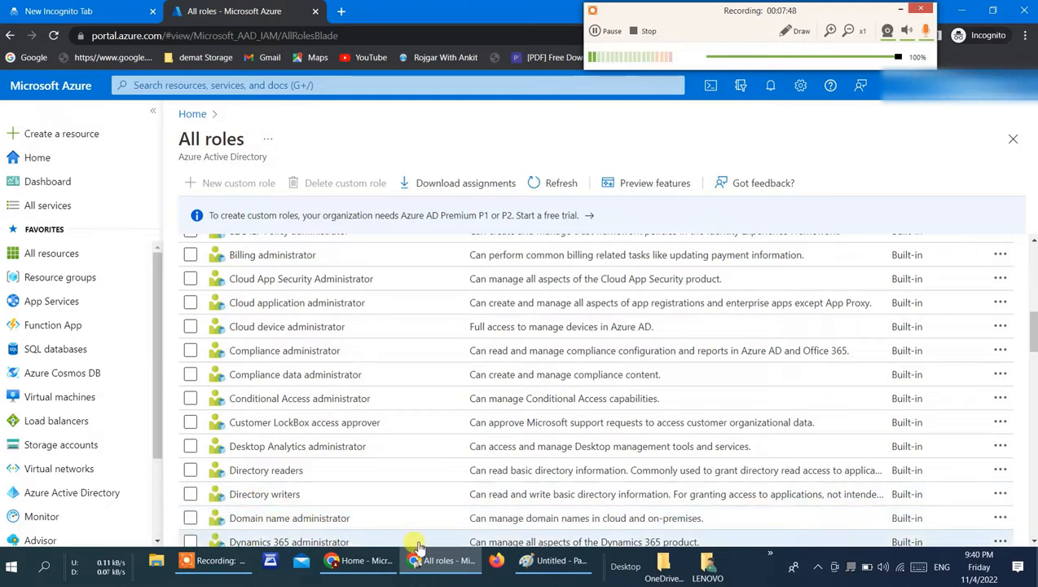
pyautogui.click(1034, 541)
pyautogui.scroll(-5, 1033, 541)
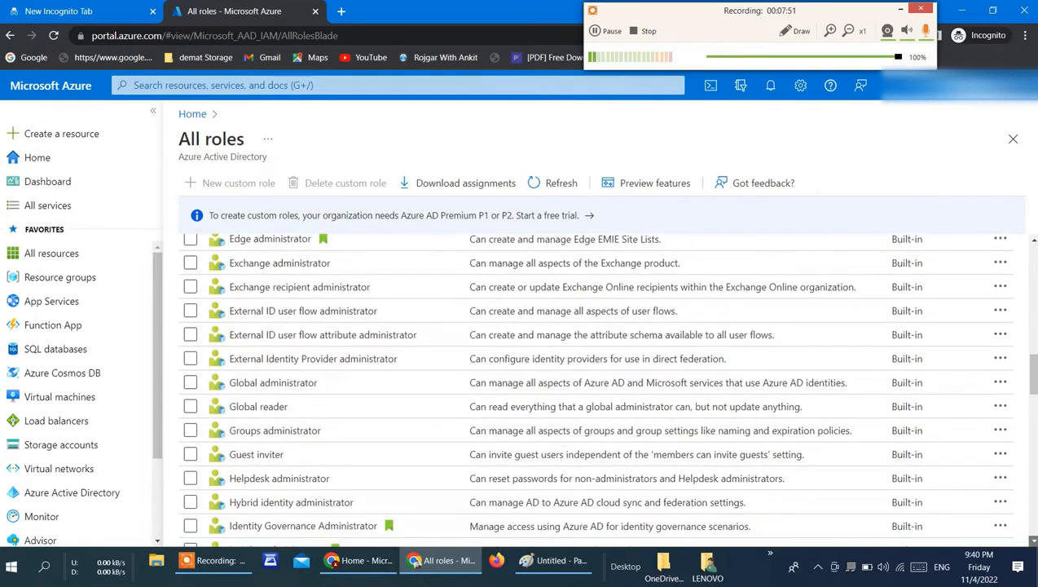
pyautogui.scroll(-10, 1033, 540)
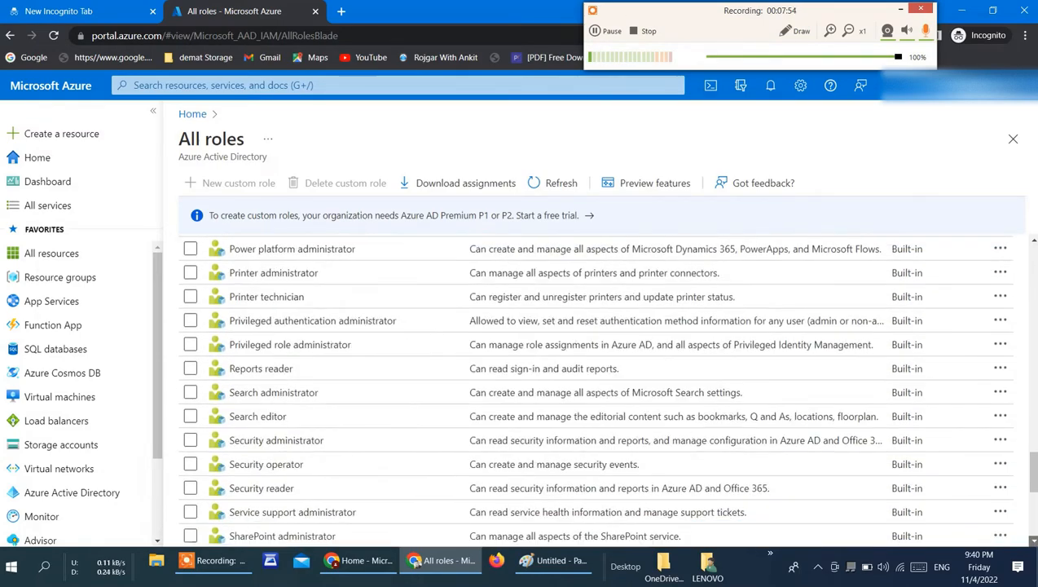
pyautogui.scroll(-3, 1033, 541)
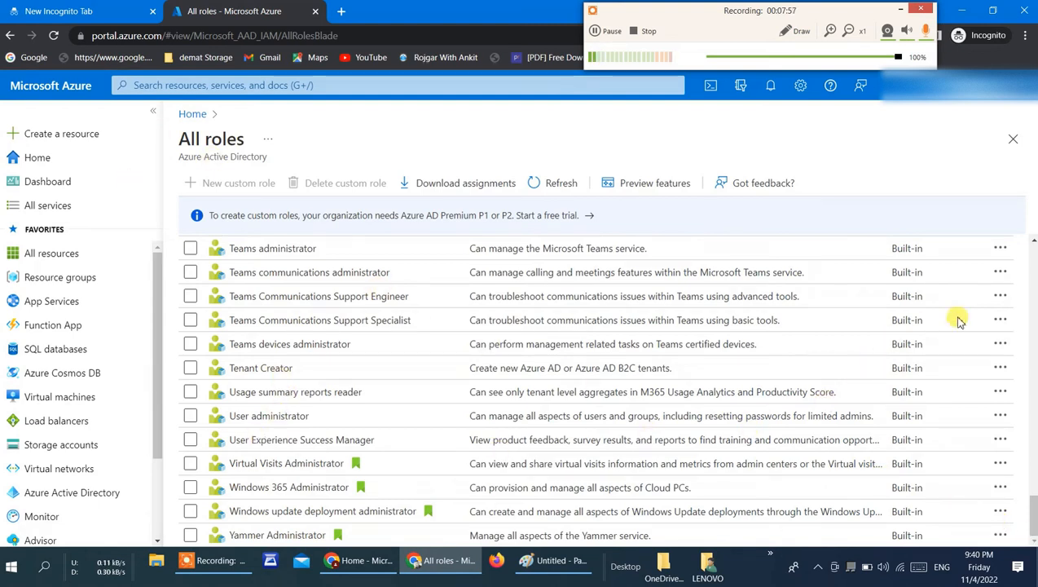
pyautogui.scroll(7, 1033, 247)
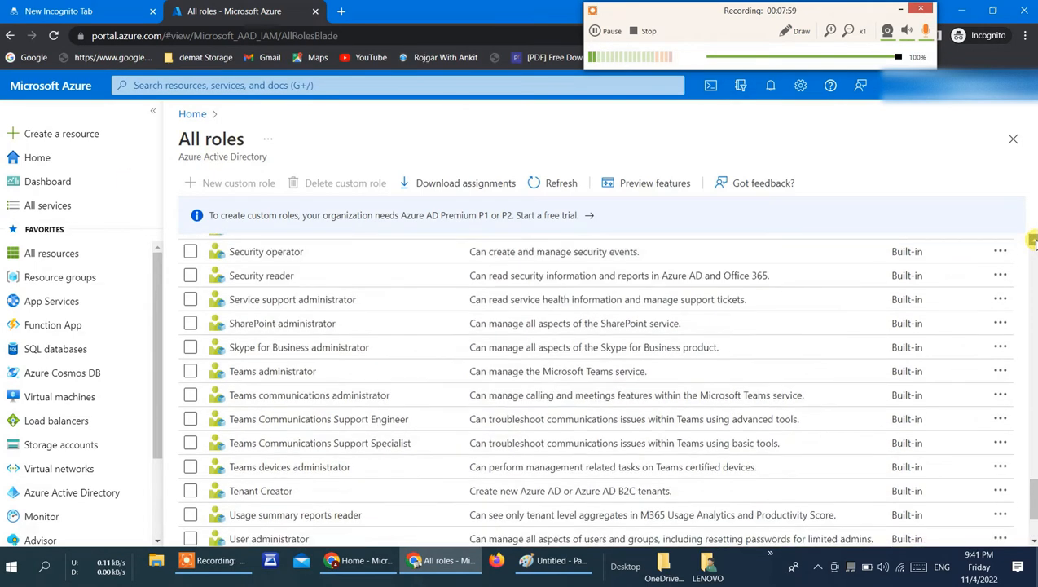
pyautogui.scroll(9, 1031, 240)
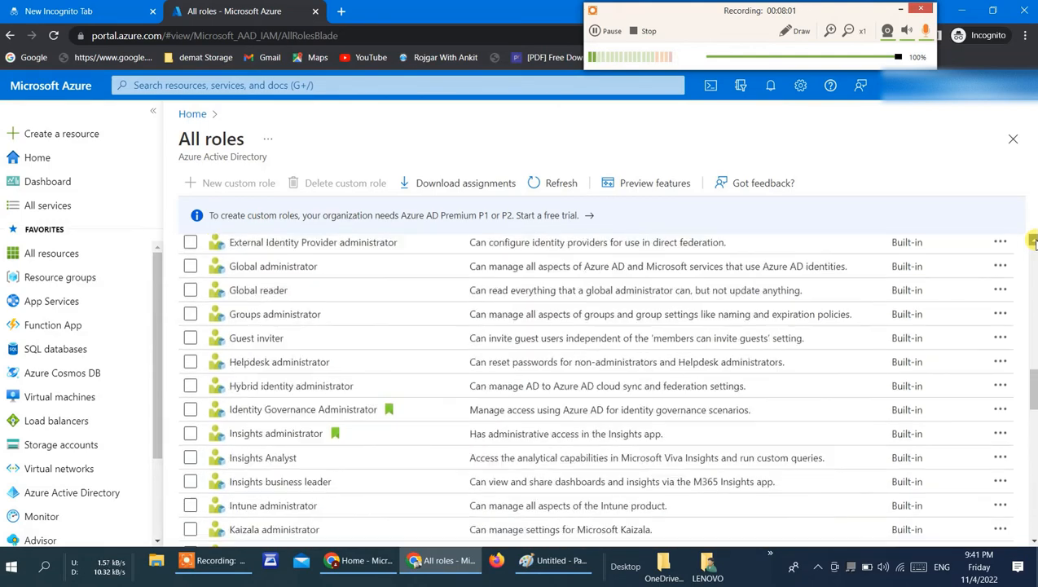
pyautogui.scroll(7, 1032, 240)
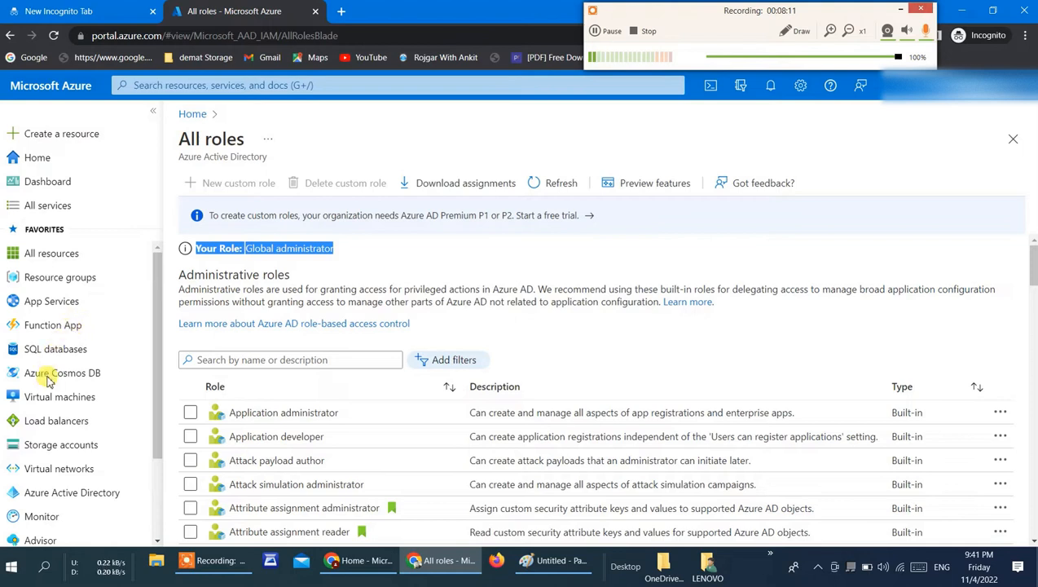
# Step: Search the portal for "user" and open the Users service
pyautogui.click(157, 540)
pyautogui.scroll(-2, 158, 541)
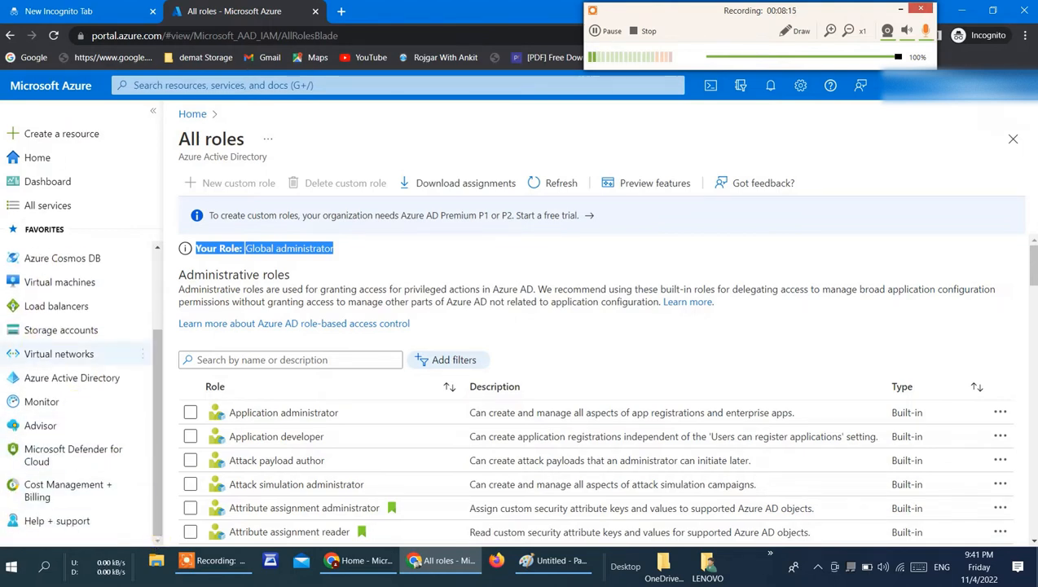
pyautogui.click(223, 86)
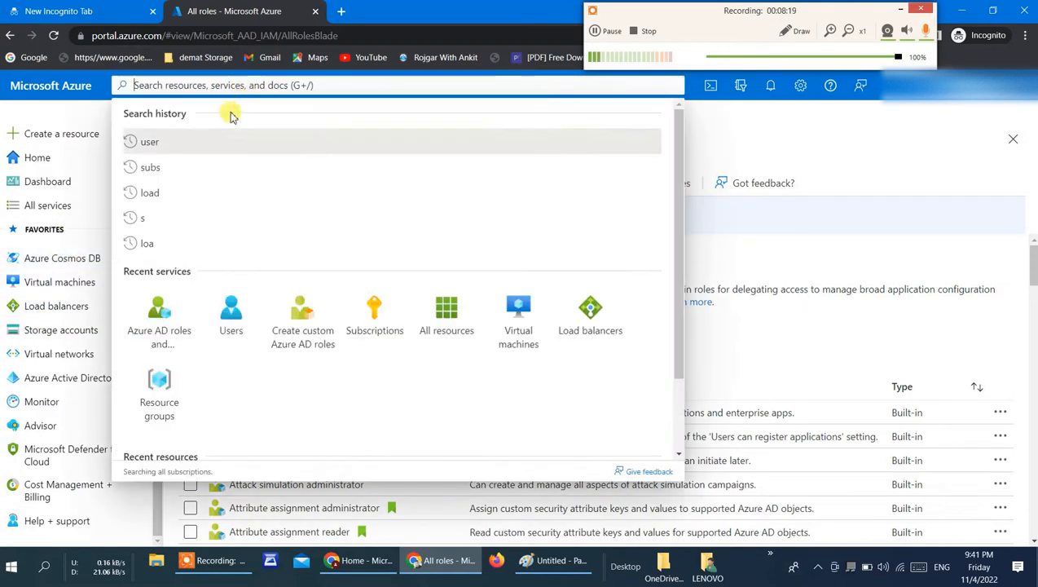
pyautogui.click(213, 141)
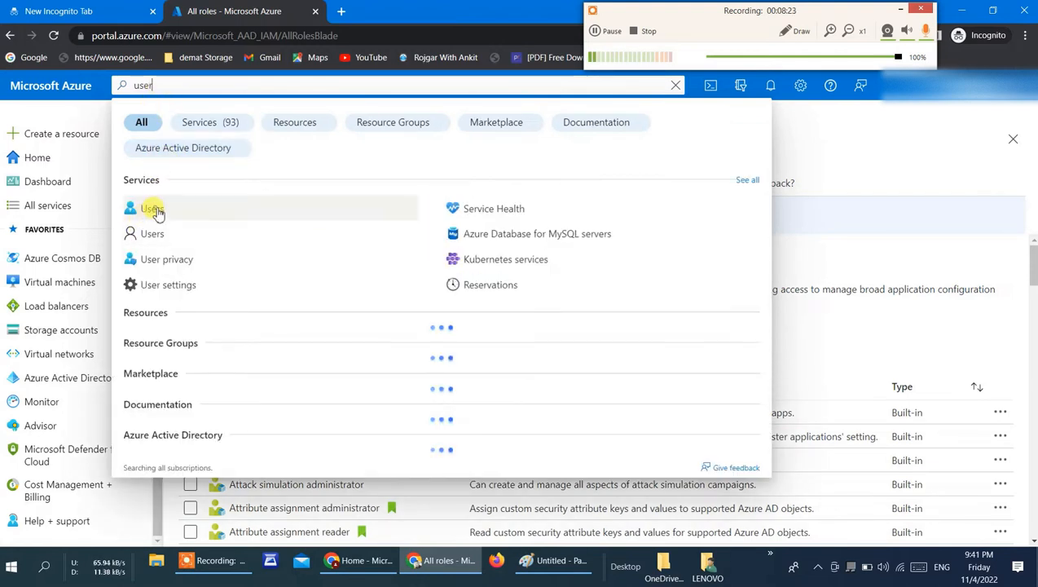
pyautogui.click(153, 210)
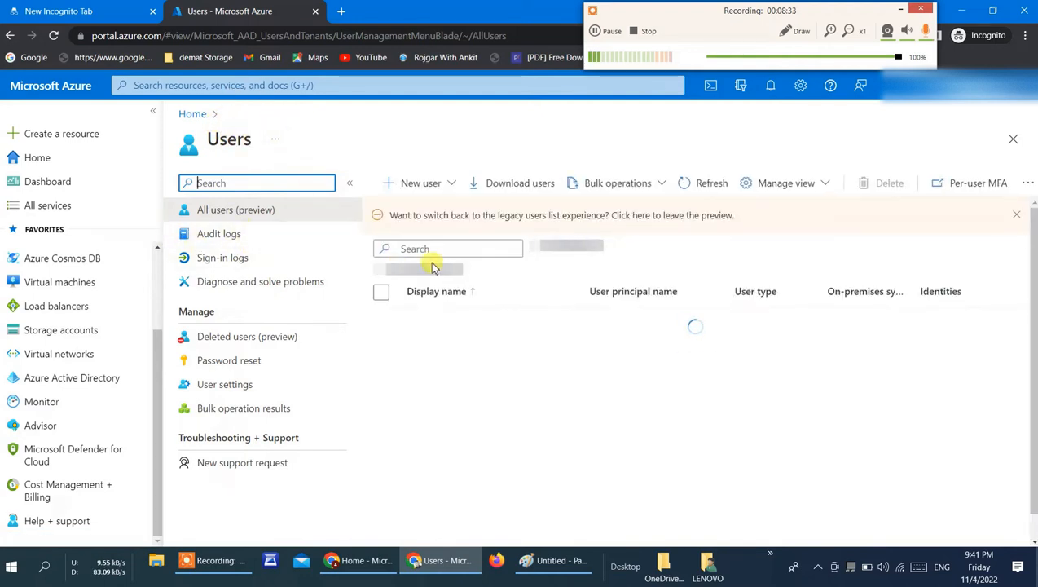
# Step: Start creating a new internal user in the organization with the user name "engineer"
pyautogui.click(413, 184)
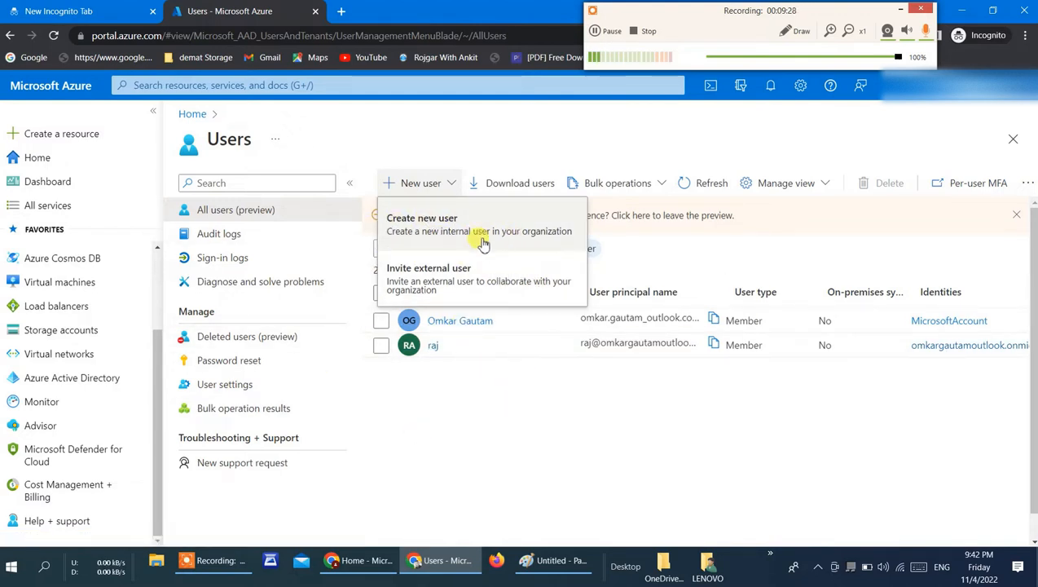
pyautogui.click(451, 231)
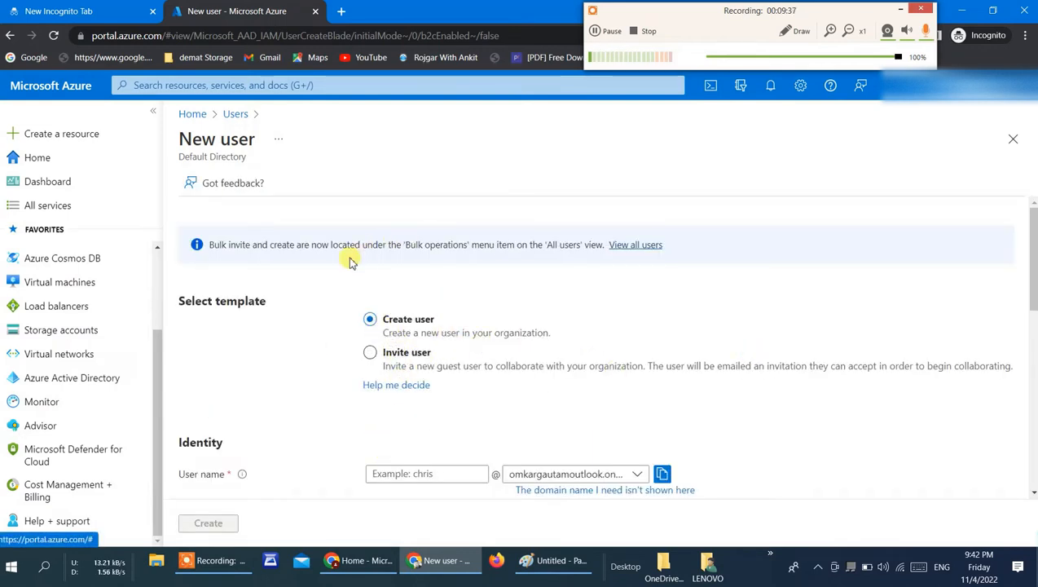
pyautogui.click(403, 475)
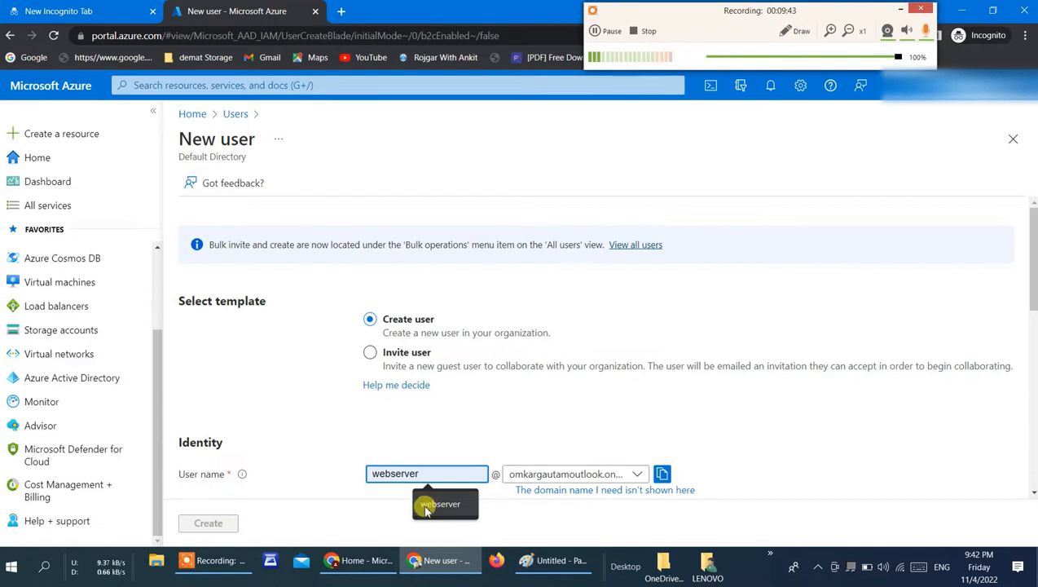
pyautogui.write('en')
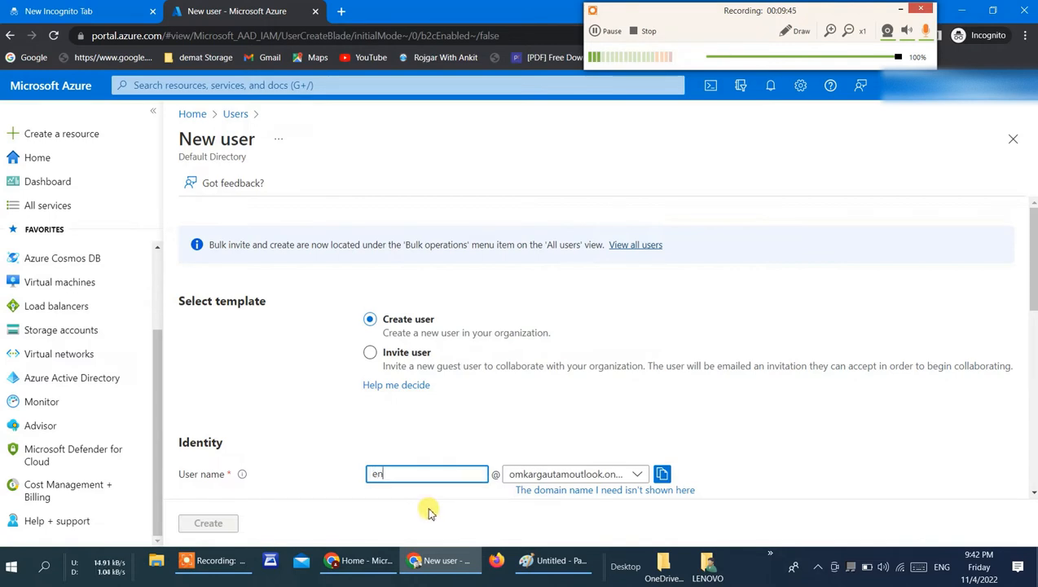
pyautogui.write('g')
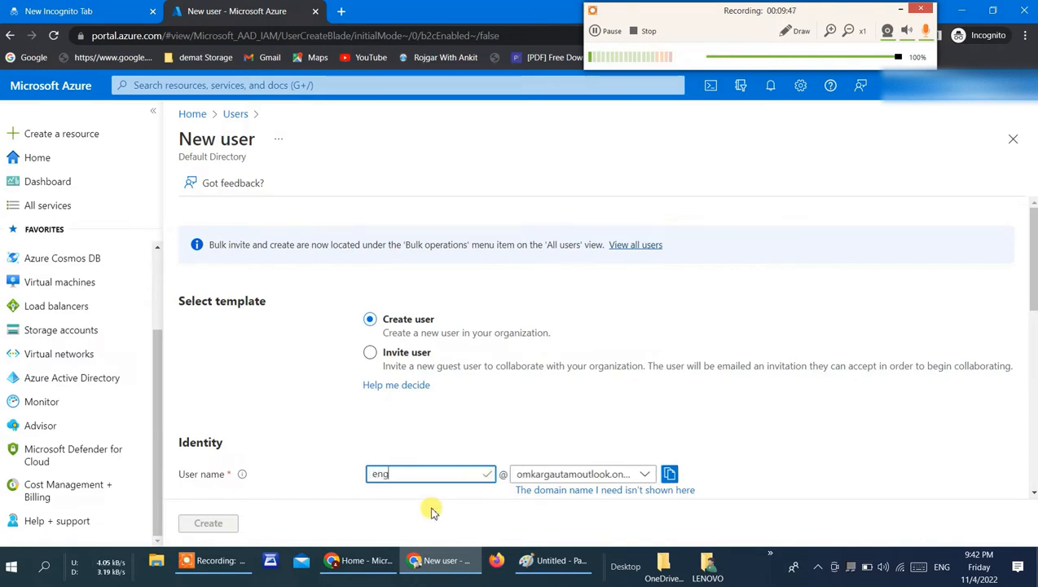
pyautogui.write('ineer')
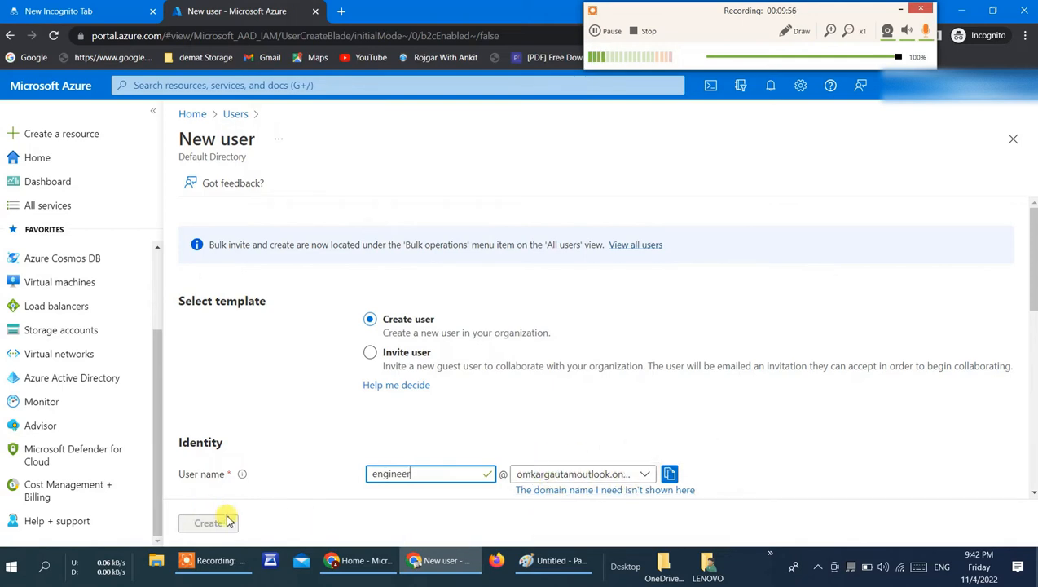
# Step: Copy the user name "engineer" into the new user's Name field
pyautogui.scroll(-3, 1032, 492)
pyautogui.click(1033, 491)
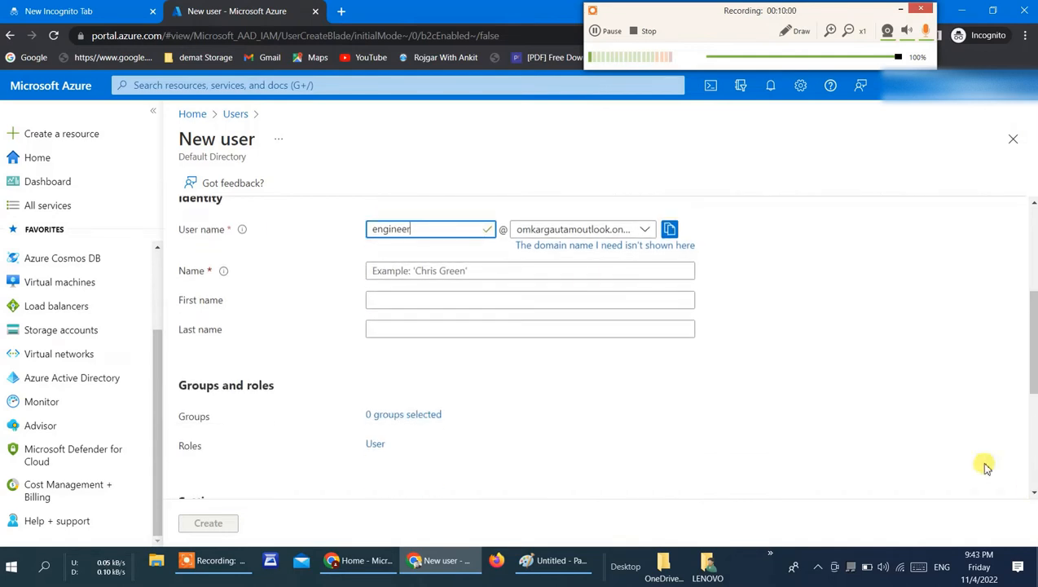
pyautogui.click(424, 271)
pyautogui.click(385, 229)
pyautogui.doubleClick(383, 230)
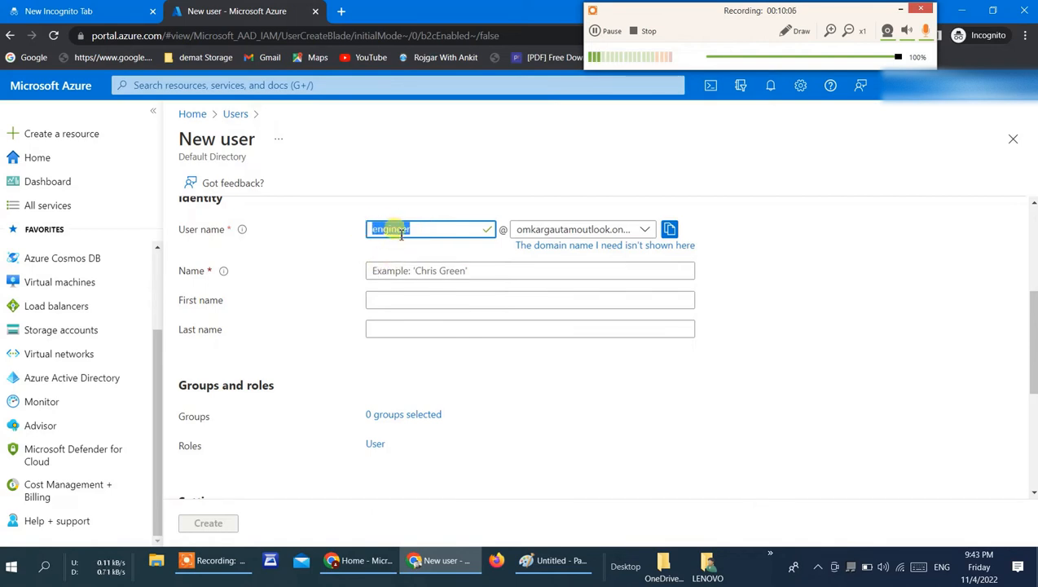
pyautogui.hotkey('ctrl', 'c')
pyautogui.click(398, 272)
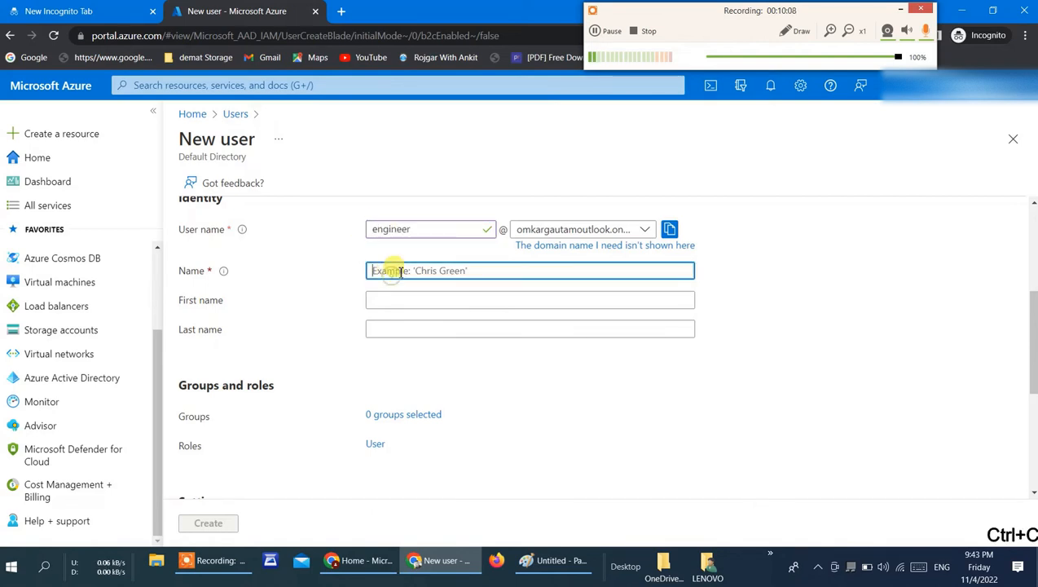
pyautogui.hotkey('ctrl', 'v')
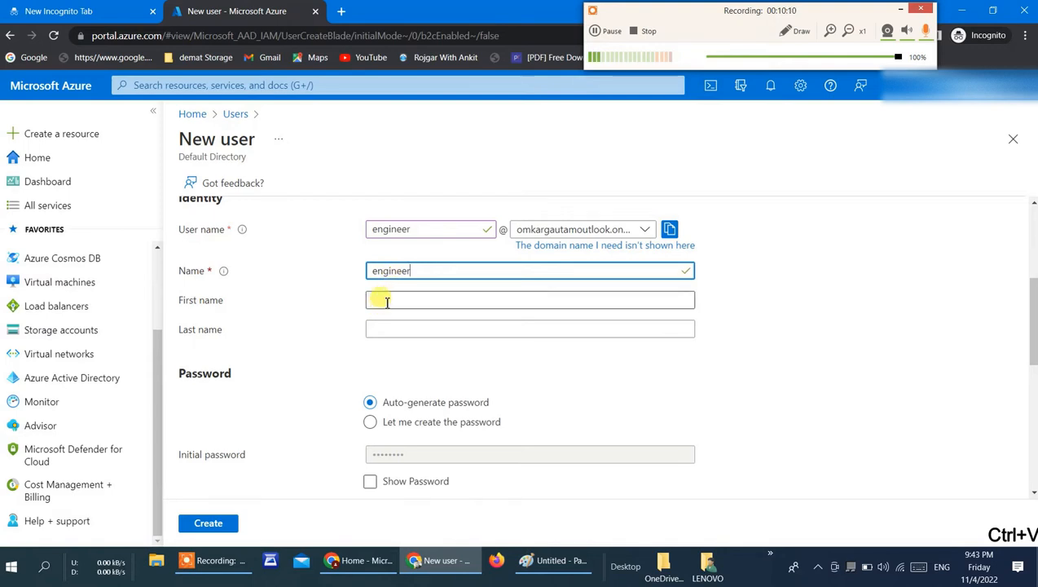
# Step: Choose to create the password manually, enter the initial password and try to create the user
pyautogui.click(370, 425)
pyautogui.click(383, 454)
pyautogui.click(382, 455)
pyautogui.write('••')
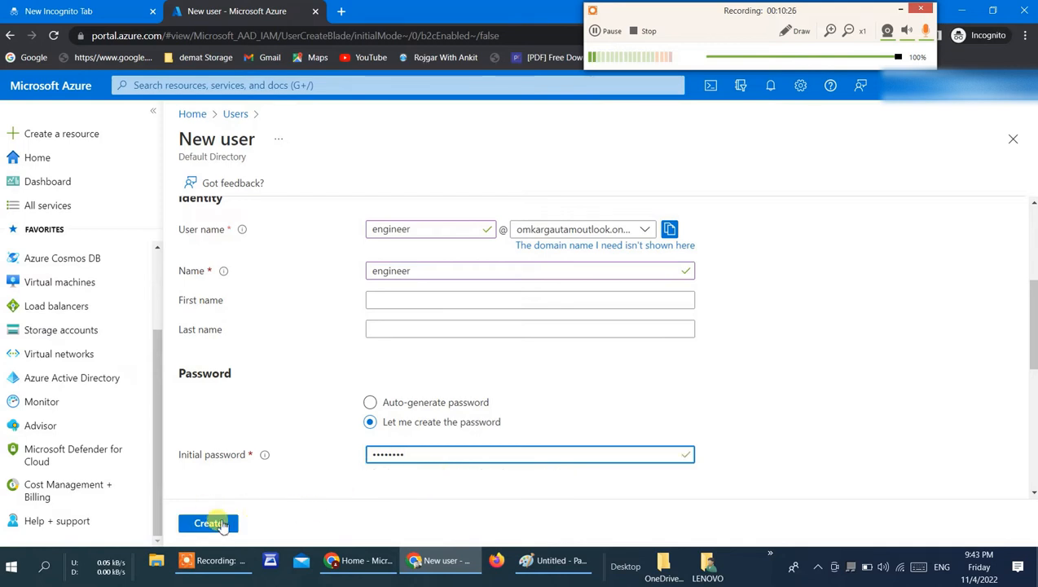
pyautogui.click(210, 522)
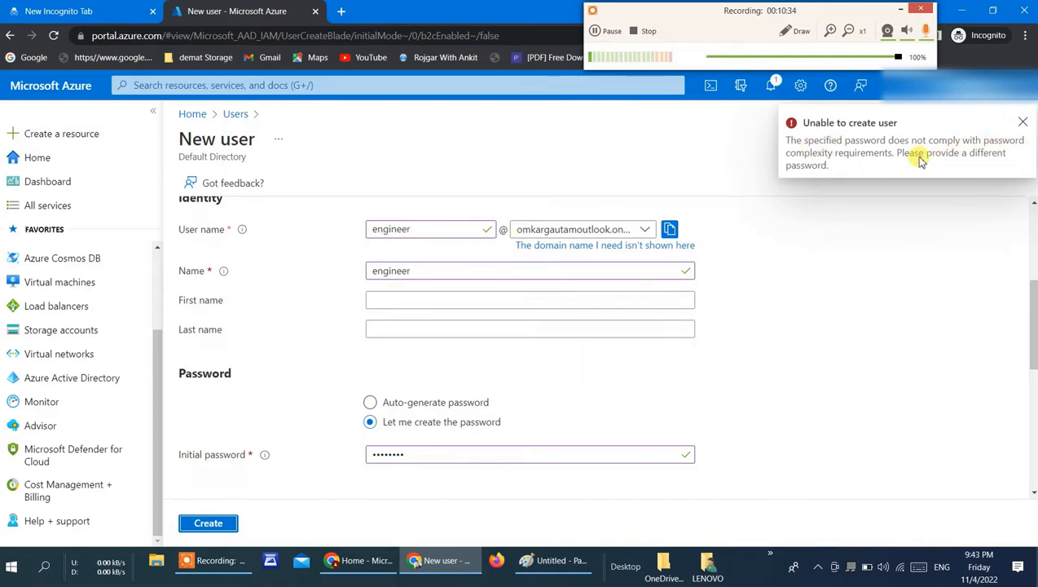
# Step: Replace the new user's initial password with one that meets the complexity requirements and create the user
pyautogui.click(1021, 122)
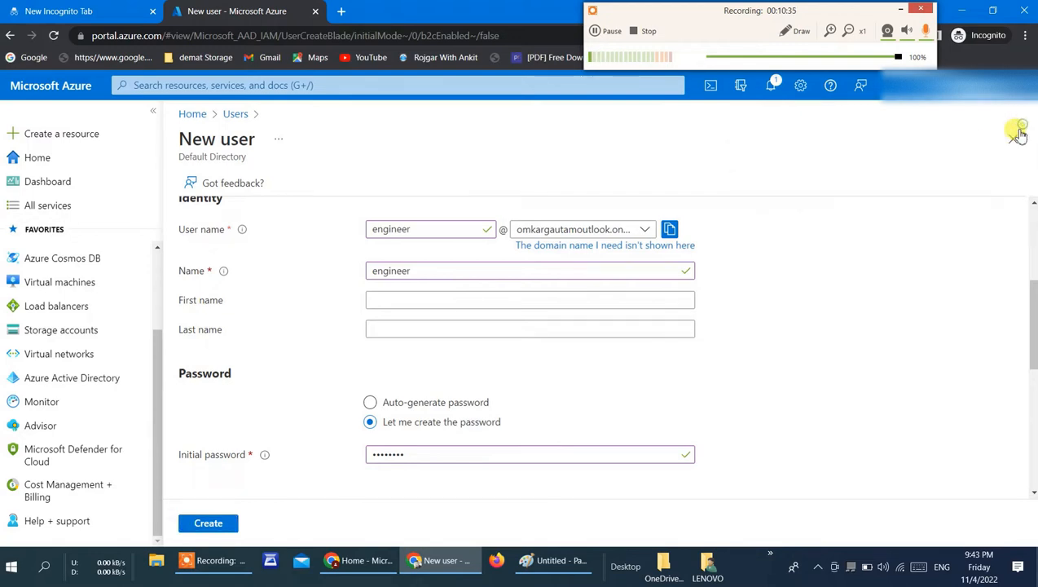
pyautogui.click(424, 458)
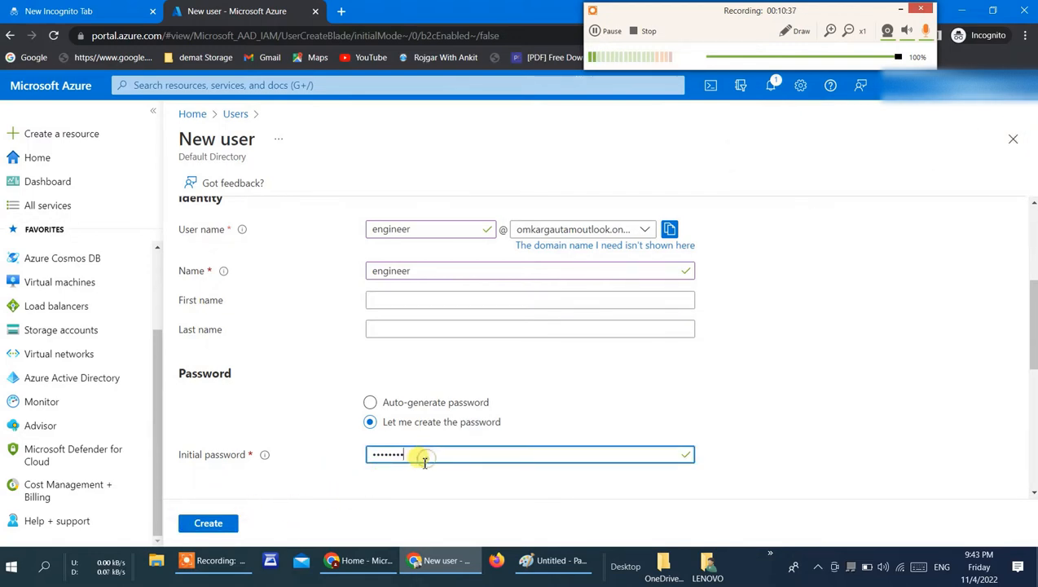
pyautogui.press('BackSpace')
pyautogui.press('BackSpace')
pyautogui.press('BackSpace')
pyautogui.press('BackSpace')
pyautogui.press('BackSpace')
pyautogui.press('BackSpace')
pyautogui.press('BackSpace')
pyautogui.press('BackSpace')
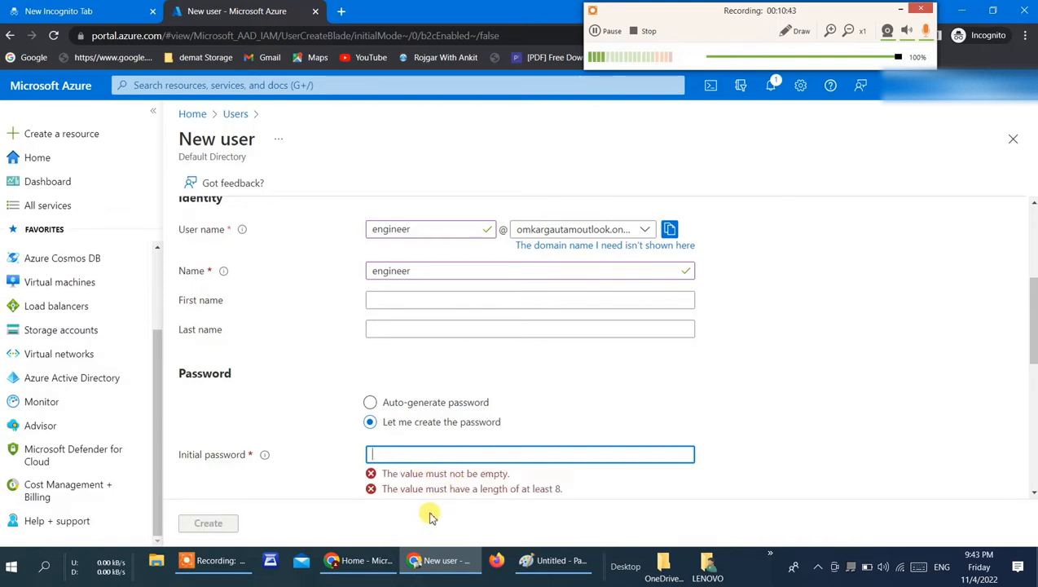
pyautogui.write('Pa')
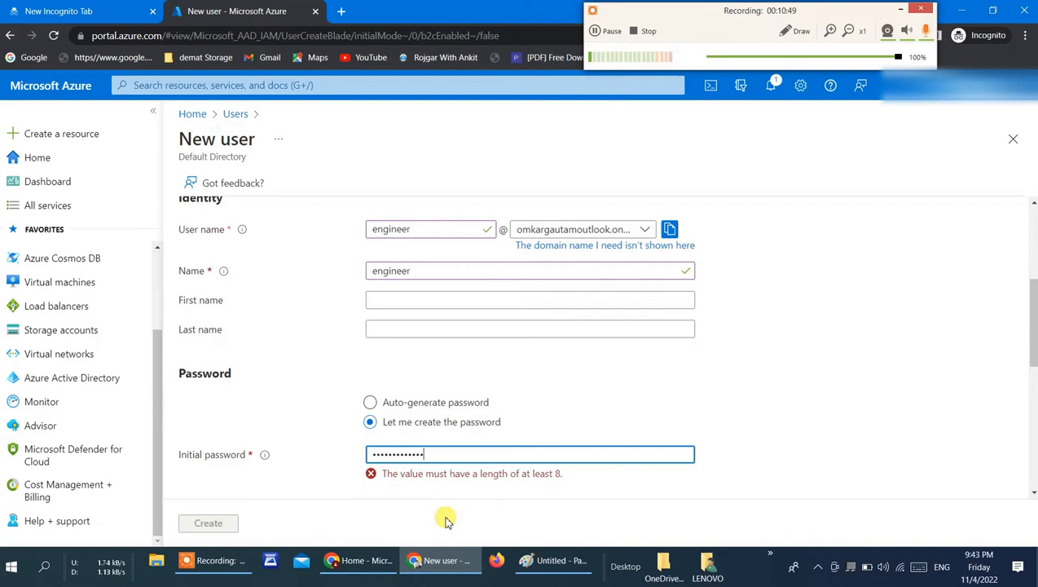
pyautogui.click(226, 524)
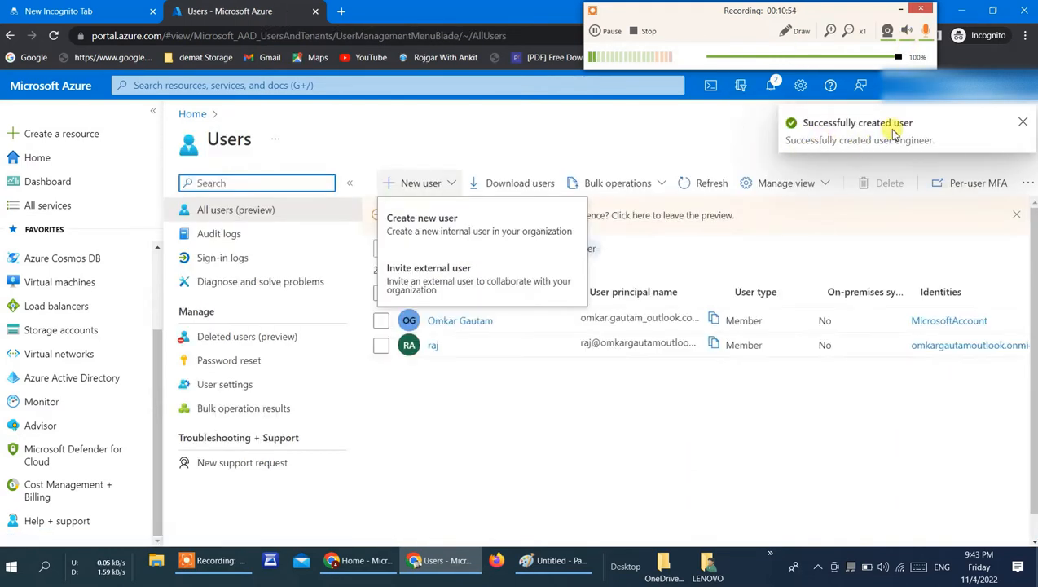
# Step: Refresh the users list and copy the engineer user's principal name to the clipboard
pyautogui.click(502, 473)
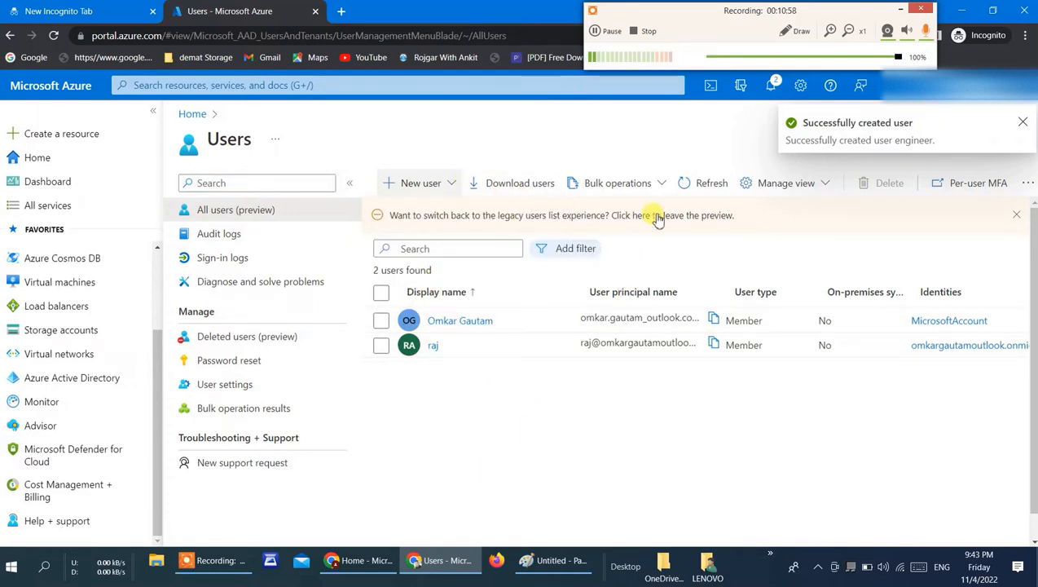
pyautogui.click(712, 186)
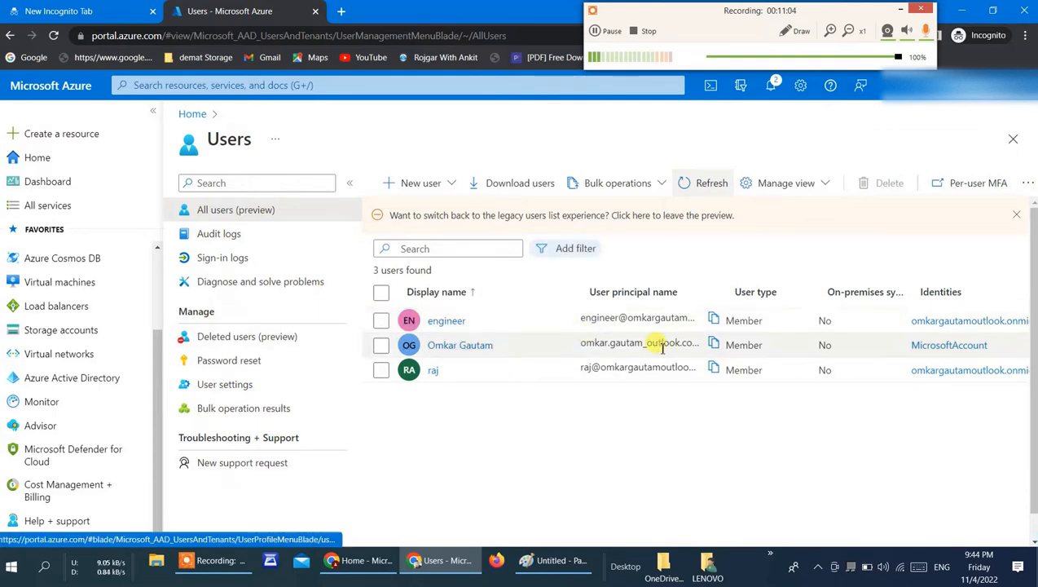
pyautogui.click(715, 320)
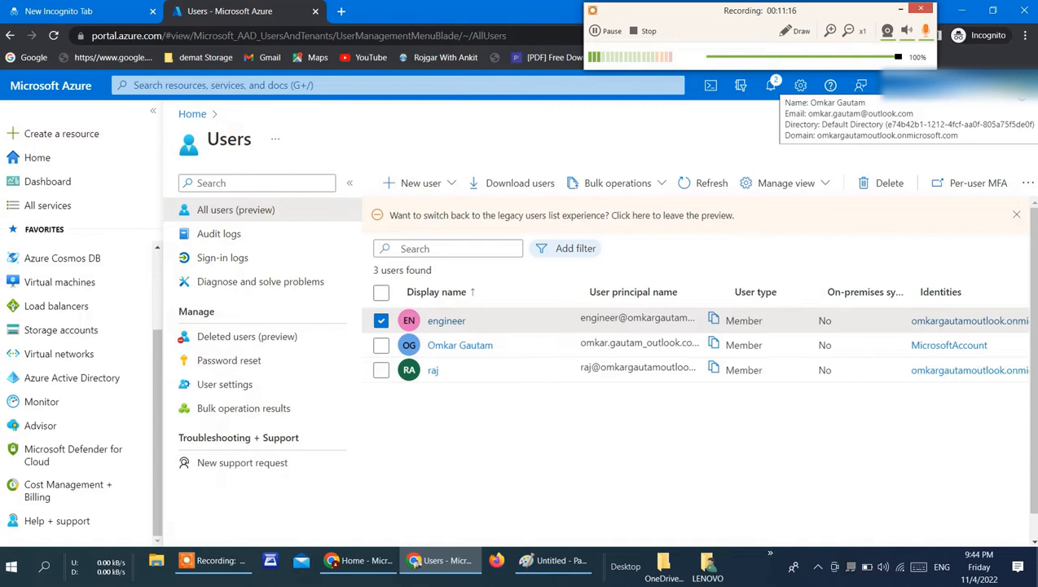
# Step: Open a new incognito window and load the Azure portal home page at portal.azure.com
pyautogui.click(1027, 36)
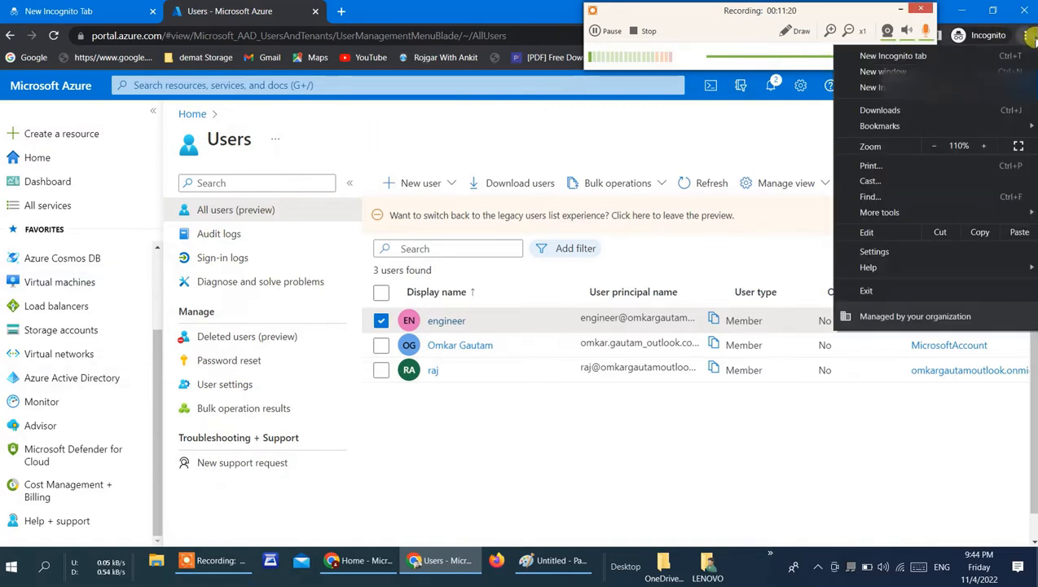
pyautogui.click(889, 88)
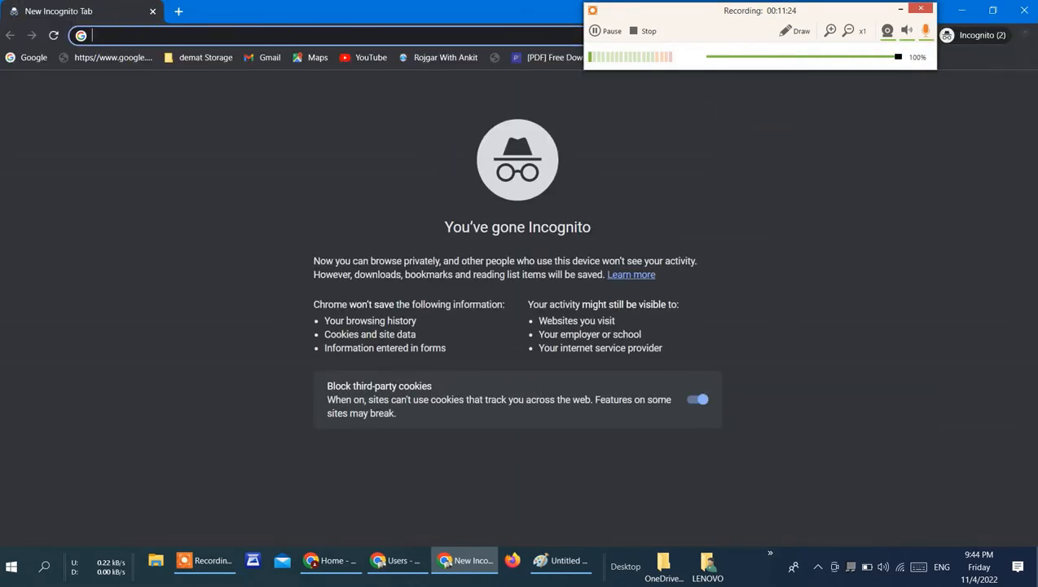
pyautogui.write('portal')
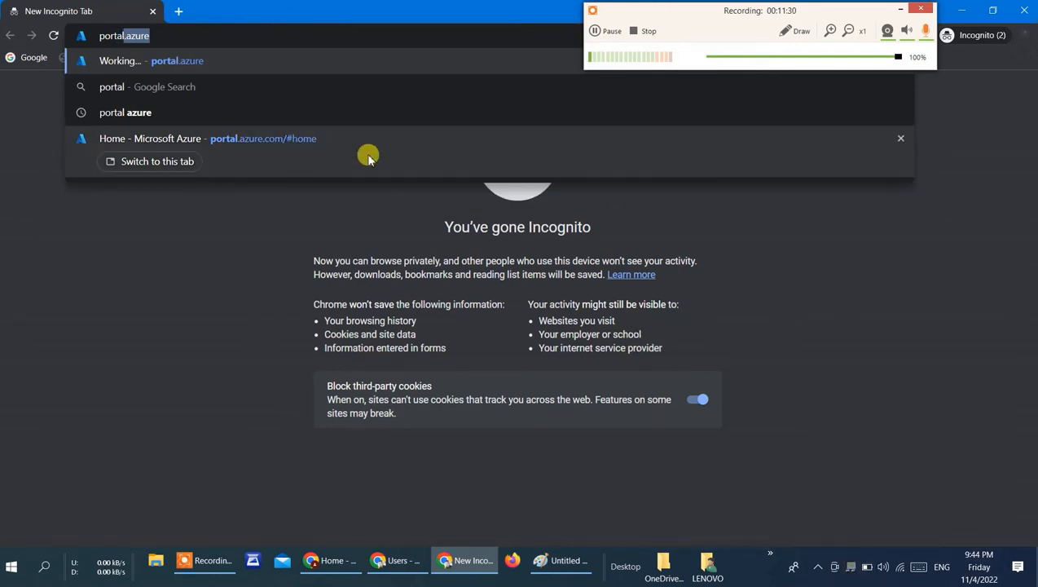
pyautogui.click(329, 152)
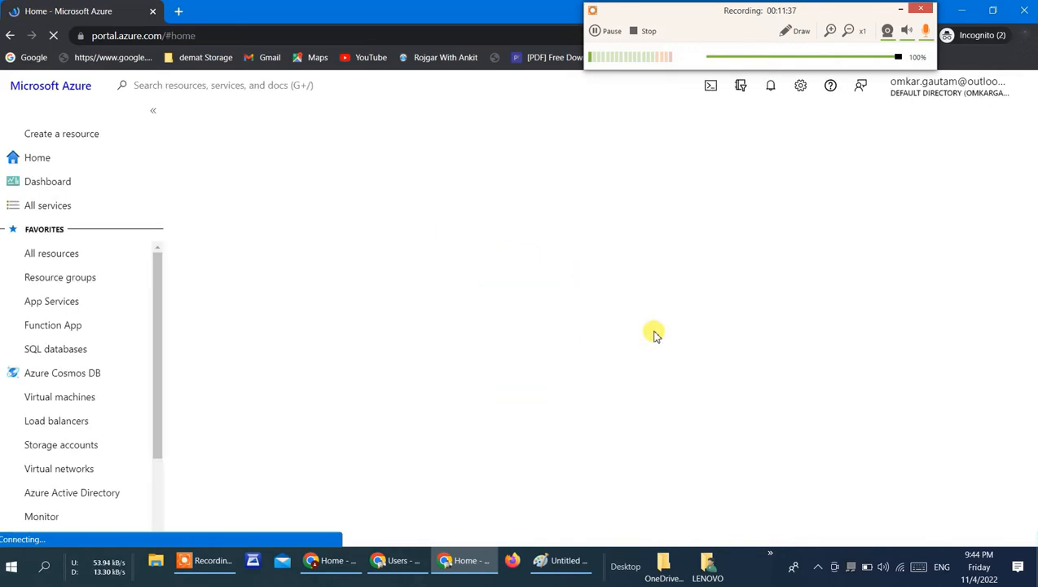
# Step: Sign out of the current Azure account and choose to sign in with another account
pyautogui.click(1024, 92)
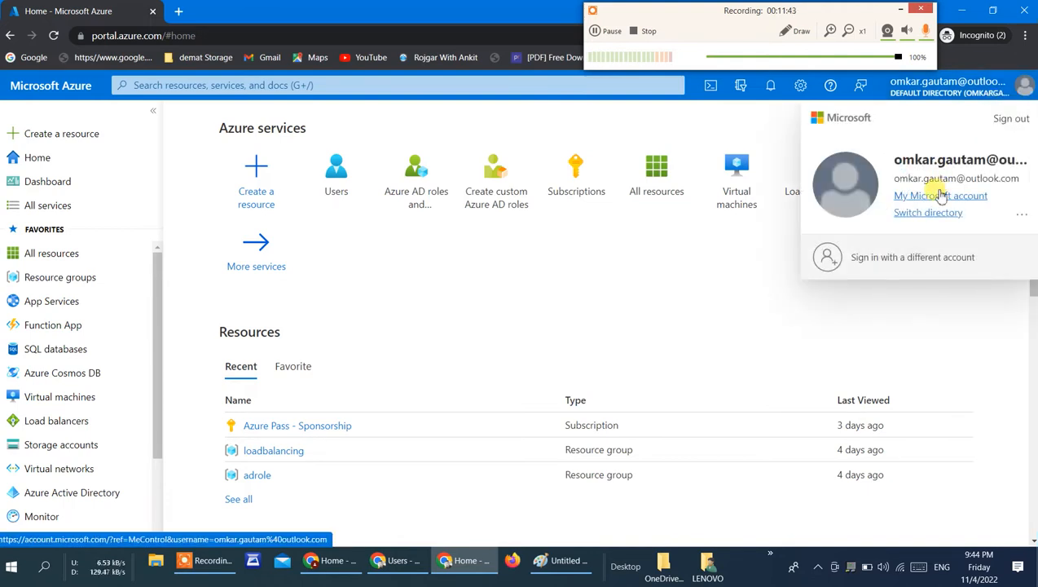
pyautogui.click(999, 125)
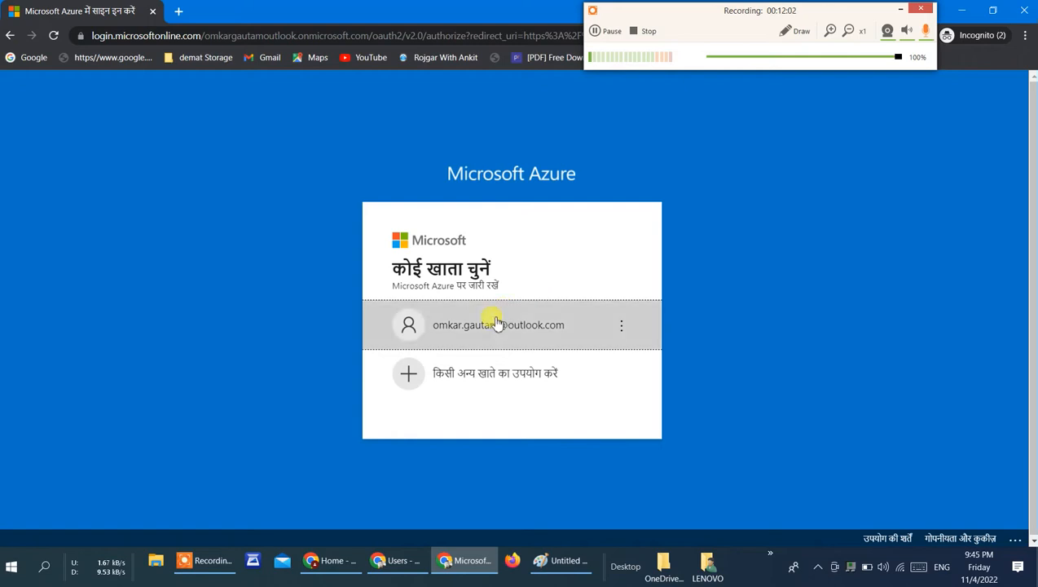
pyautogui.click(477, 371)
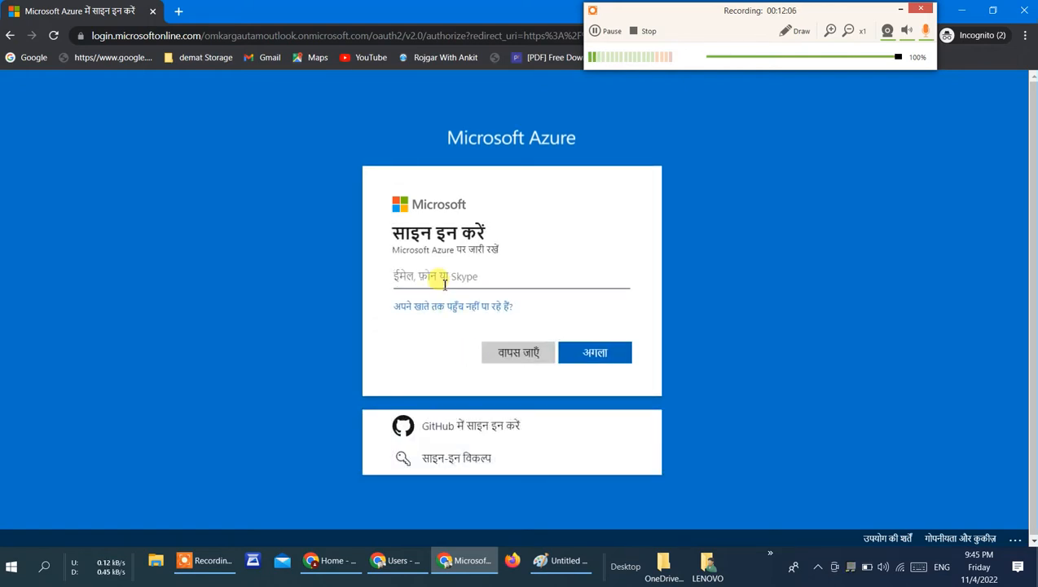
# Step: Sign in with the engineer user's copied principal name and the account's initial password
pyautogui.hotkey('ctrl', 'v')
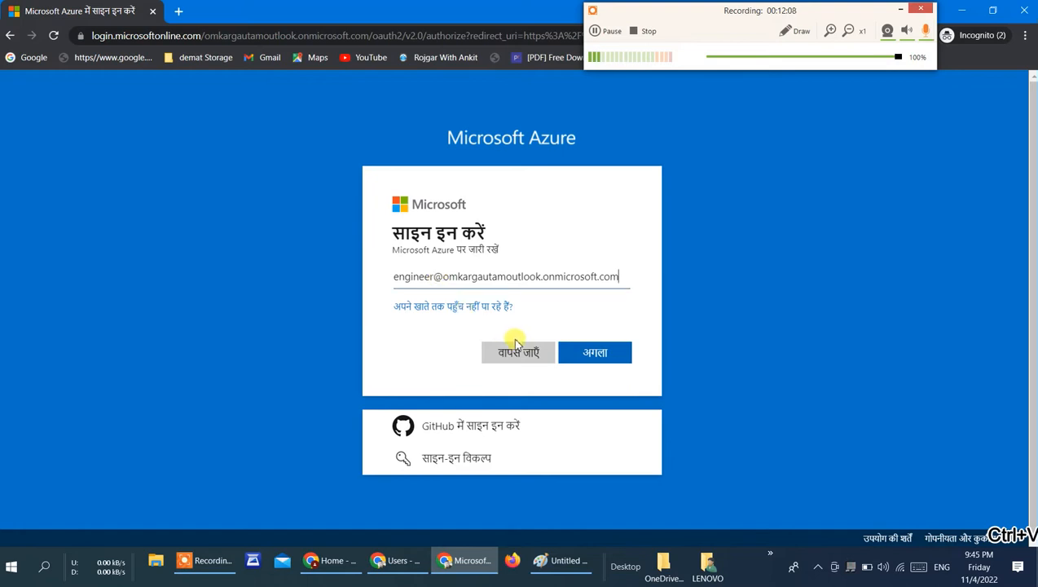
pyautogui.click(595, 352)
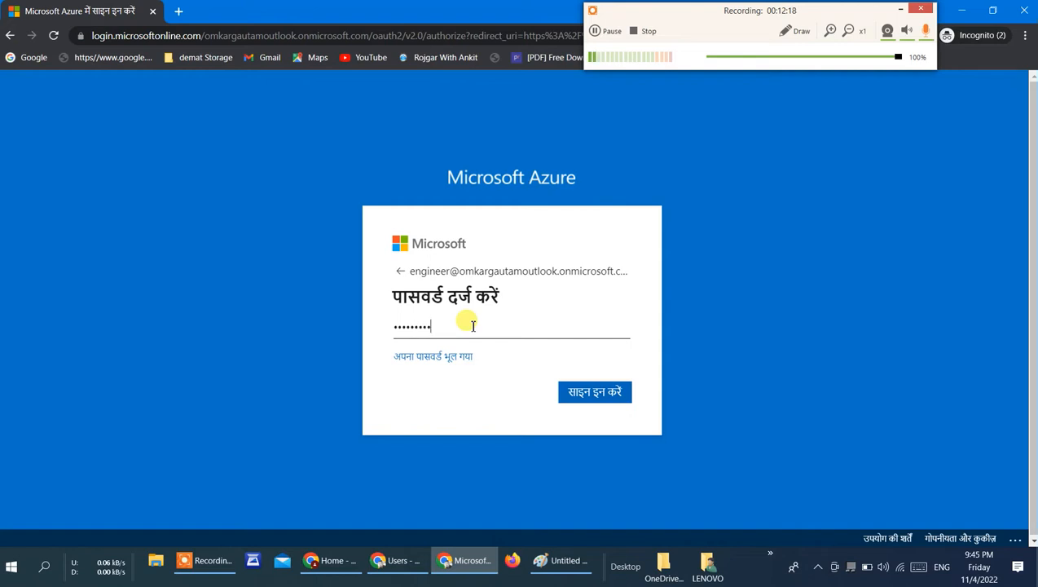
pyautogui.press('Return')
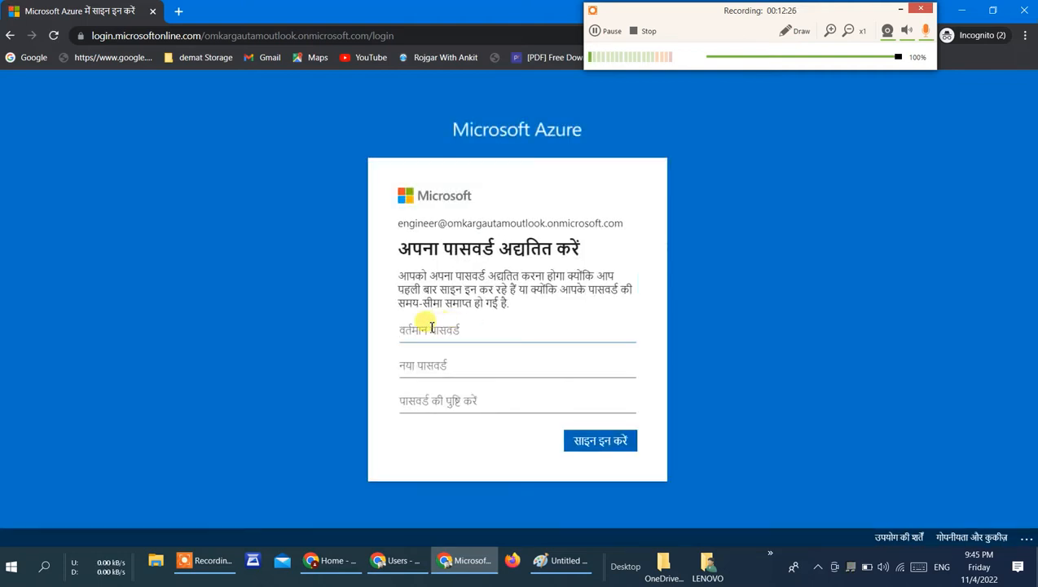
pyautogui.write('*')
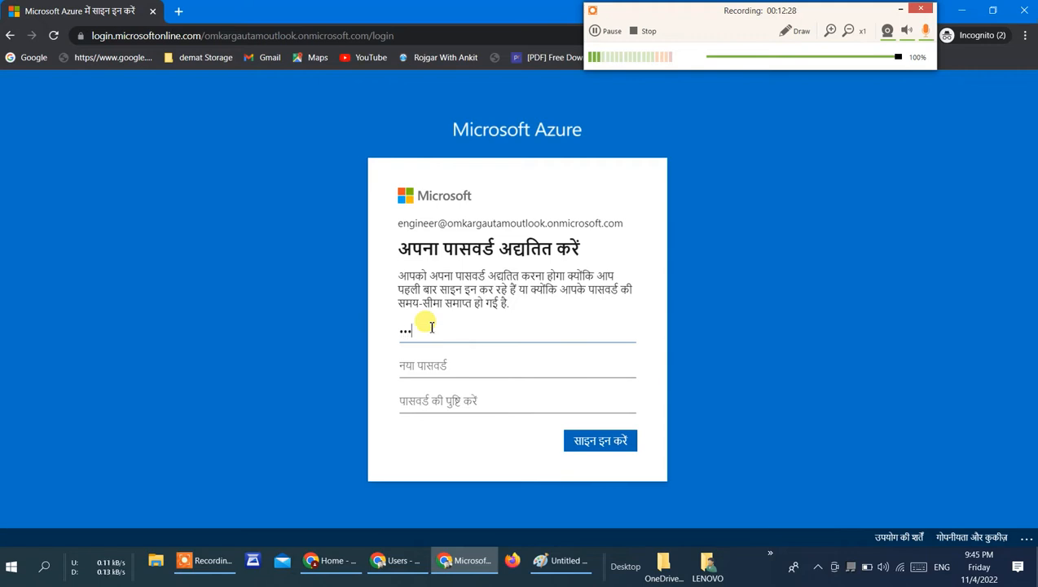
pyautogui.press('BackSpace')
pyautogui.write('*')
pyautogui.press('BackSpace')
pyautogui.write('*')
pyautogui.click(432, 375)
pyautogui.write('•')
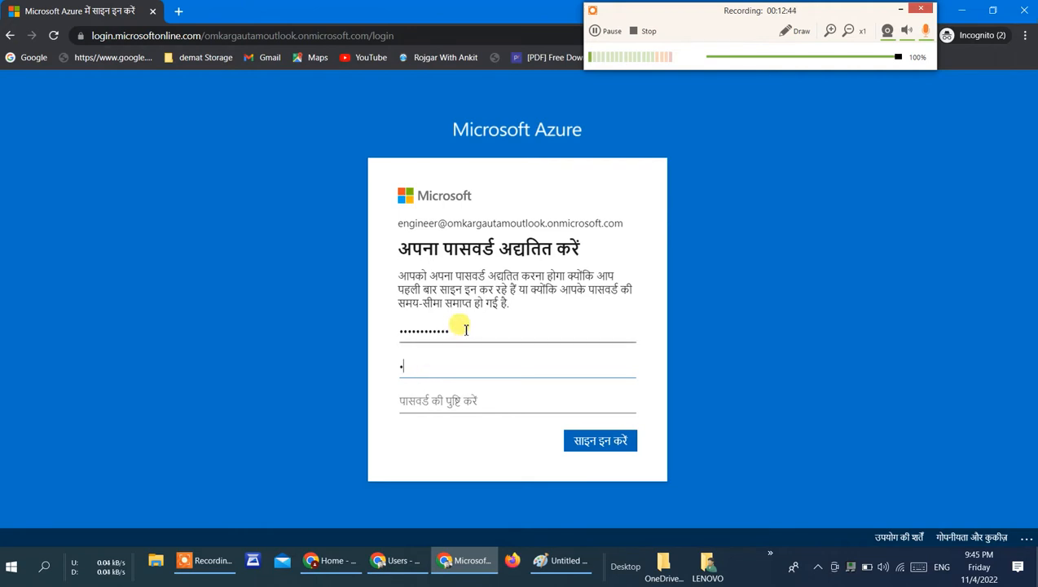
pyautogui.press('BackSpace')
pyautogui.press('BackSpace')
pyautogui.press('BackSpace')
pyautogui.press('BackSpace')
pyautogui.press('BackSpace')
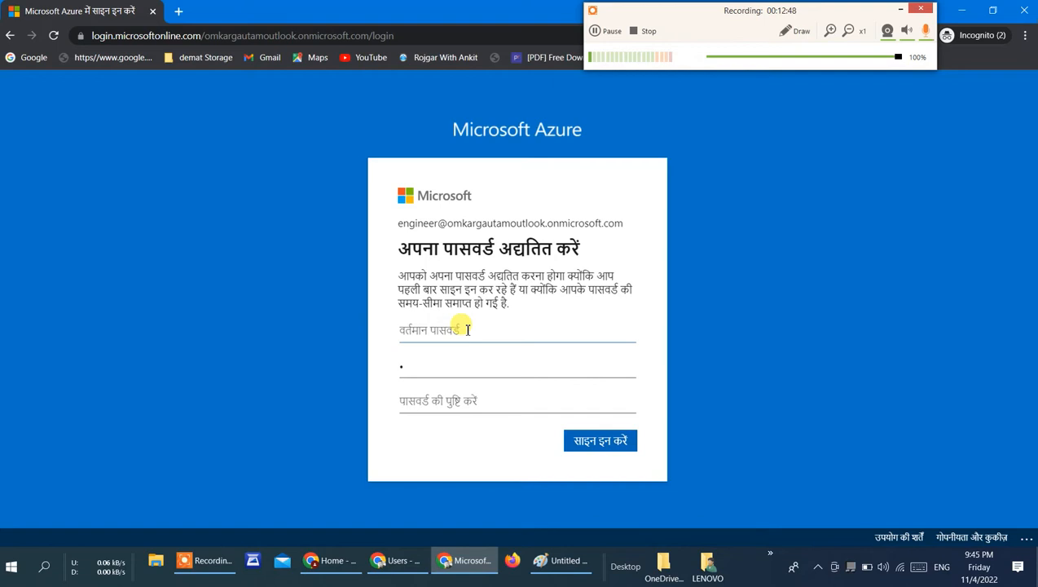
# Step: Enter the engineer account's current password, enter and confirm a new password, and submit the update
pyautogui.write('•')
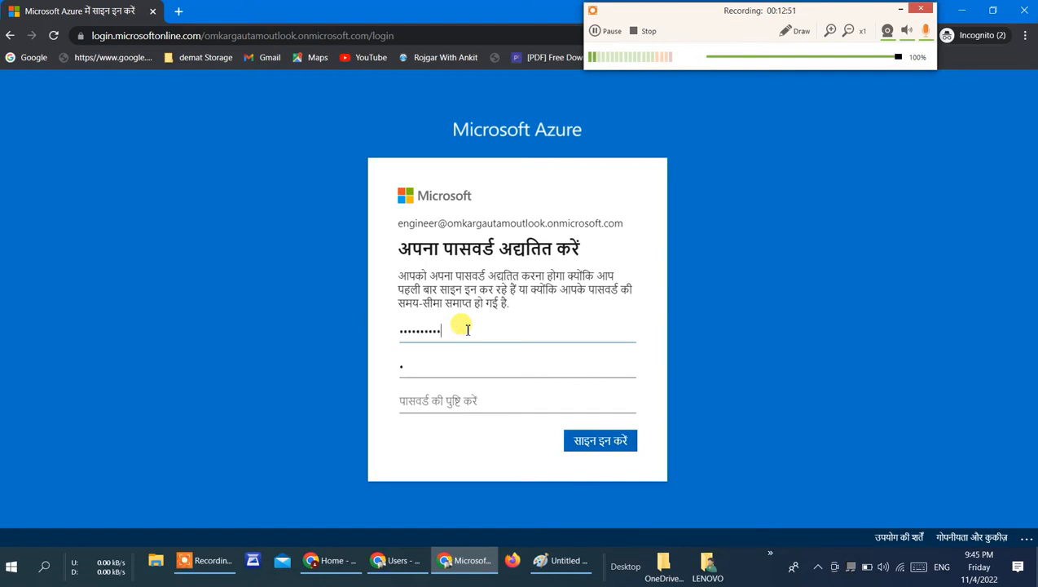
pyautogui.click(432, 358)
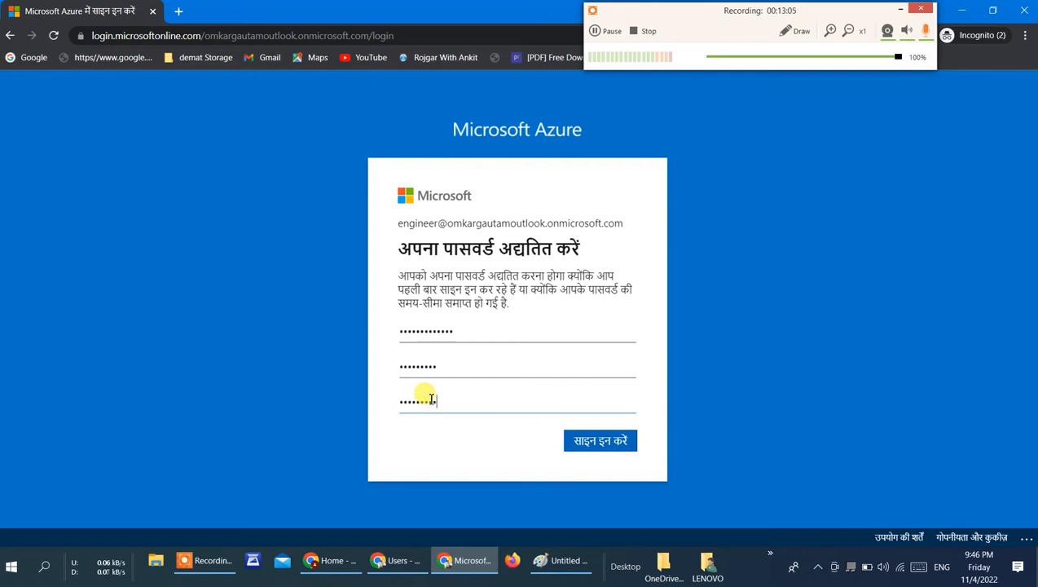
pyautogui.click(585, 441)
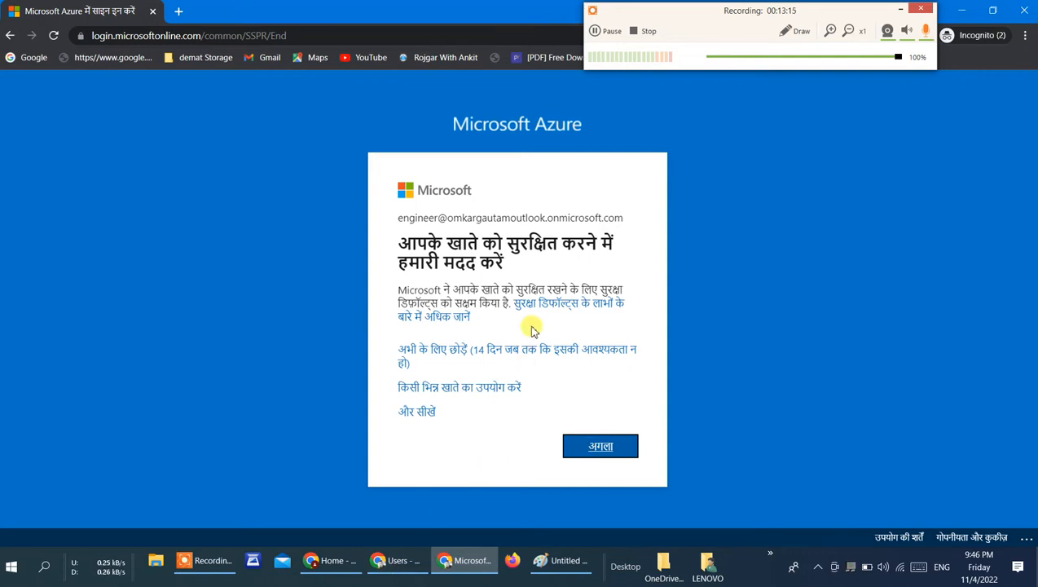
# Step: Skip the account security setup for now and postpone the Azure welcome tour
pyautogui.click(524, 350)
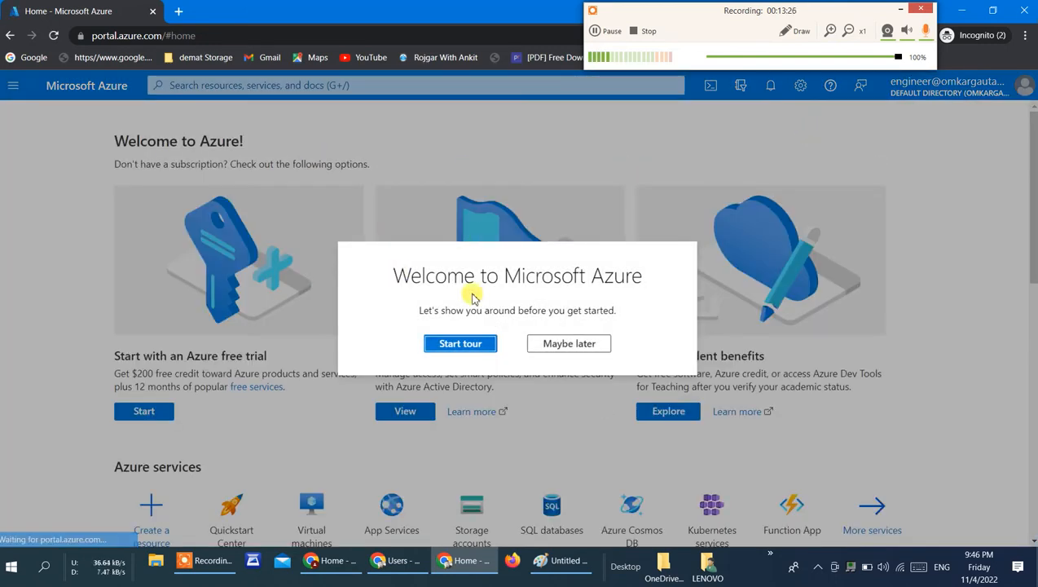
pyautogui.click(552, 348)
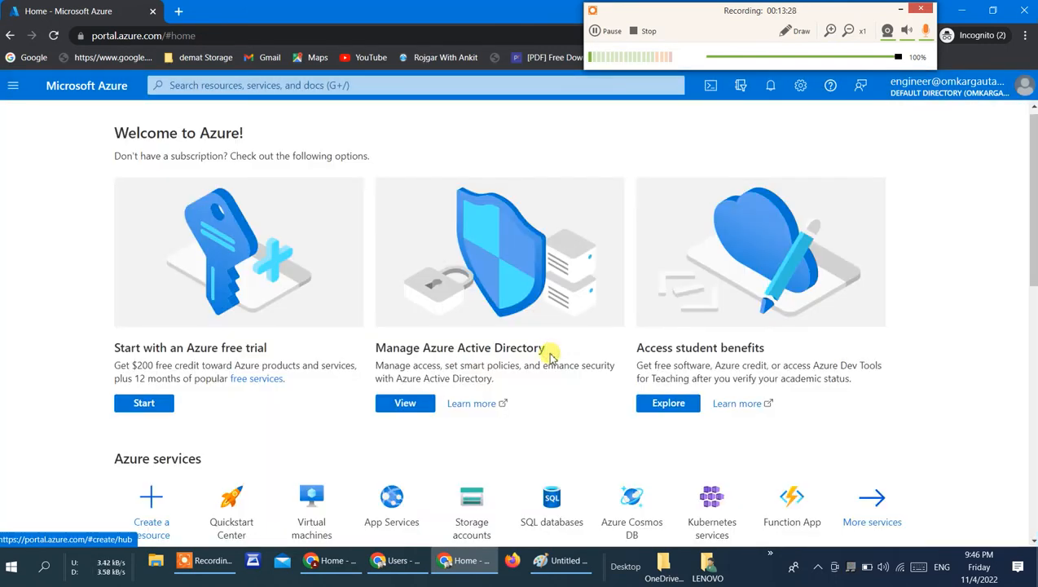
# Step: Check the Virtual machines page as the engineer user, return to the portal home and look over its contents
pyautogui.scroll(-5, 520, 401)
pyautogui.scroll(4, 520, 402)
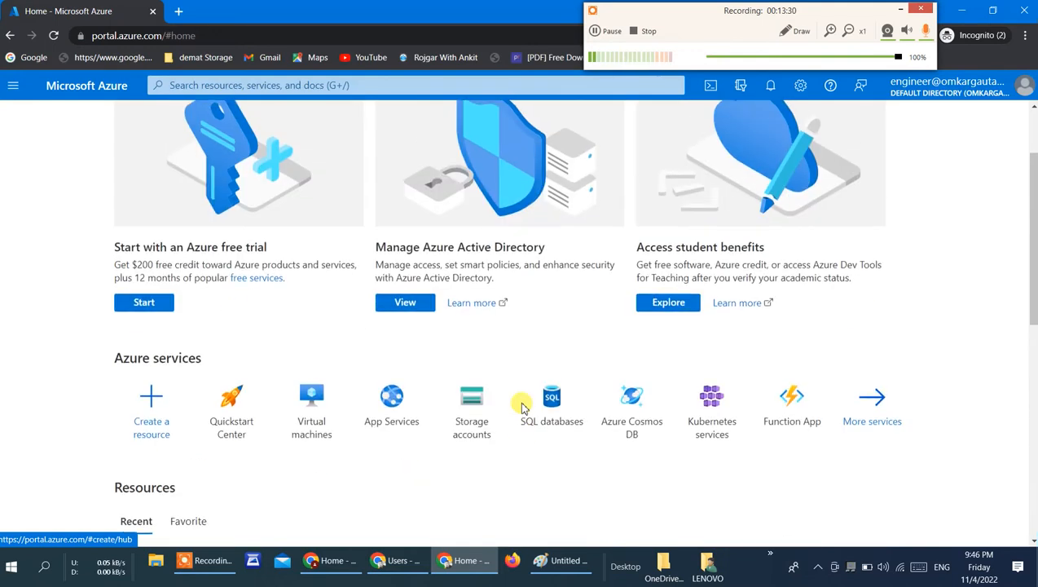
pyautogui.click(311, 397)
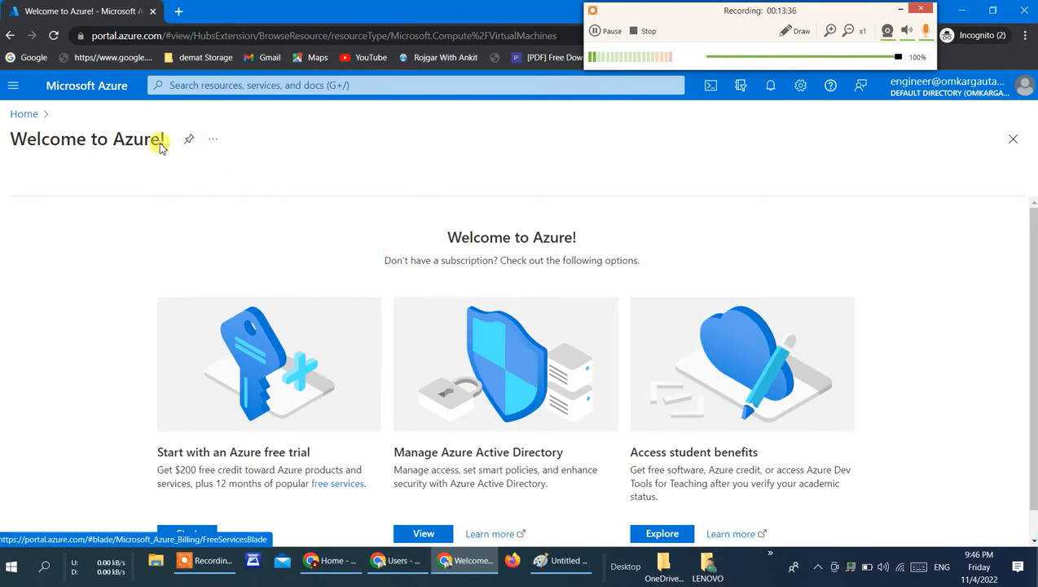
pyautogui.click(16, 116)
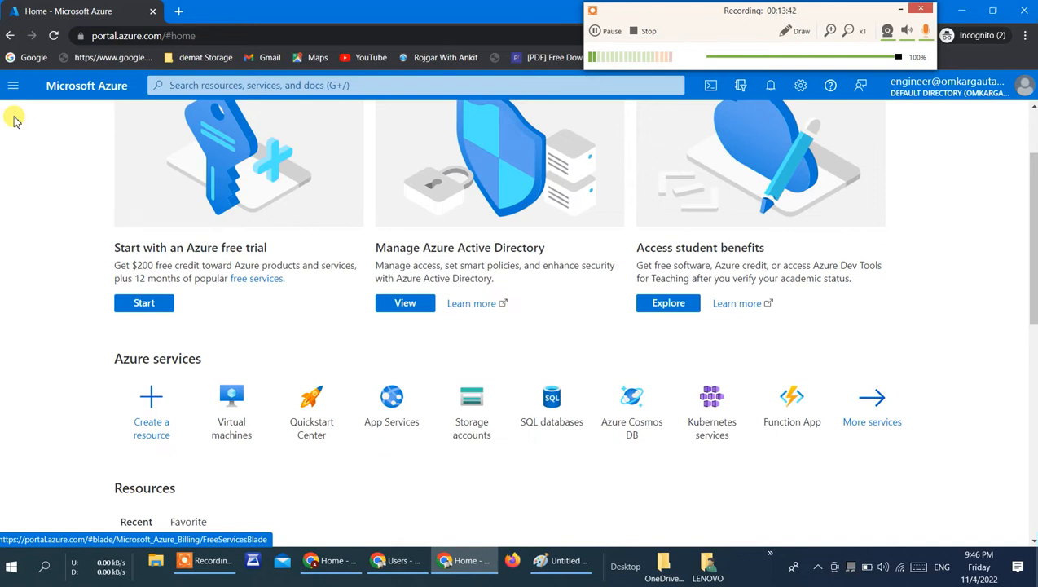
pyautogui.scroll(-2, 17, 122)
pyautogui.scroll(3, 17, 122)
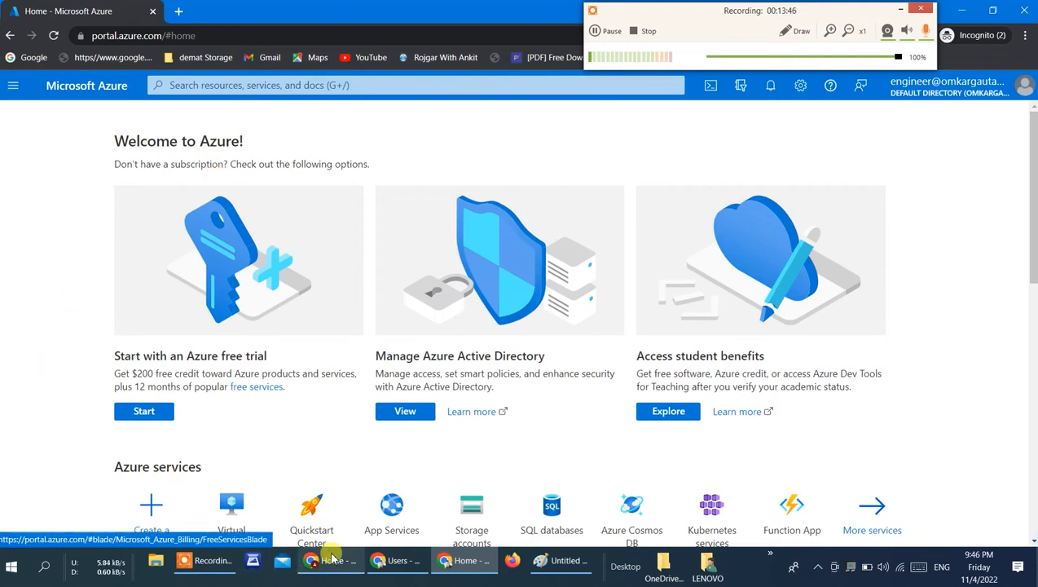
# Step: Switch back to the administrator's Users window and open the engineer user's assigned roles
pyautogui.click(380, 567)
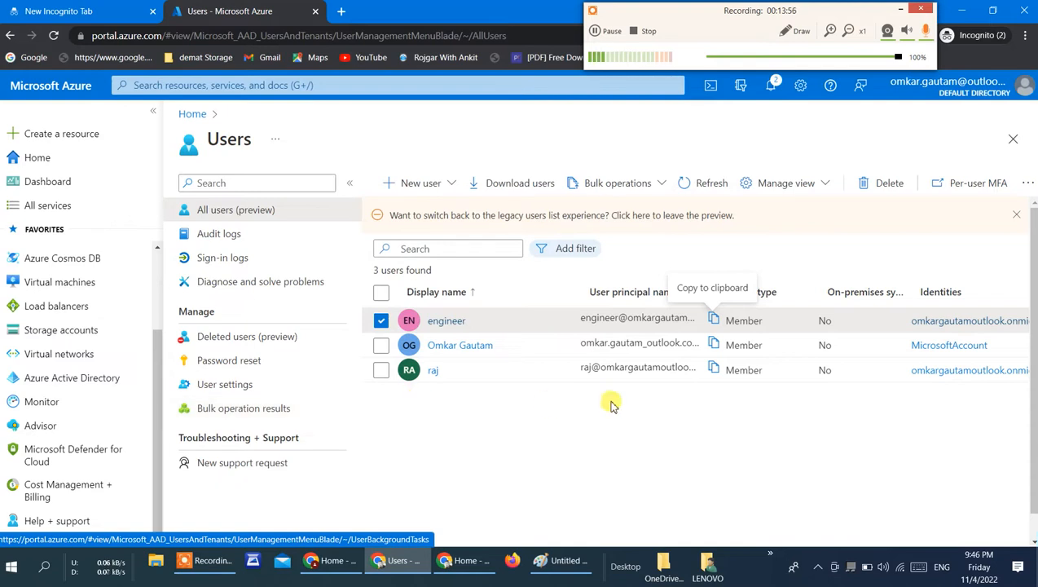
pyautogui.click(462, 324)
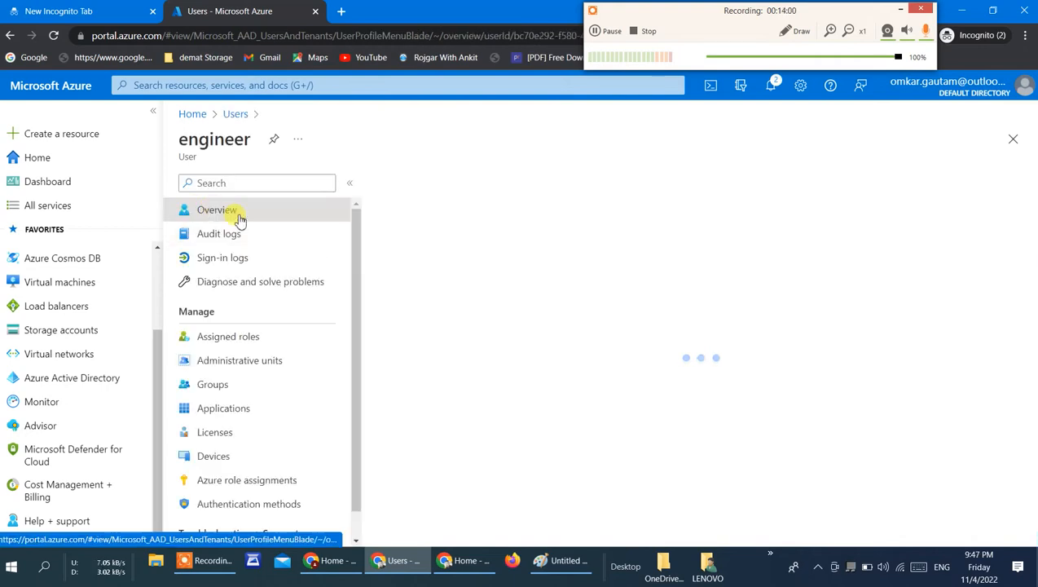
pyautogui.click(240, 342)
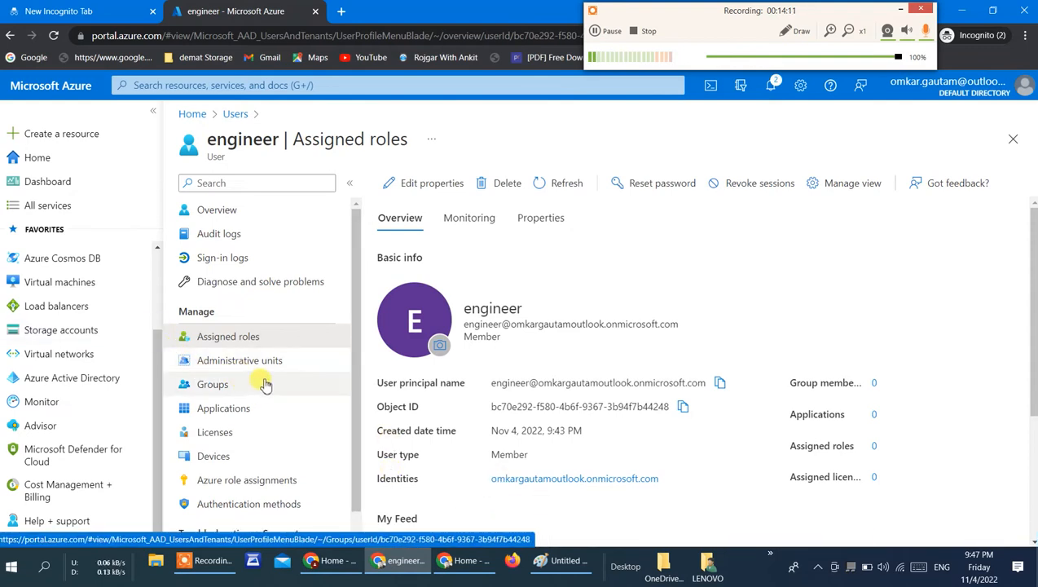
pyautogui.click(261, 339)
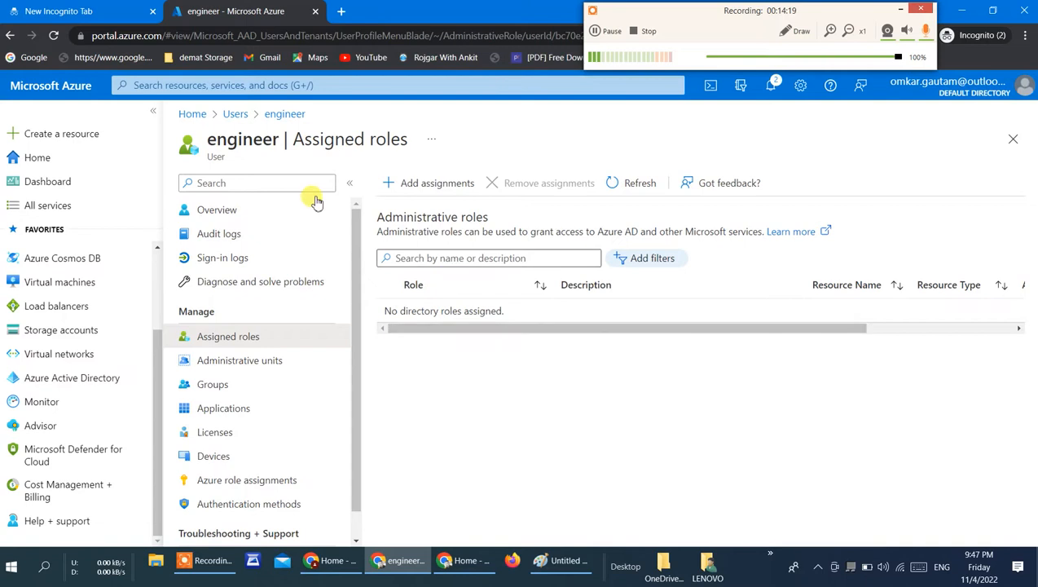
# Step: Assign the Global administrator directory role to the engineer user and refresh the list of assigned roles
pyautogui.click(409, 186)
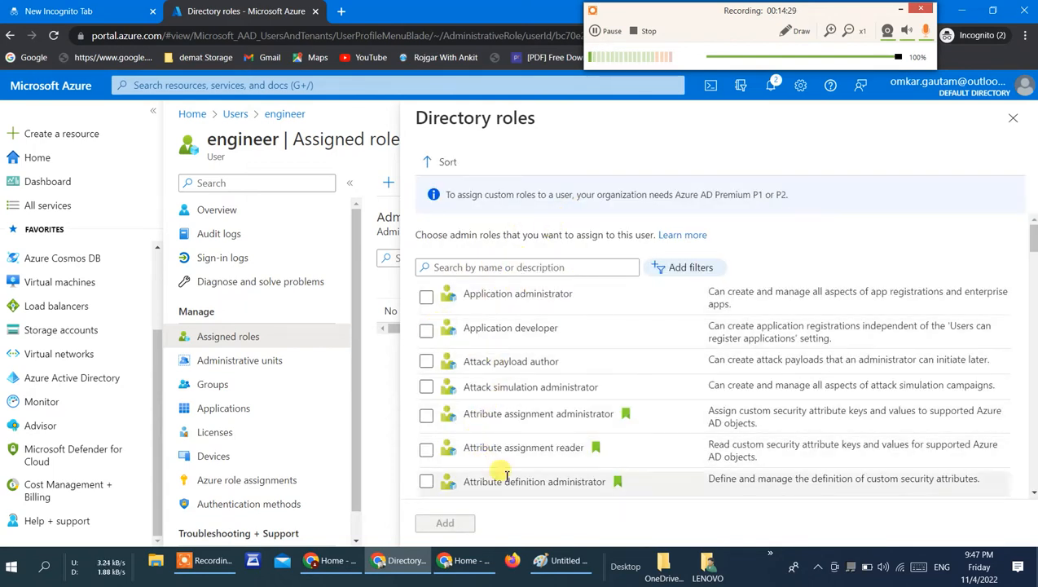
pyautogui.scroll(-4, 1034, 495)
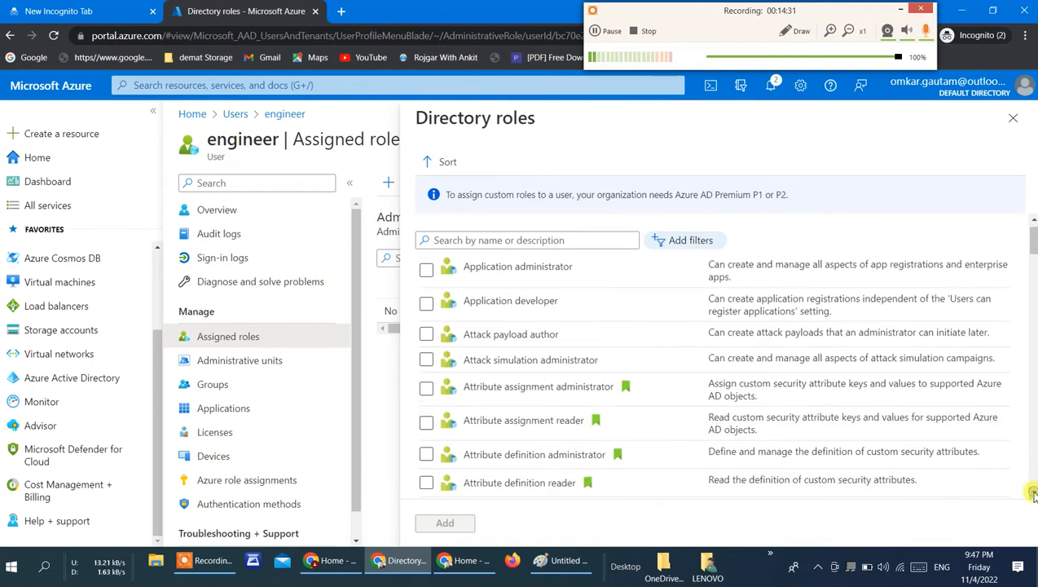
pyautogui.scroll(-3, 713, 350)
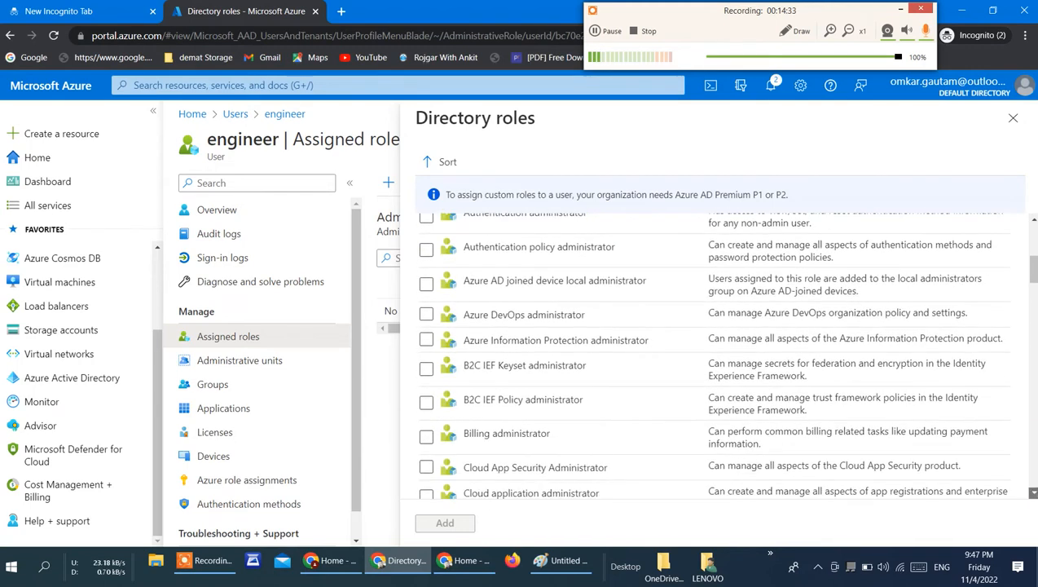
pyautogui.scroll(-3, 713, 350)
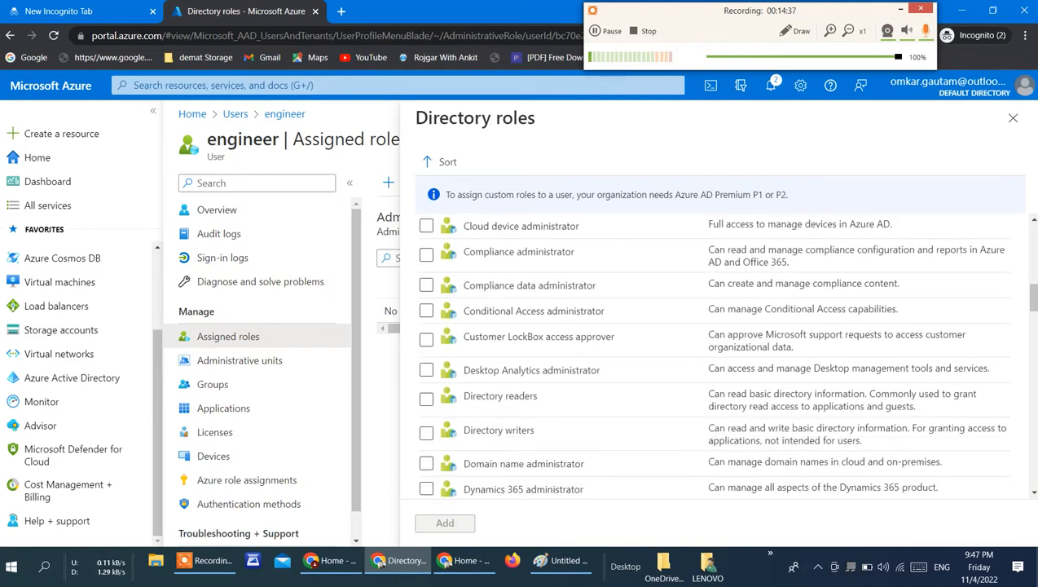
pyautogui.scroll(-8, 1033, 501)
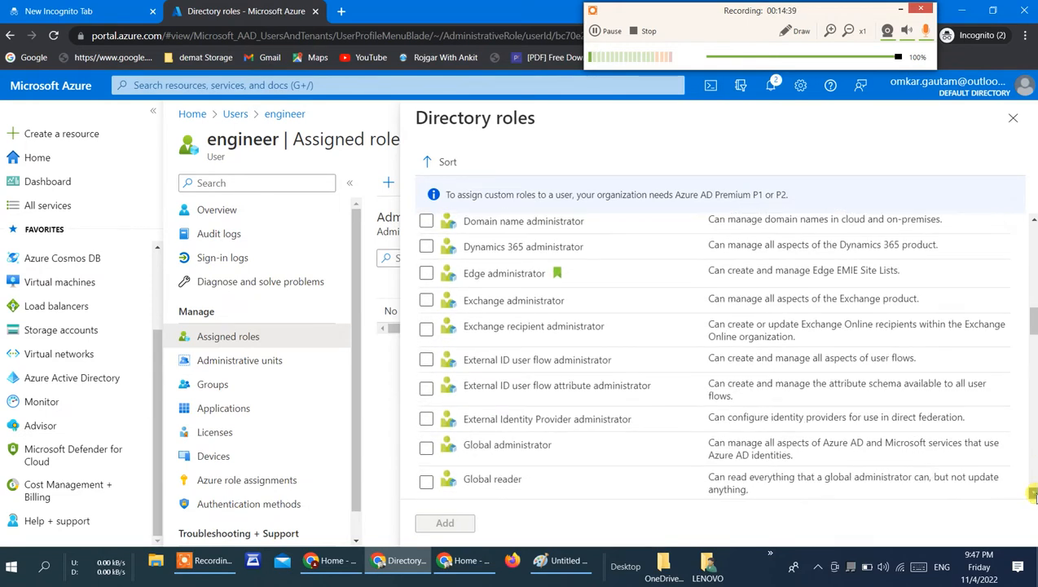
pyautogui.click(1034, 493)
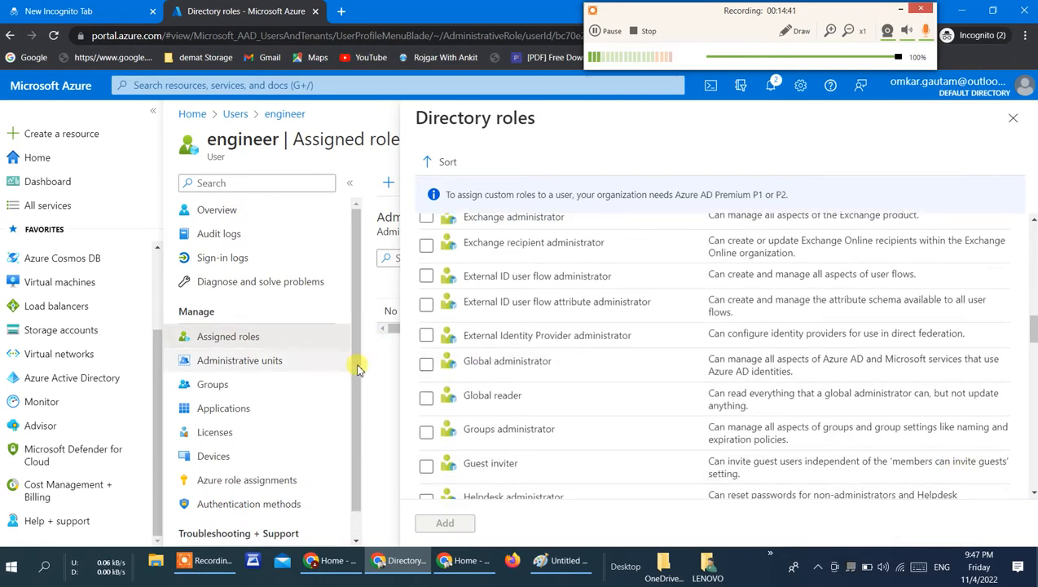
pyautogui.click(425, 367)
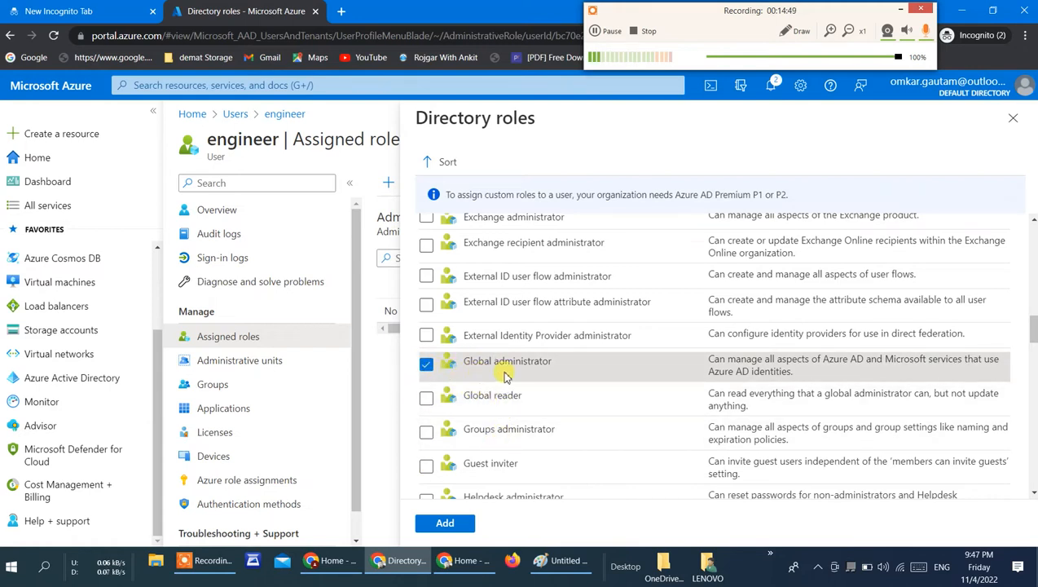
pyautogui.click(445, 524)
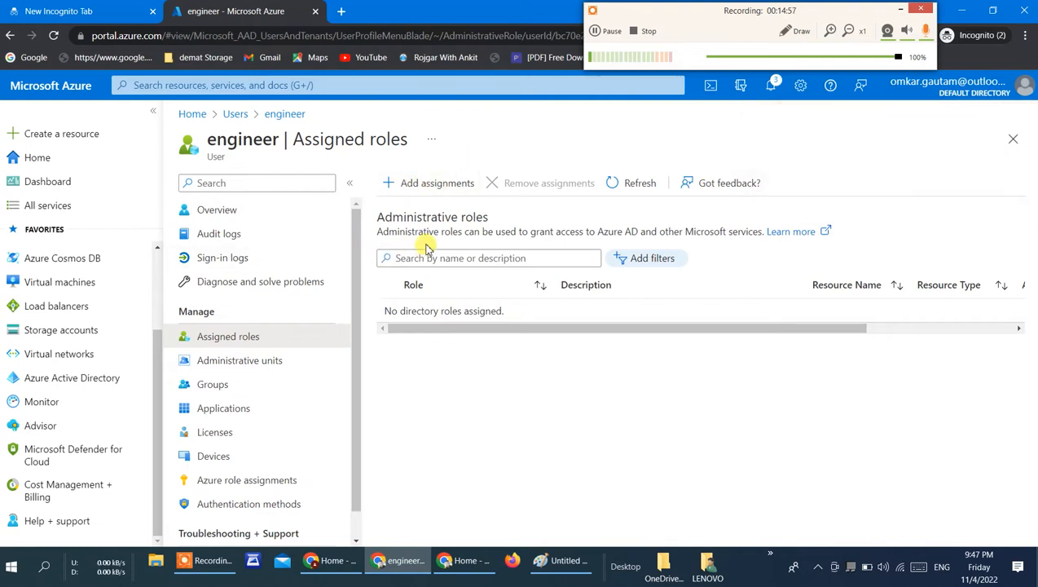
pyautogui.click(637, 185)
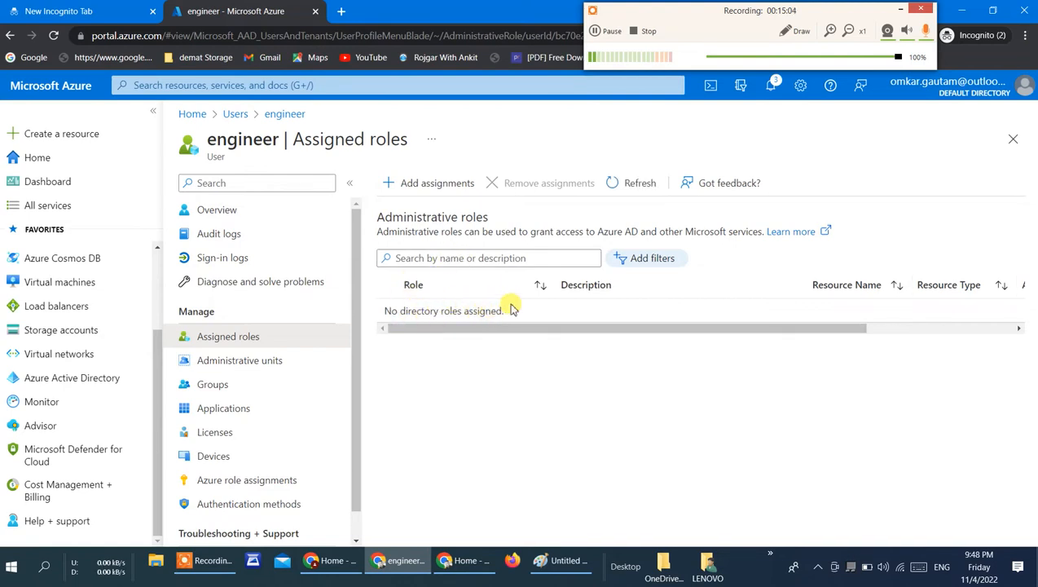
pyautogui.click(635, 186)
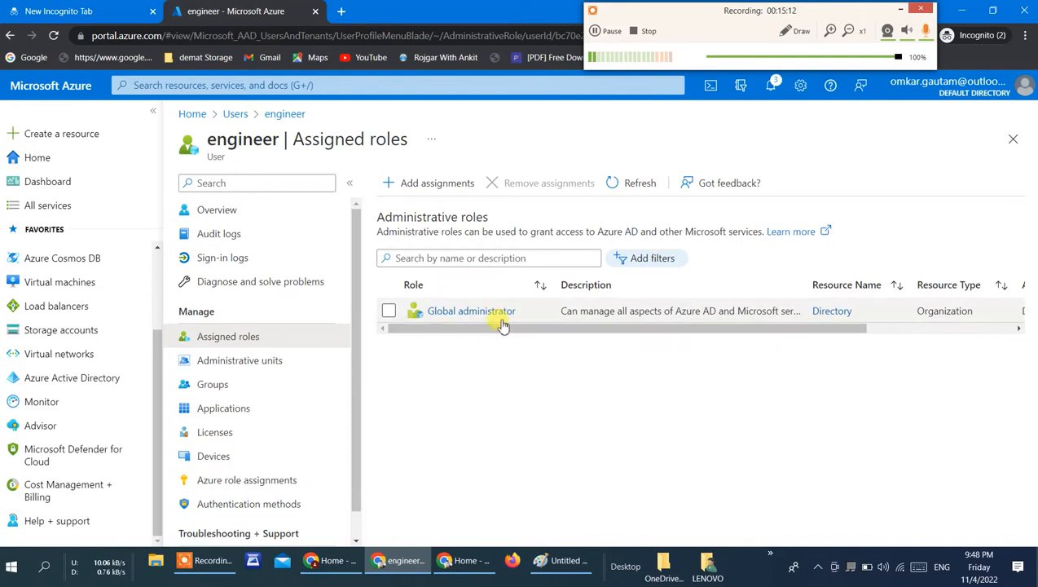
# Step: Switch to the engineer user's portal window, check the signed-in account details and reload the portal home
pyautogui.click(457, 569)
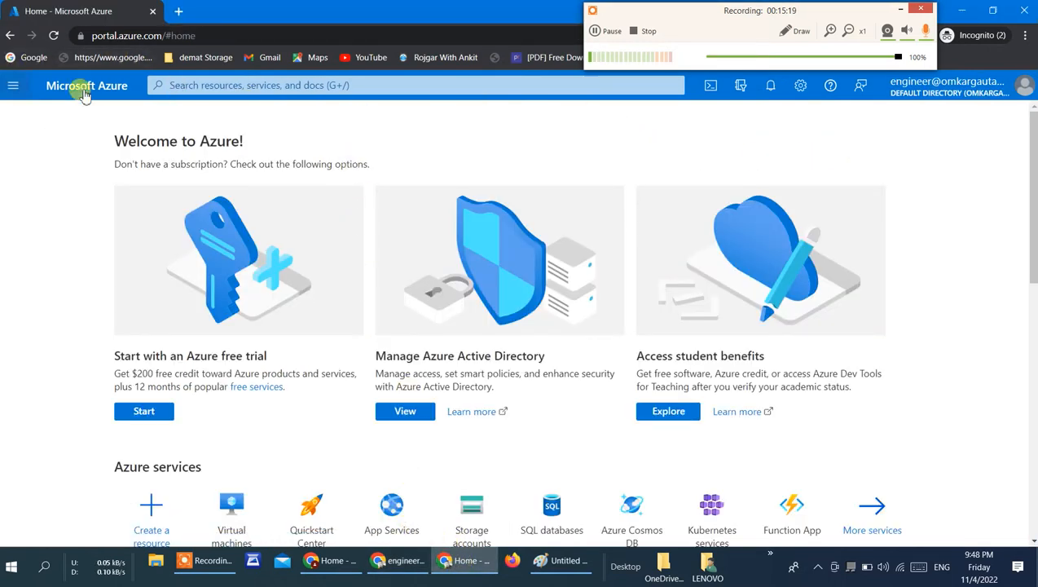
pyautogui.click(1024, 91)
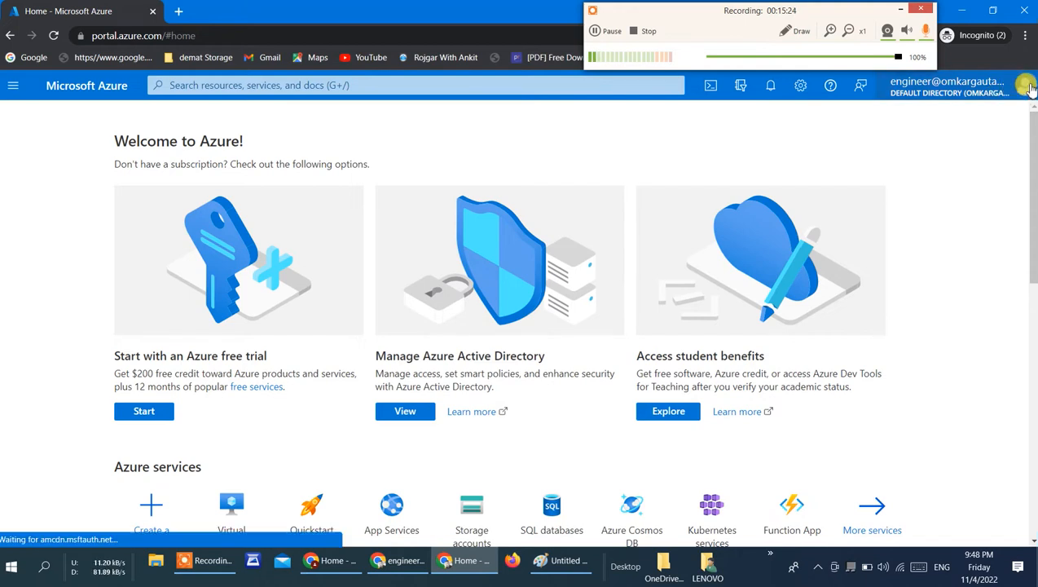
pyautogui.click(356, 159)
pyautogui.click(14, 84)
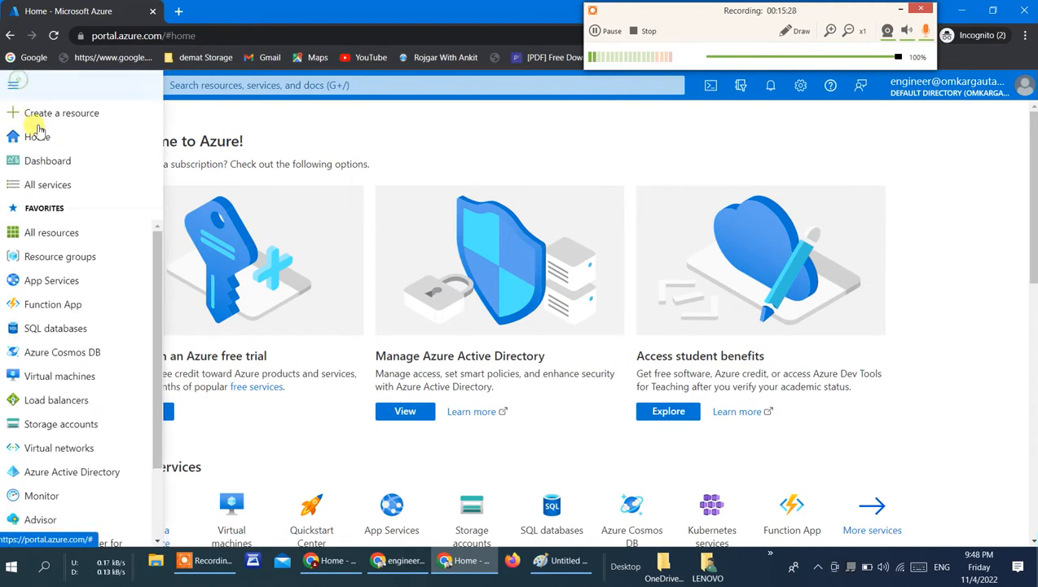
pyautogui.click(38, 134)
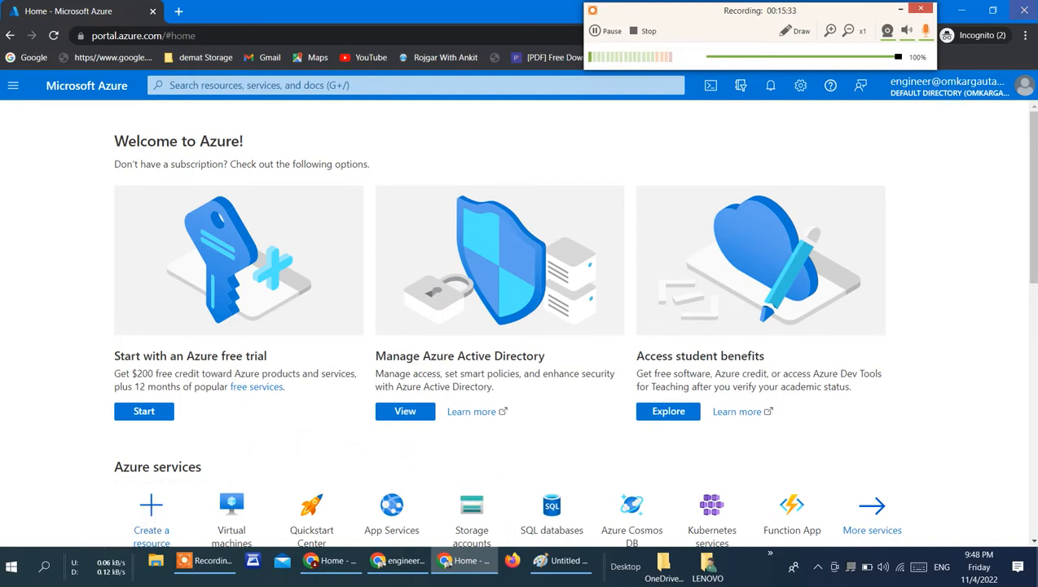
pyautogui.click(1025, 85)
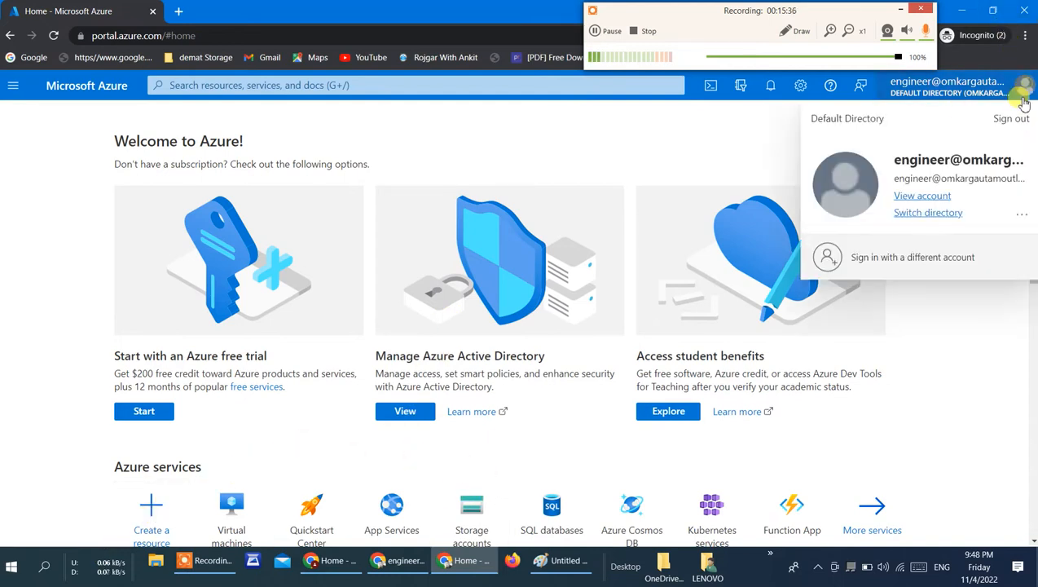
pyautogui.click(906, 259)
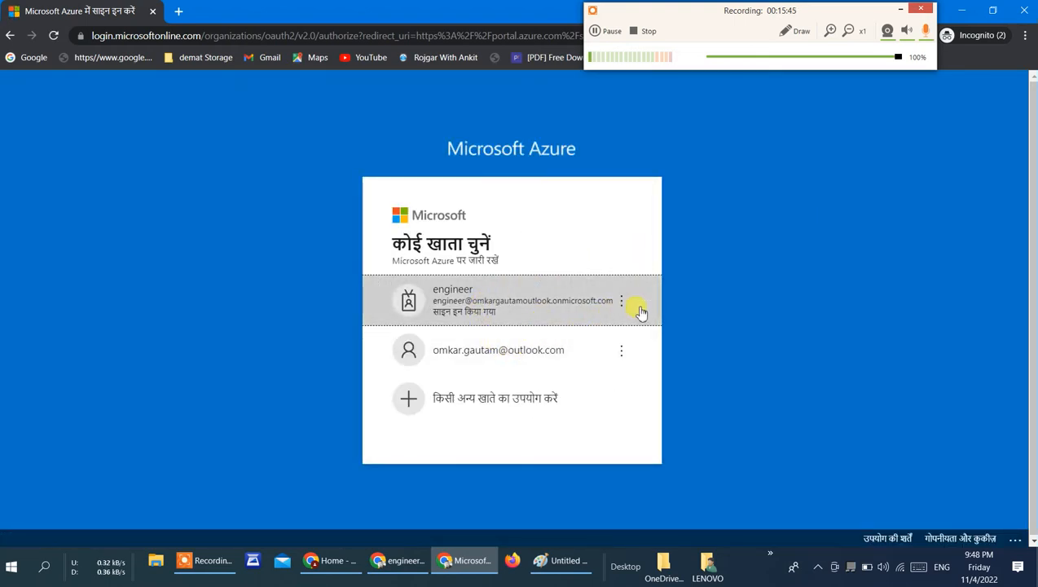
pyautogui.click(8, 36)
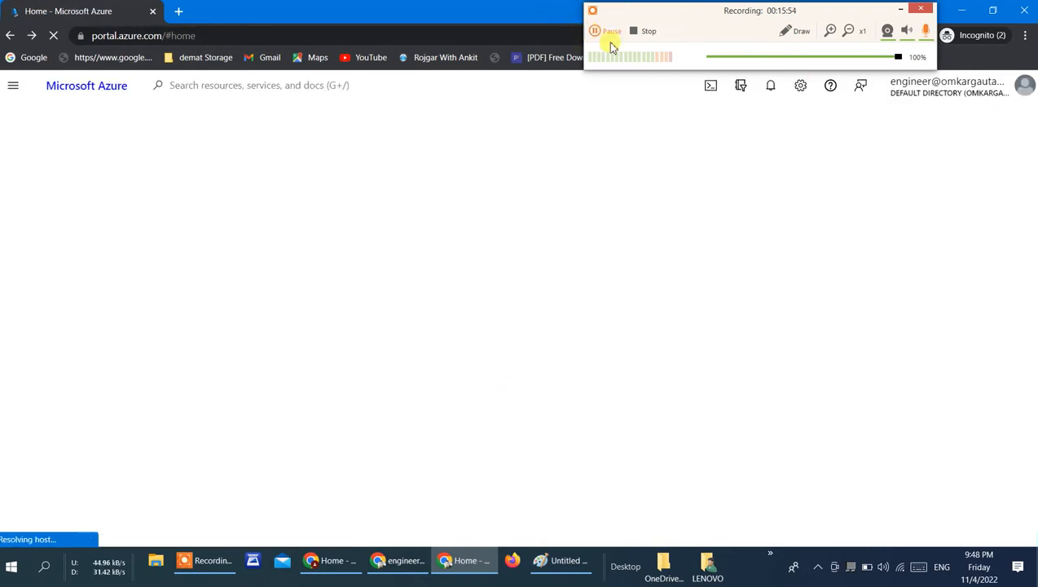
# Step: Sign out of the portal and choose the engineer account for signing in again
pyautogui.click(1025, 87)
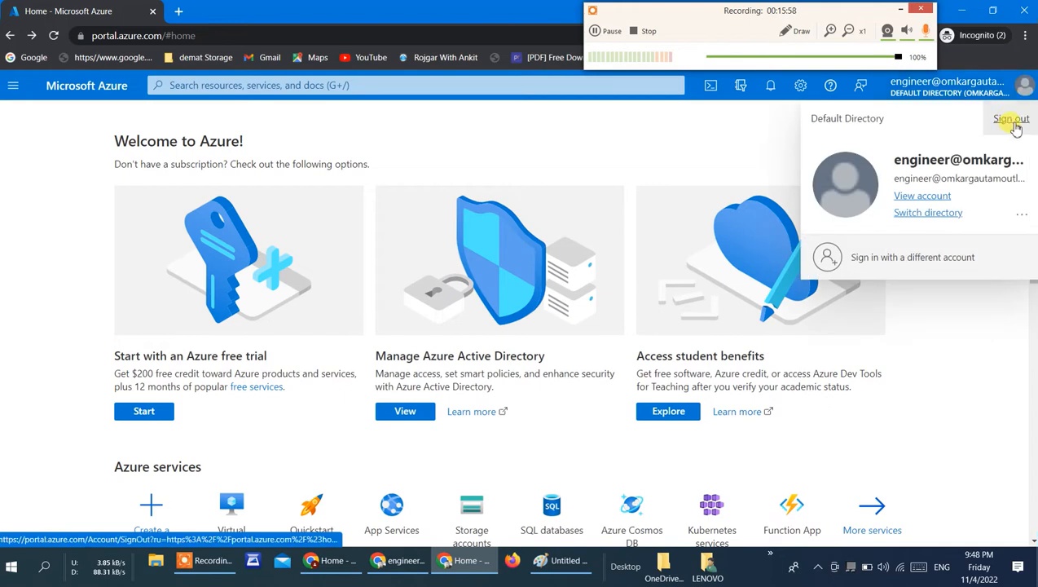
pyautogui.click(1007, 122)
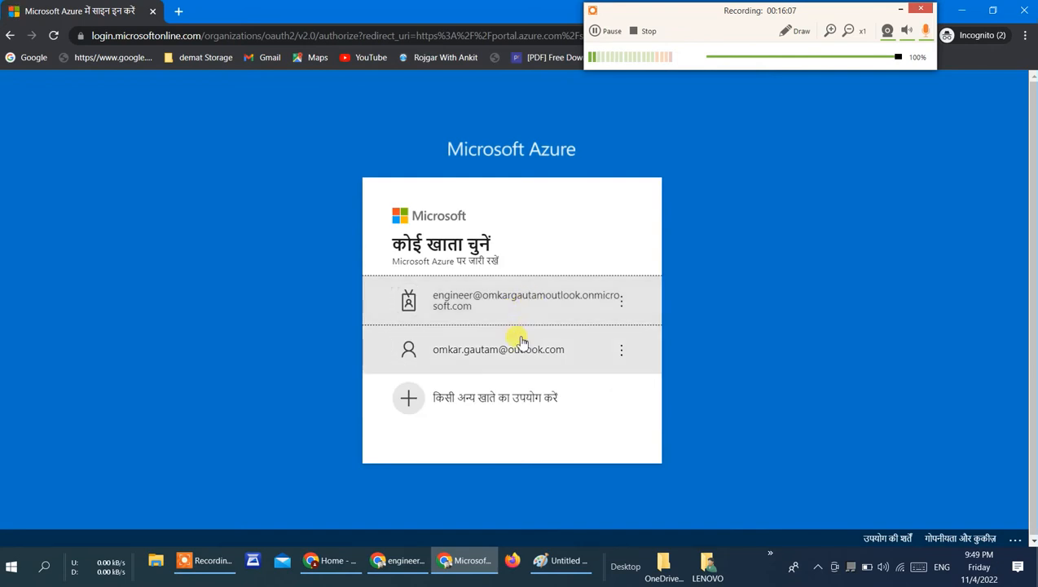
pyautogui.click(551, 318)
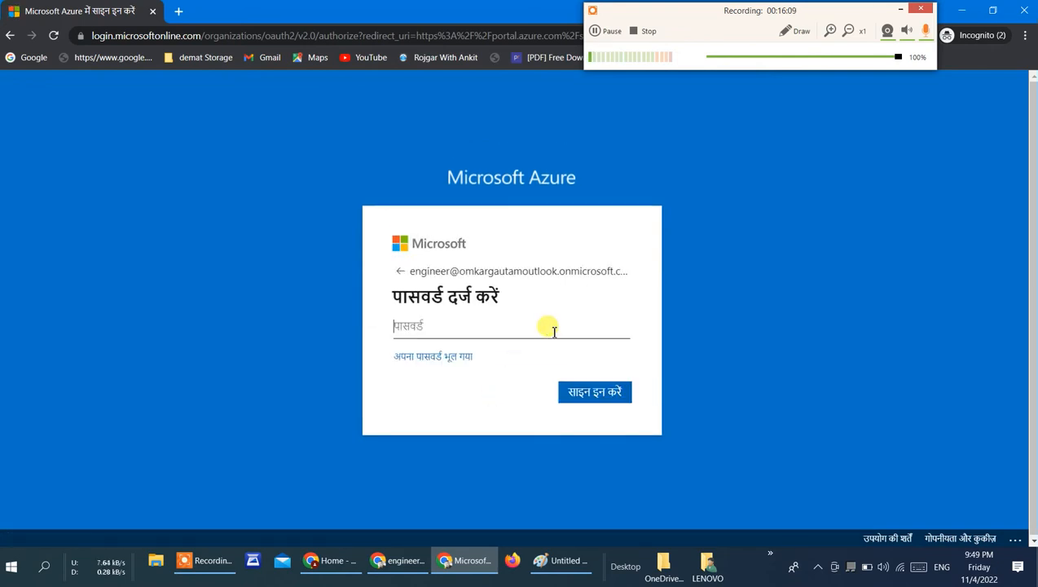
# Step: Sign in with the engineer account's password, skipping the security setup for now and declining to stay signed in
pyautogui.click(504, 335)
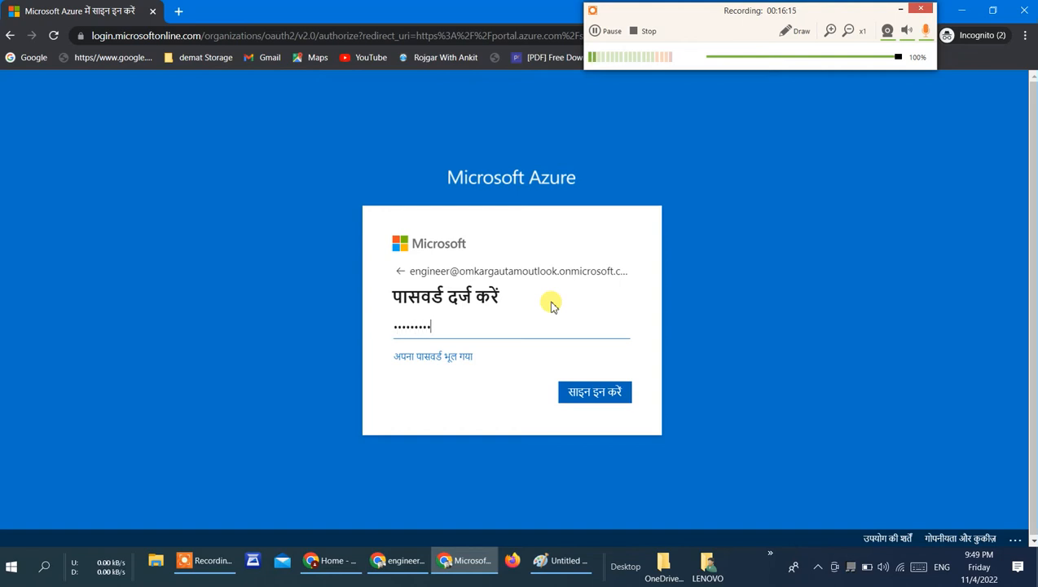
pyautogui.press('Return')
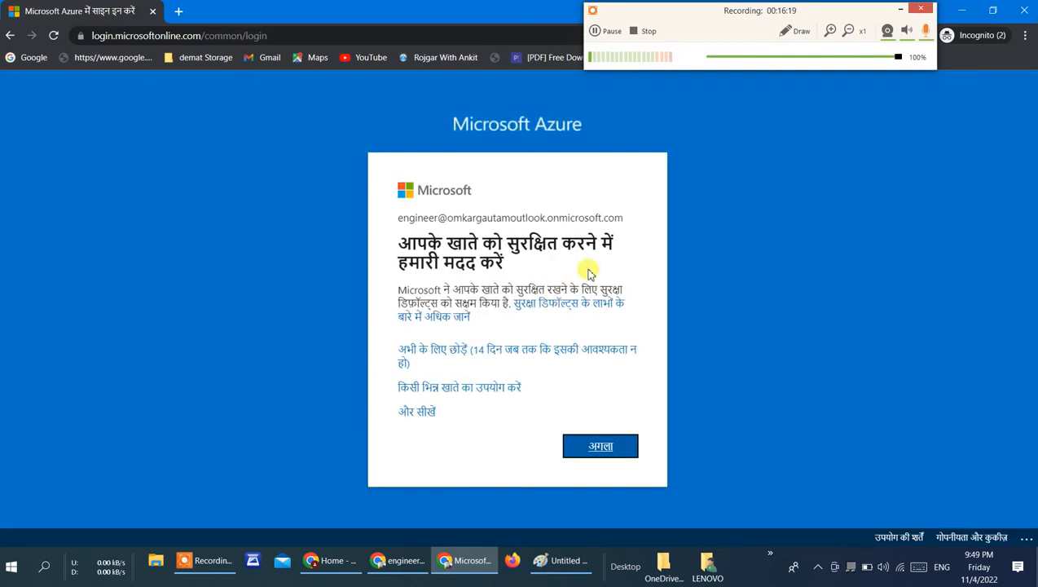
pyautogui.click(502, 357)
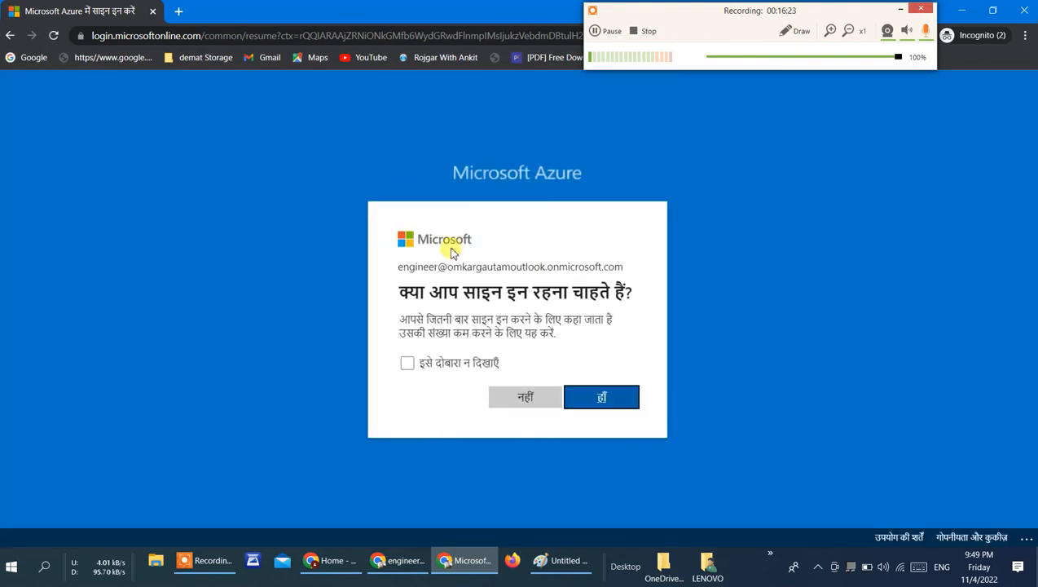
pyautogui.click(541, 398)
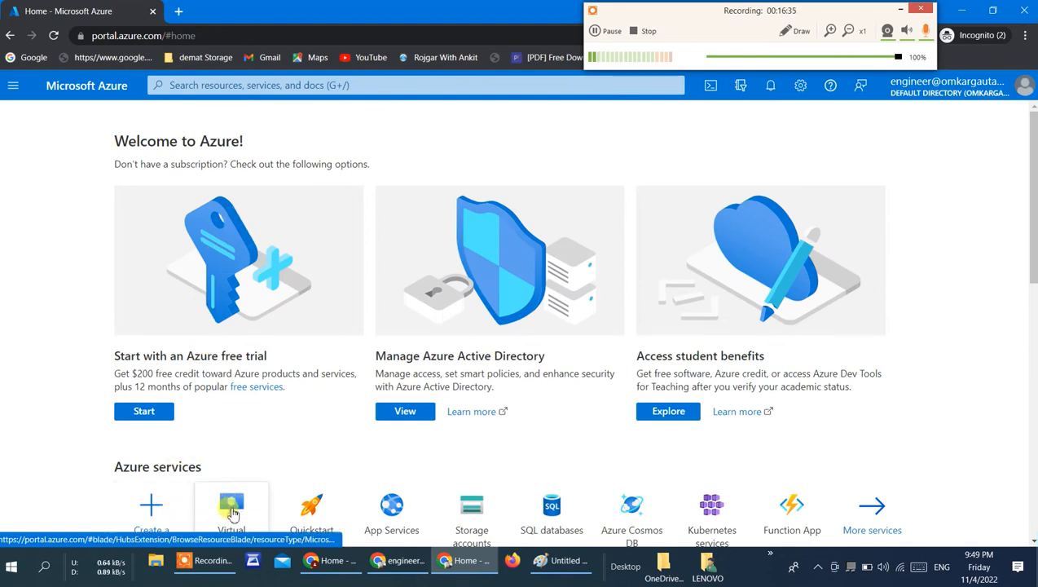
# Step: Check access to Virtual machines as the engineer user, return to the portal home and open Virtual machines once more
pyautogui.click(236, 507)
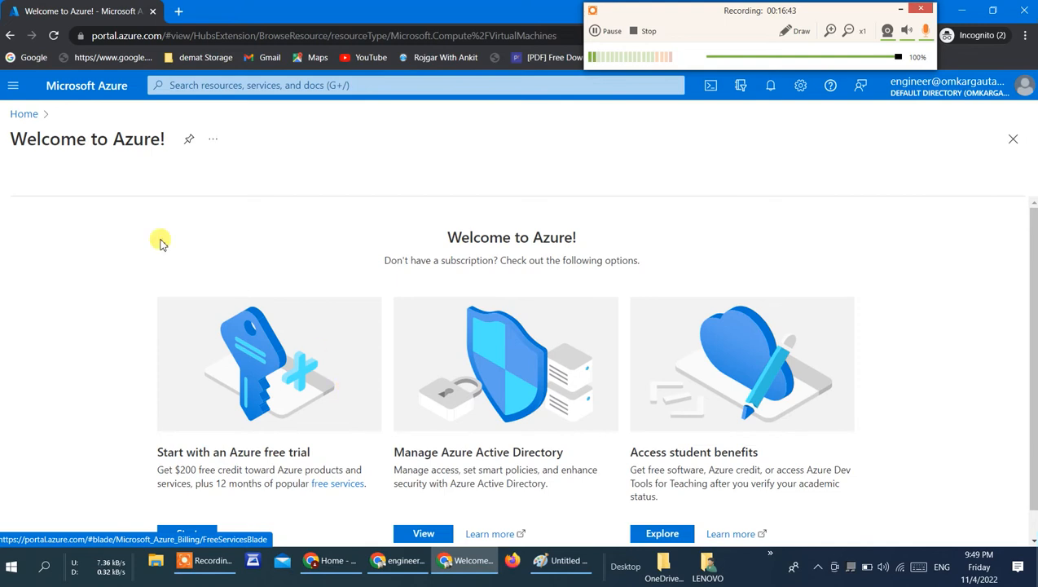
pyautogui.click(29, 113)
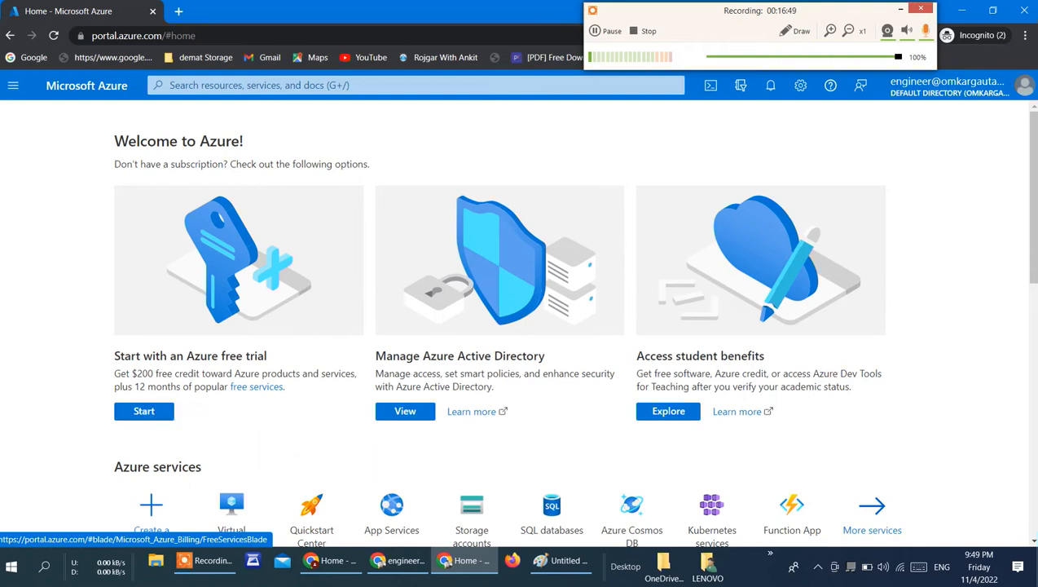
pyautogui.scroll(-4, 150, 124)
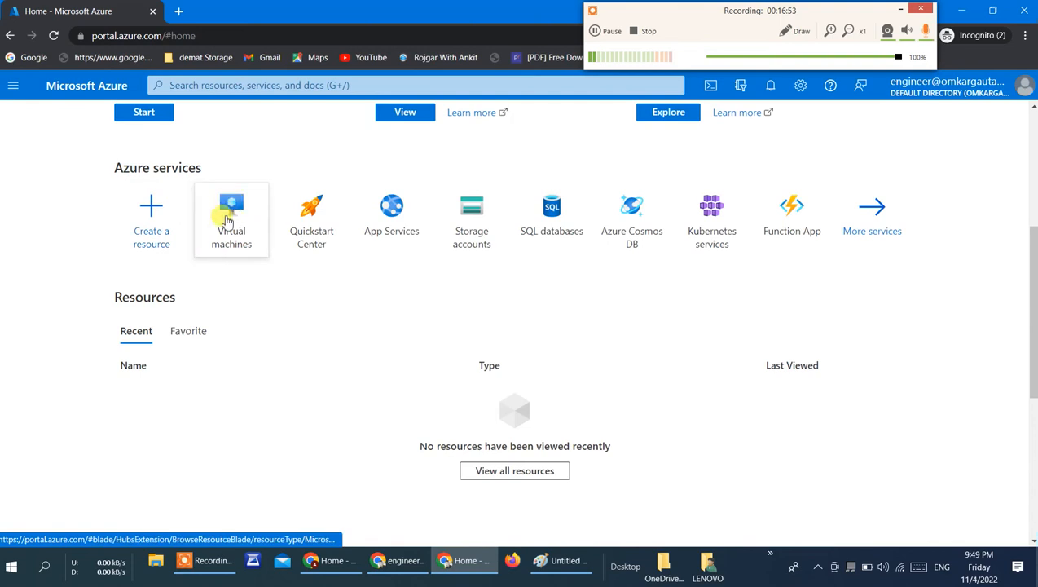
pyautogui.click(234, 236)
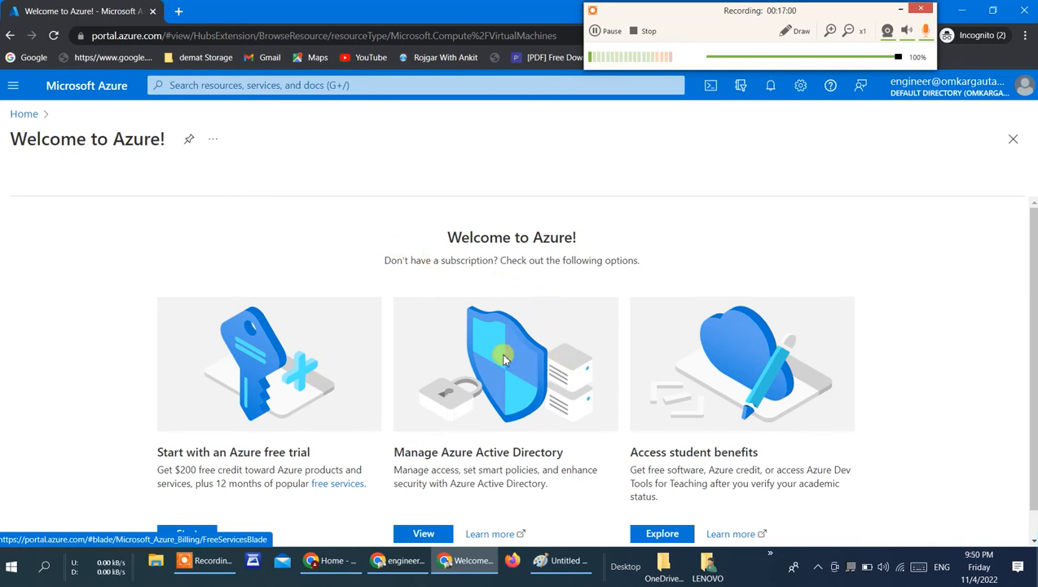
# Step: Try to create a resource as the engineer user and look over the page that opens
pyautogui.click(14, 85)
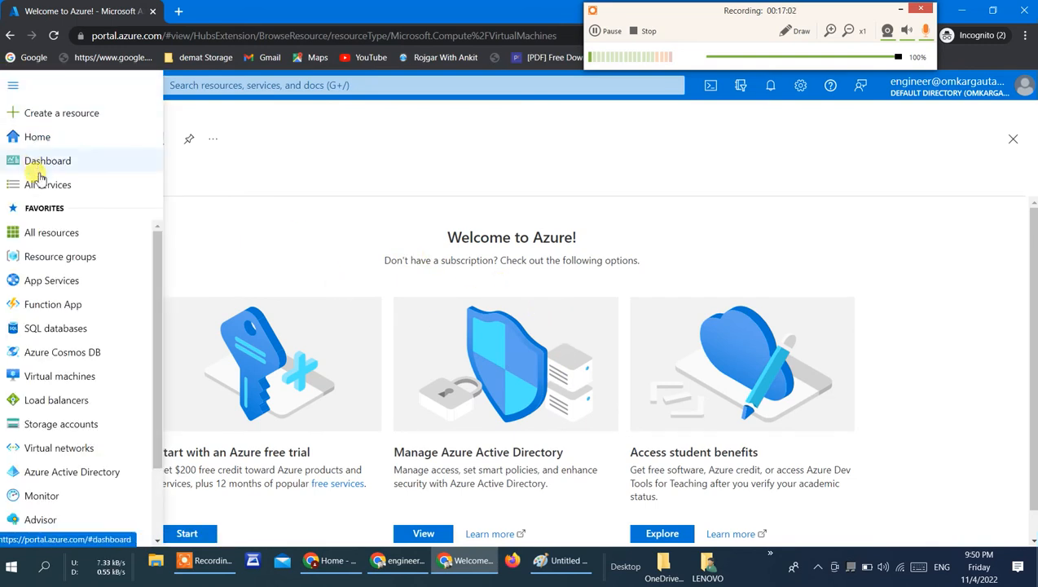
pyautogui.click(63, 116)
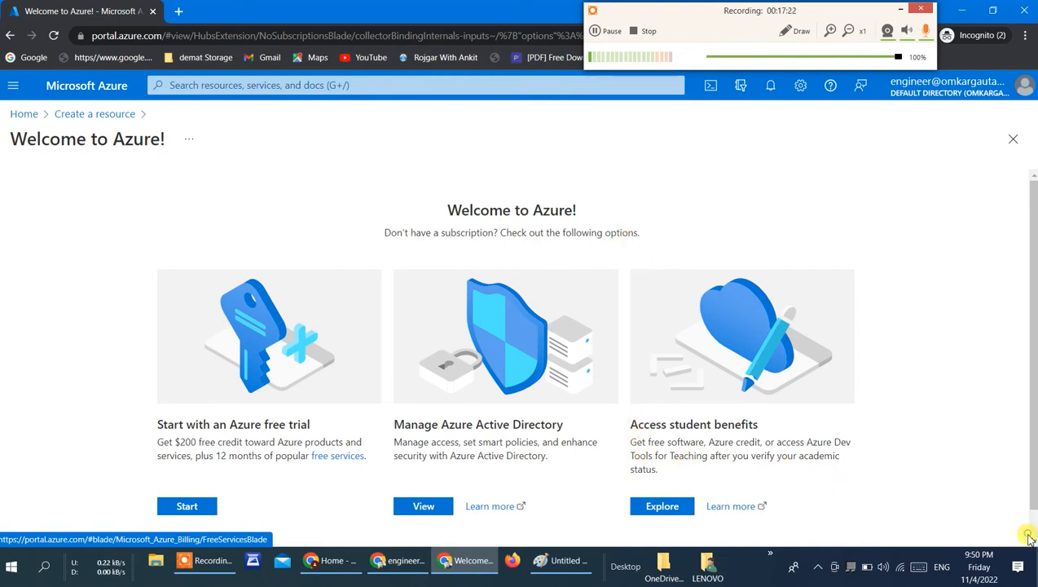
pyautogui.scroll(-1, 1028, 536)
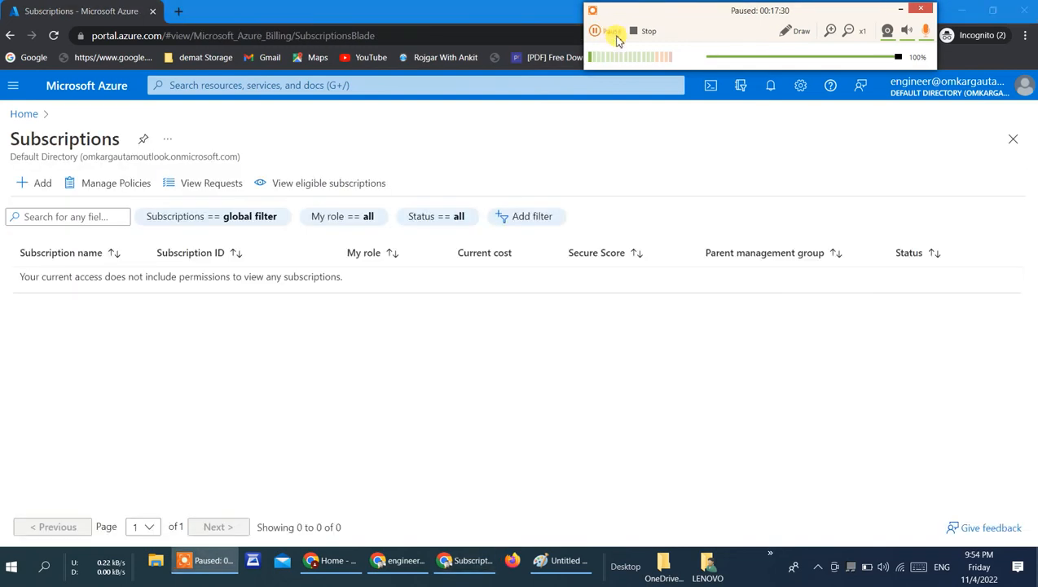
pyautogui.click(604, 31)
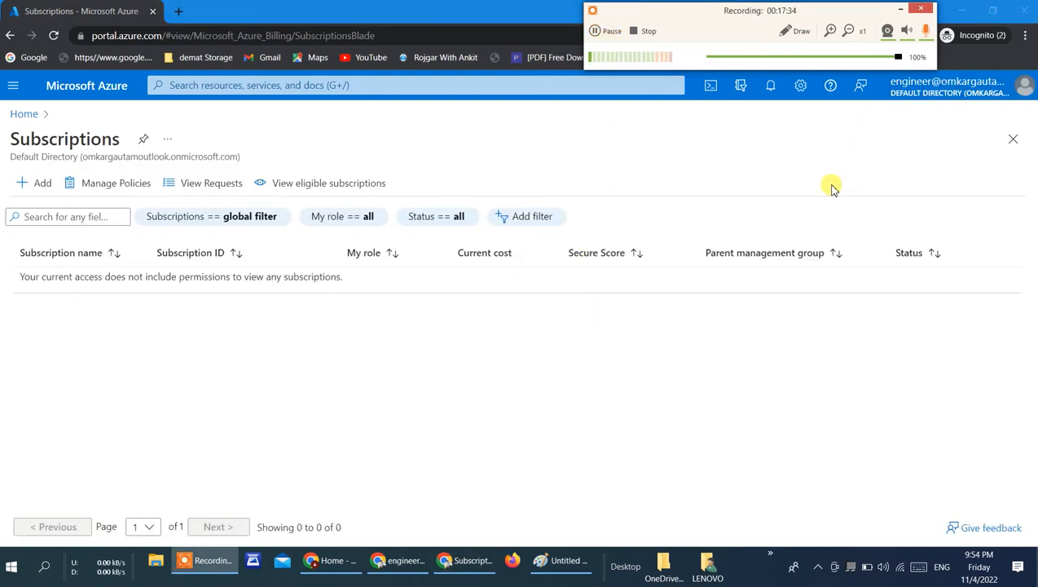
# Step: Switch back to the administrator's window and review the engineer user's Global administrator role assignment
pyautogui.click(403, 562)
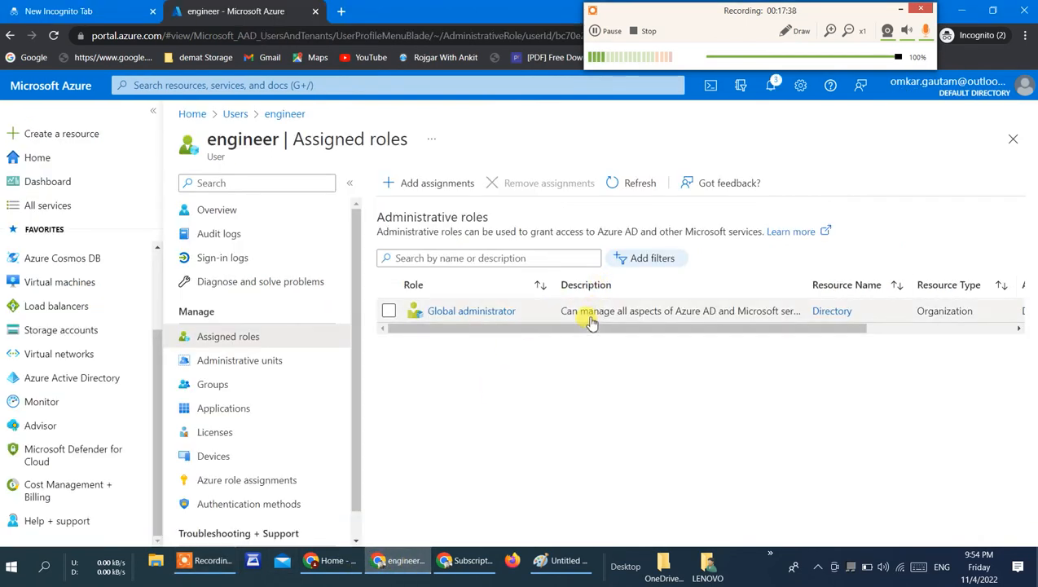
pyautogui.click(790, 317)
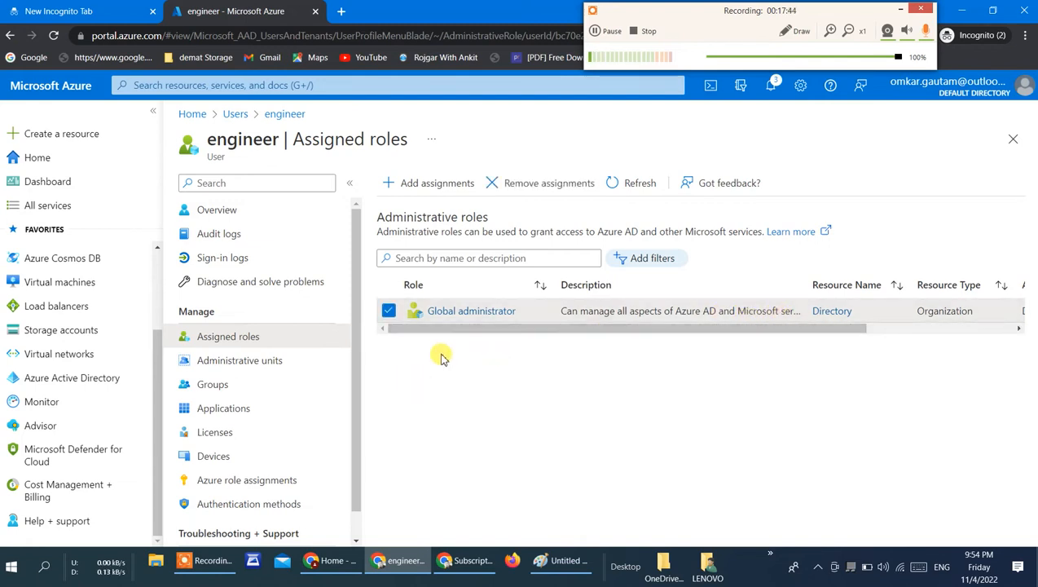
pyautogui.click(389, 311)
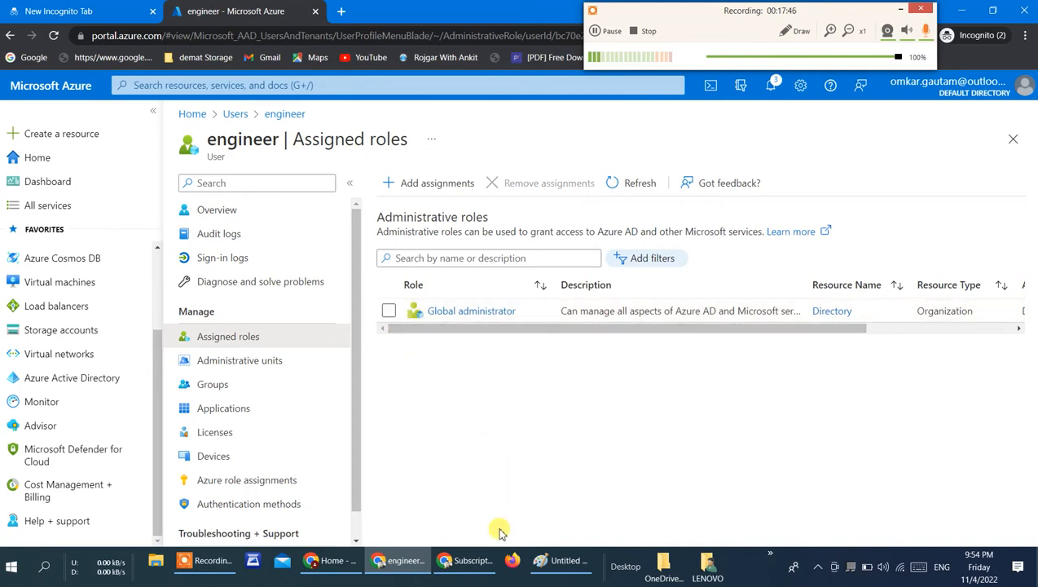
# Step: Switch to the engineer user's window, check the signed-in account, find Azure Active Directory and view its list of users
pyautogui.click(472, 561)
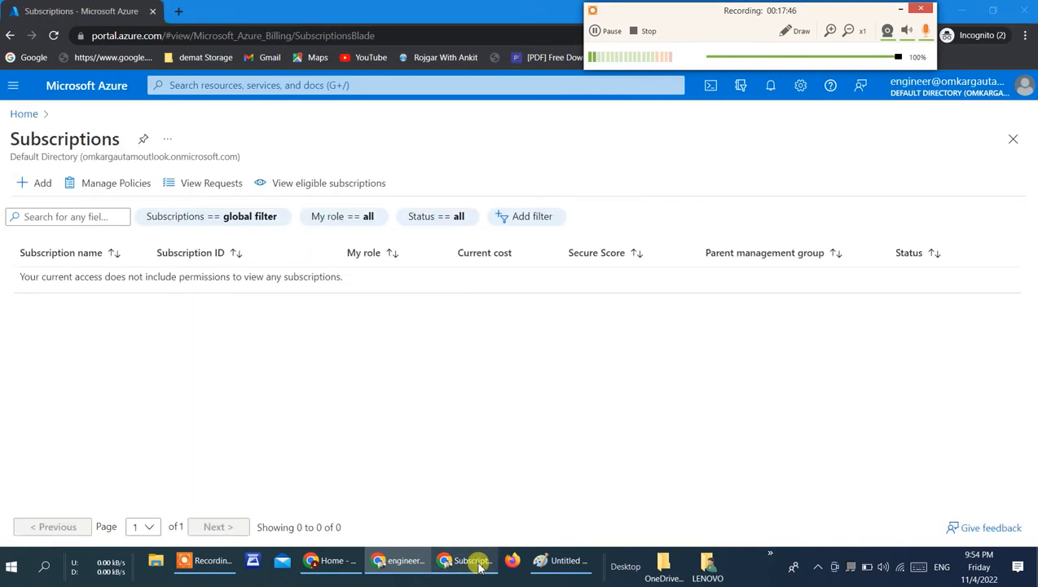
pyautogui.click(969, 95)
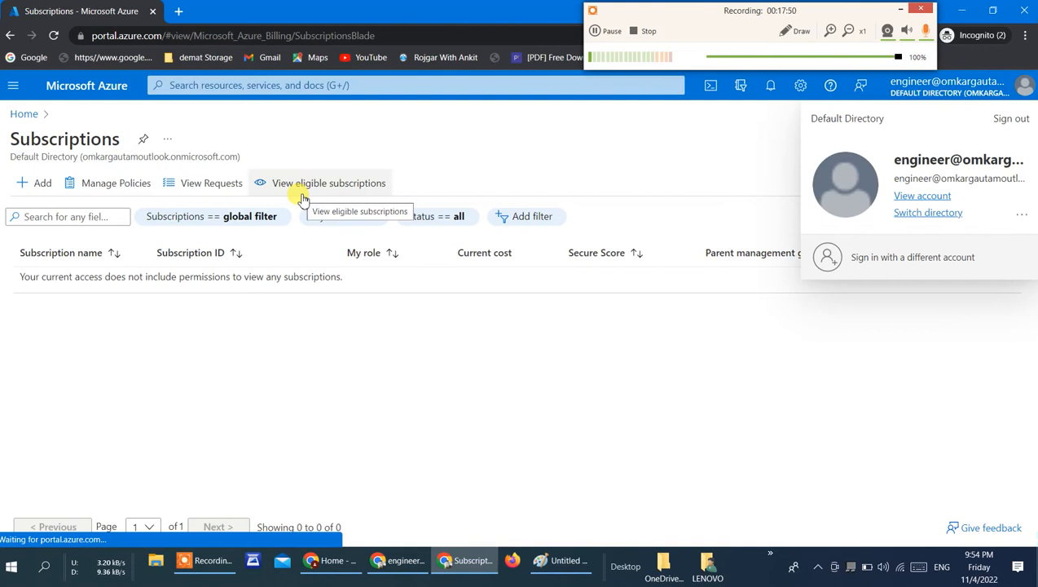
pyautogui.click(211, 88)
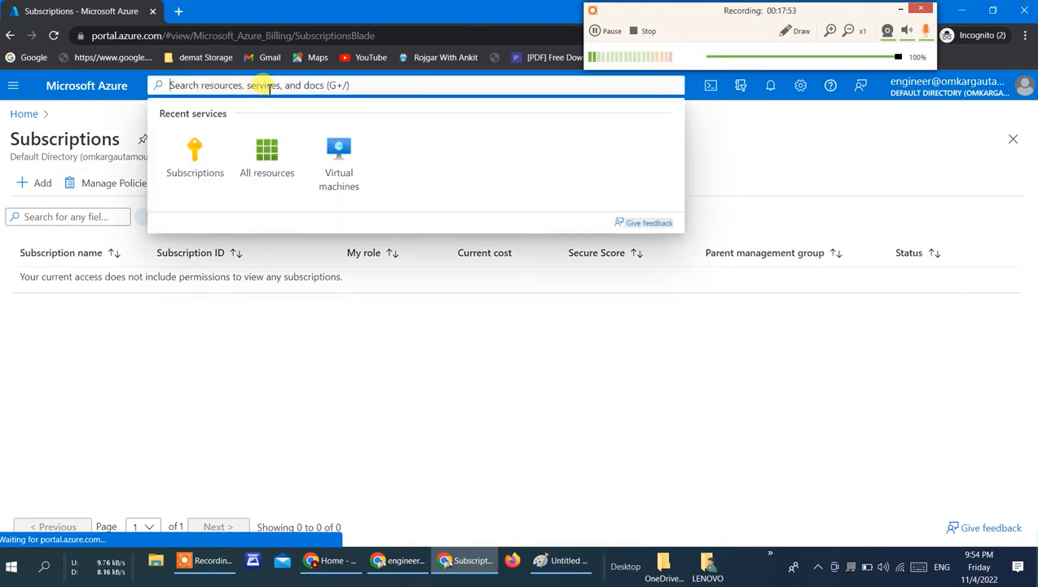
pyautogui.write('az')
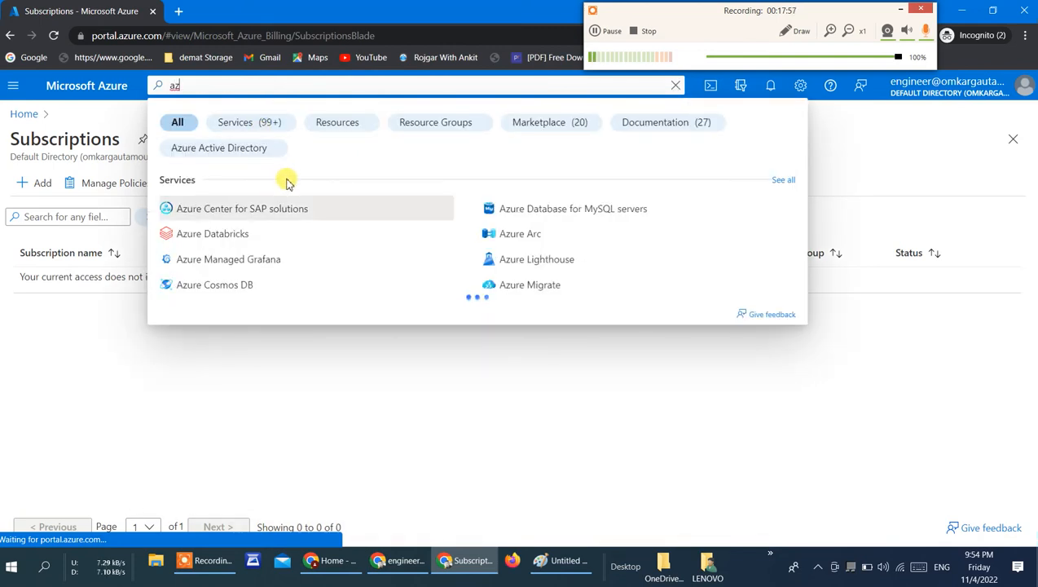
pyautogui.write('ure ')
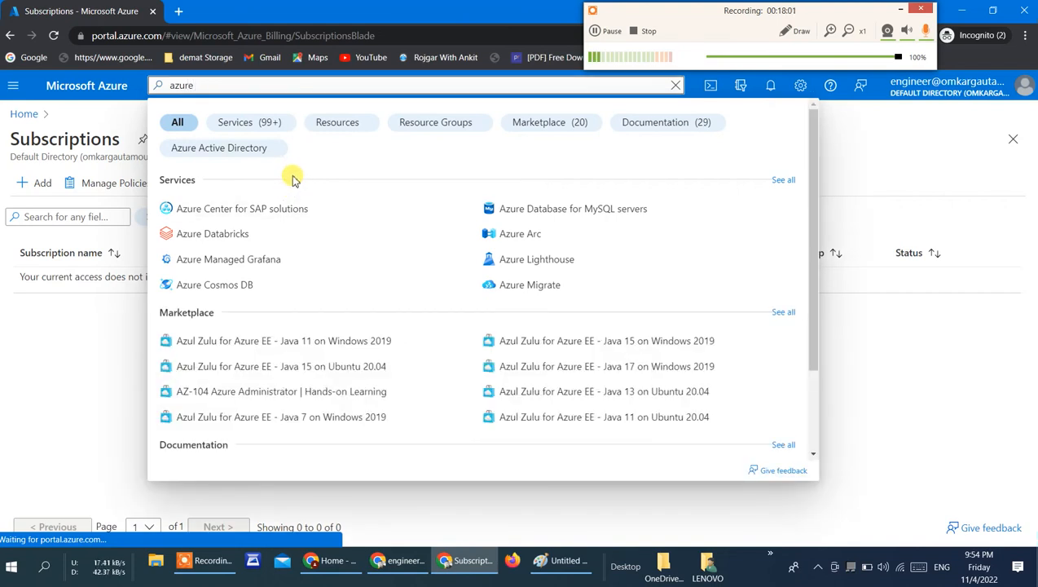
pyautogui.write('ad')
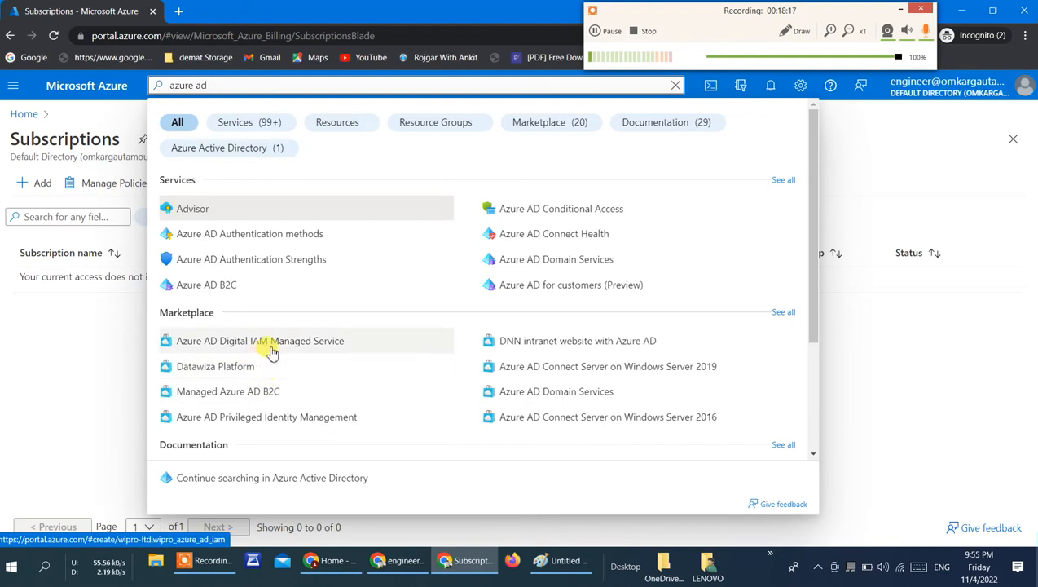
pyautogui.press('BackSpace')
pyautogui.press('BackSpace')
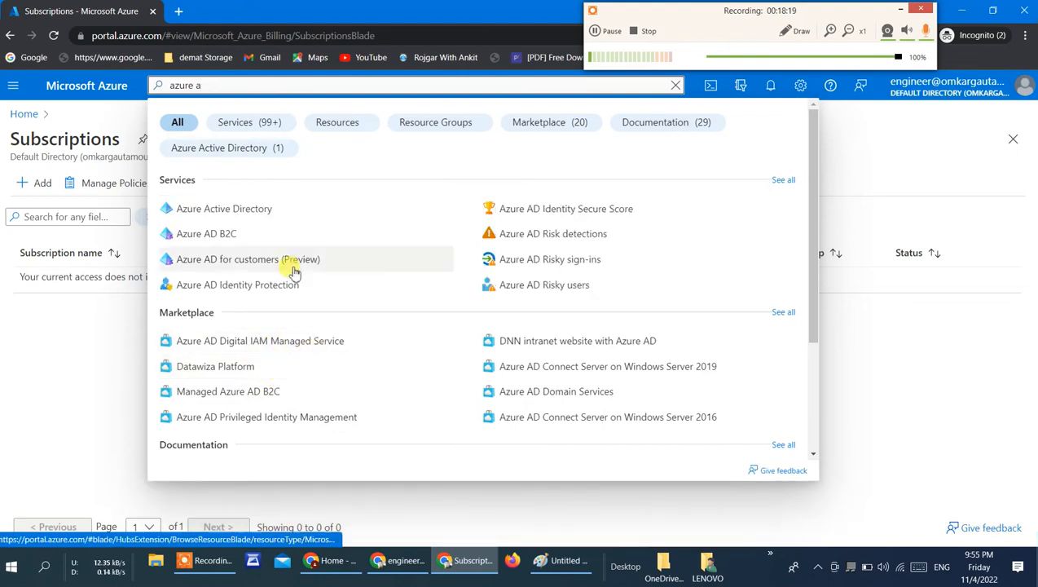
pyautogui.click(309, 216)
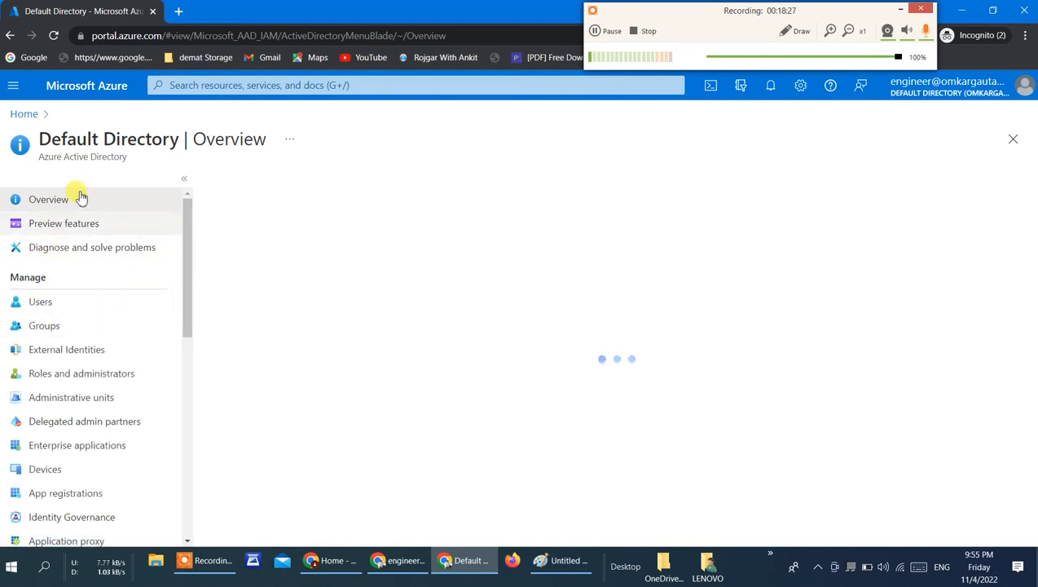
pyautogui.click(46, 304)
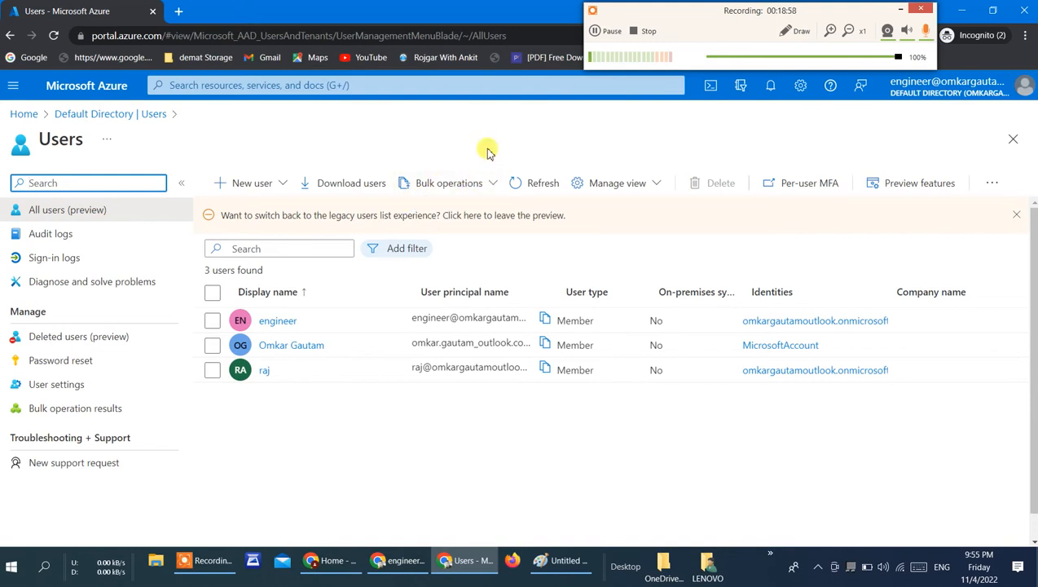
# Step: Switch back to the administrator's window and check the assigned roles of the last user in the user list
pyautogui.click(385, 560)
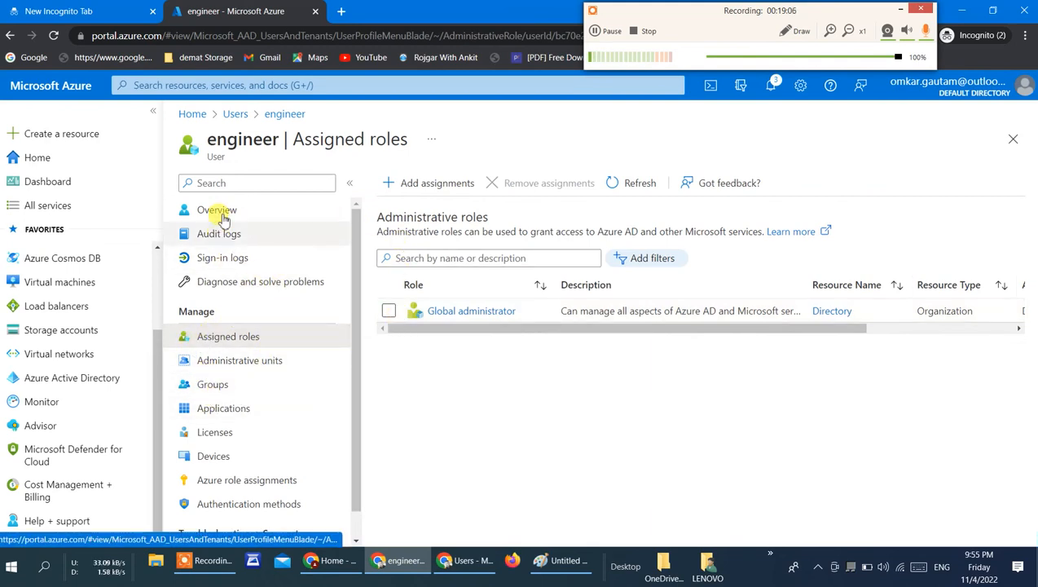
pyautogui.click(236, 114)
pyautogui.click(381, 374)
pyautogui.click(380, 321)
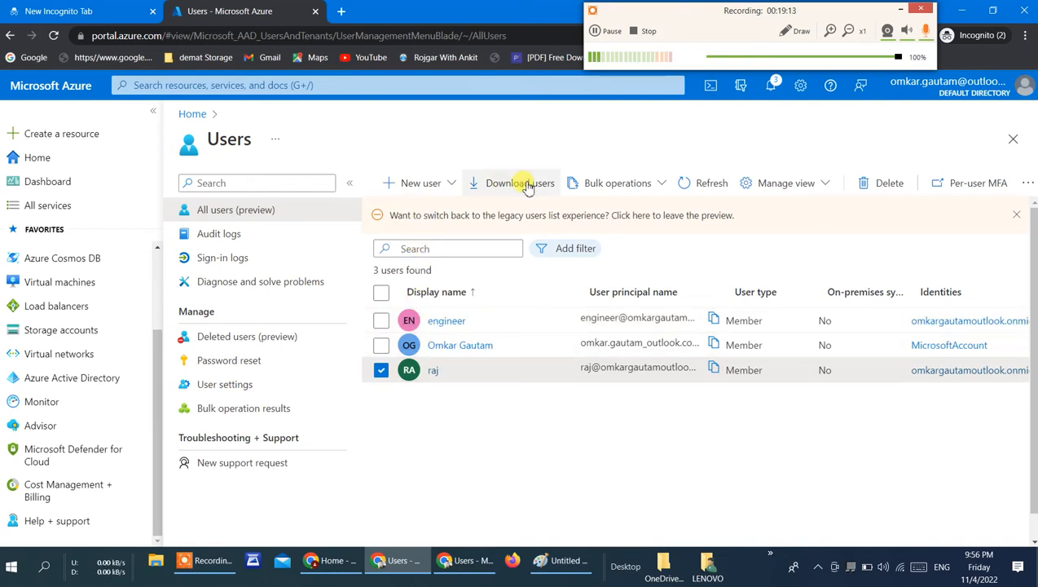
pyautogui.click(434, 372)
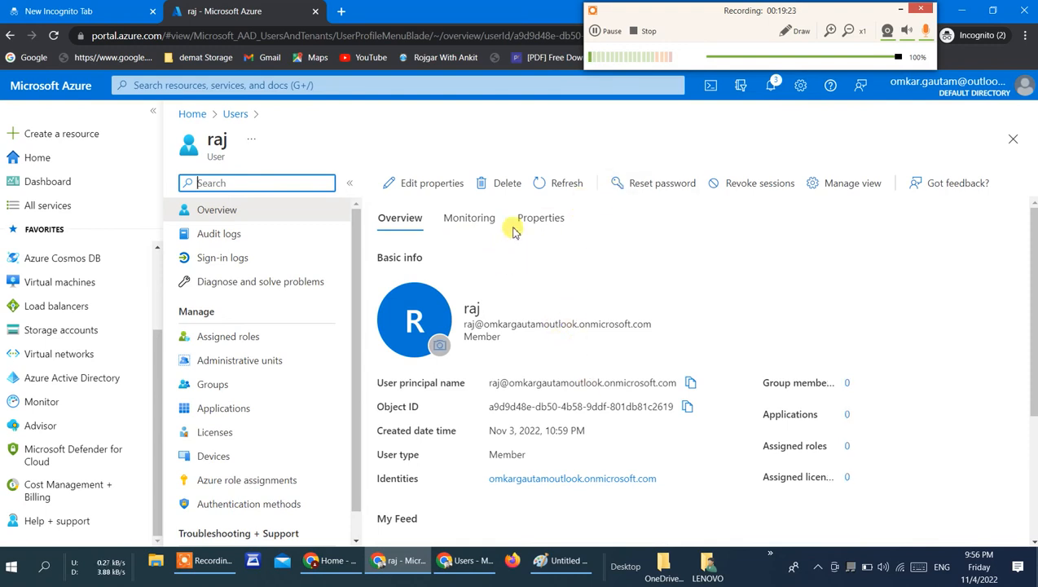
pyautogui.click(255, 338)
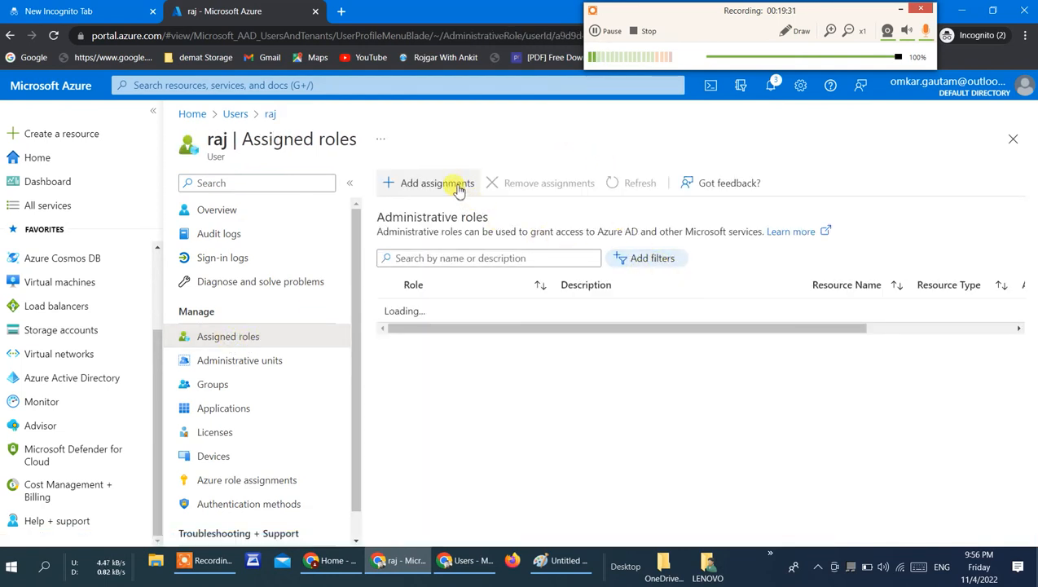
# Step: Look over the directory roles available for this user and leave the list without assigning any
pyautogui.click(459, 186)
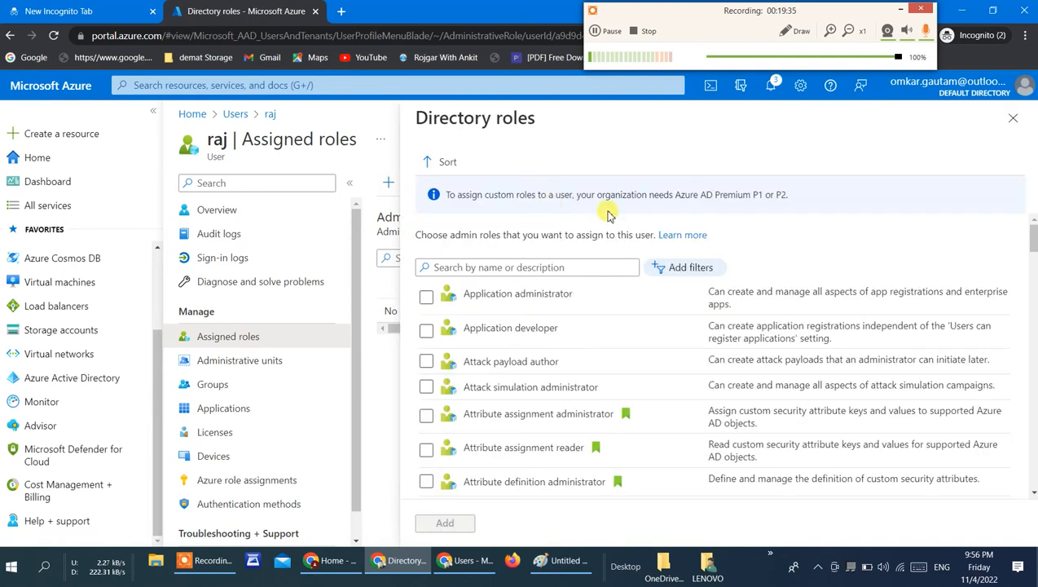
pyautogui.click(531, 269)
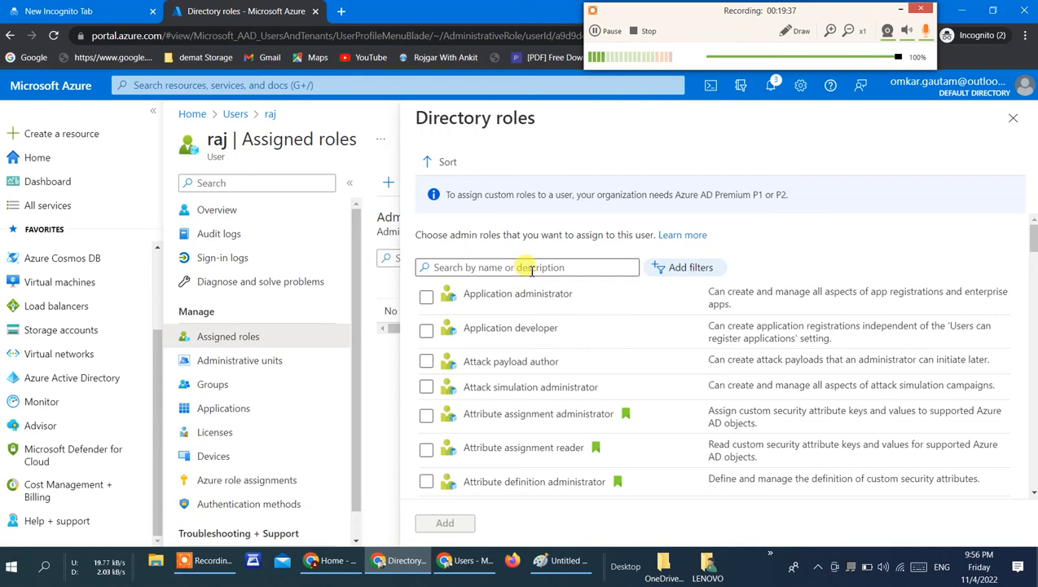
pyautogui.click(554, 274)
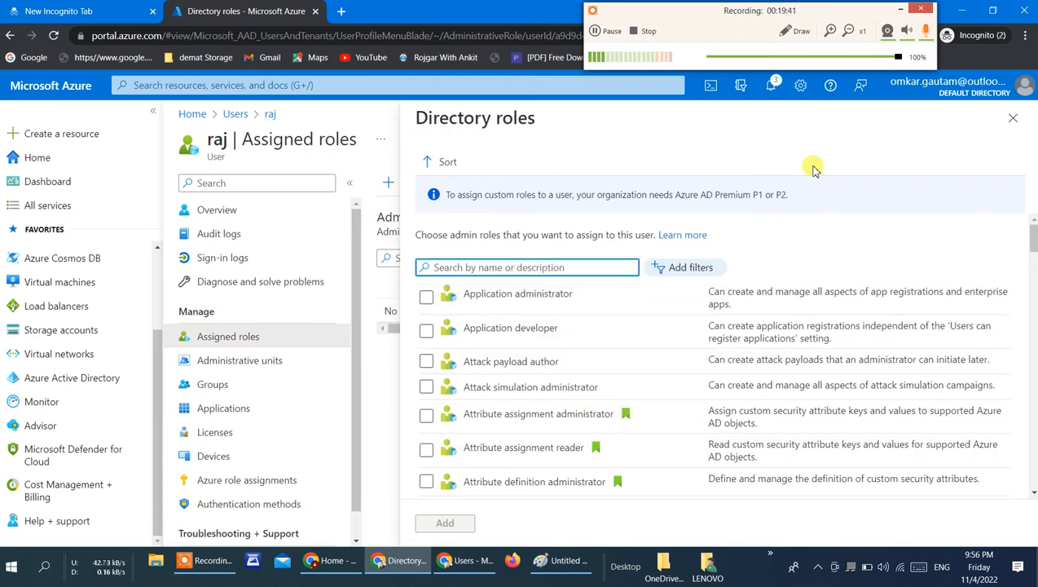
pyautogui.click(1014, 120)
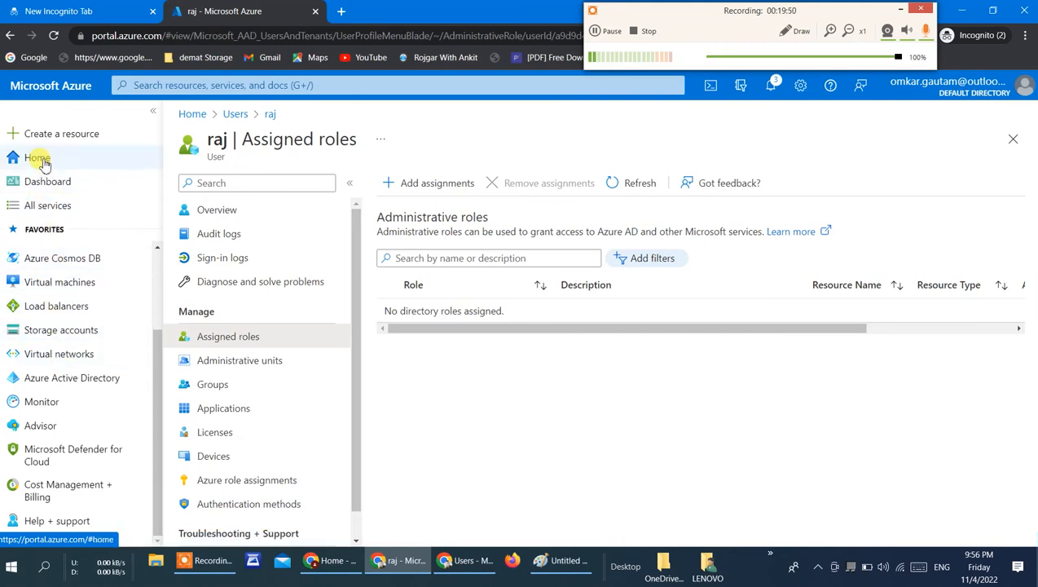
# Step: Return to the portal home and check All resources and Storage accounts for existing items
pyautogui.click(45, 158)
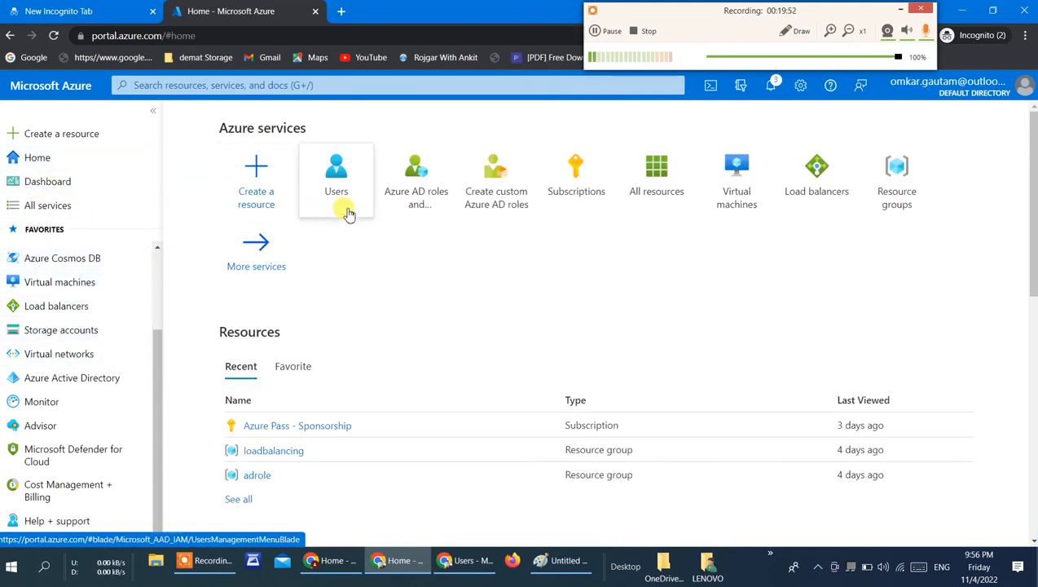
pyautogui.click(669, 153)
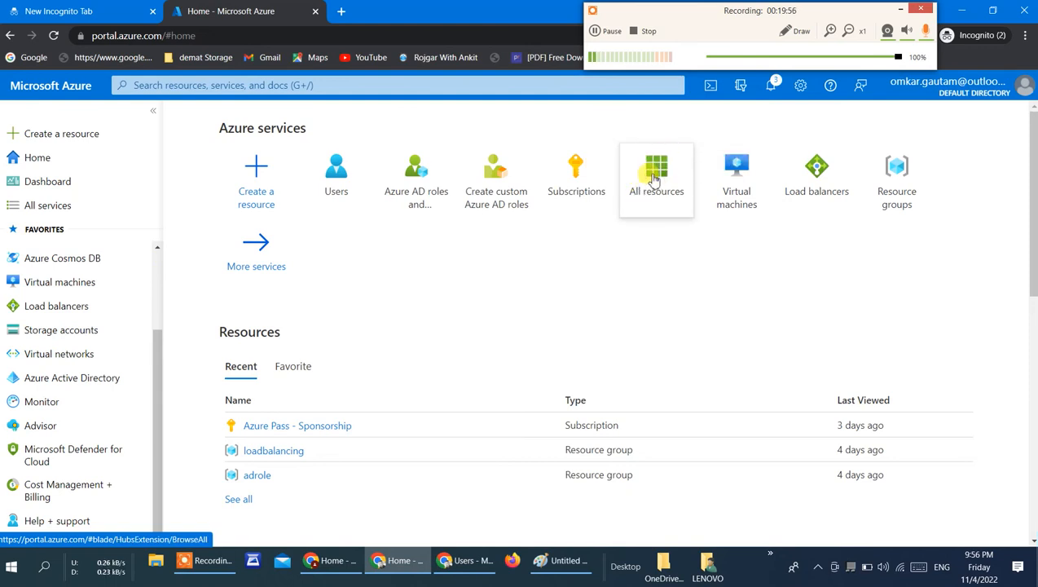
pyautogui.click(654, 170)
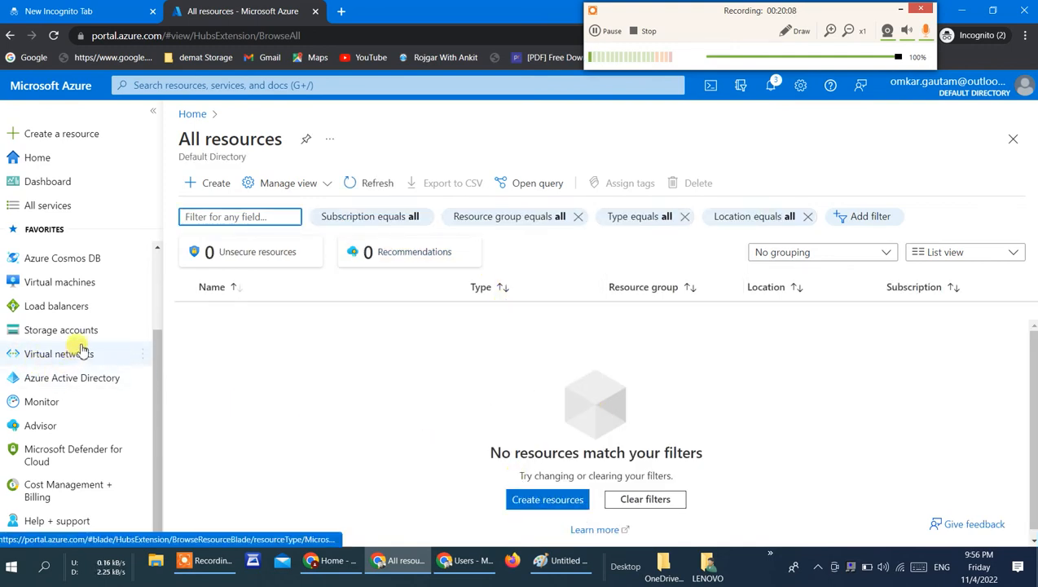
pyautogui.click(123, 330)
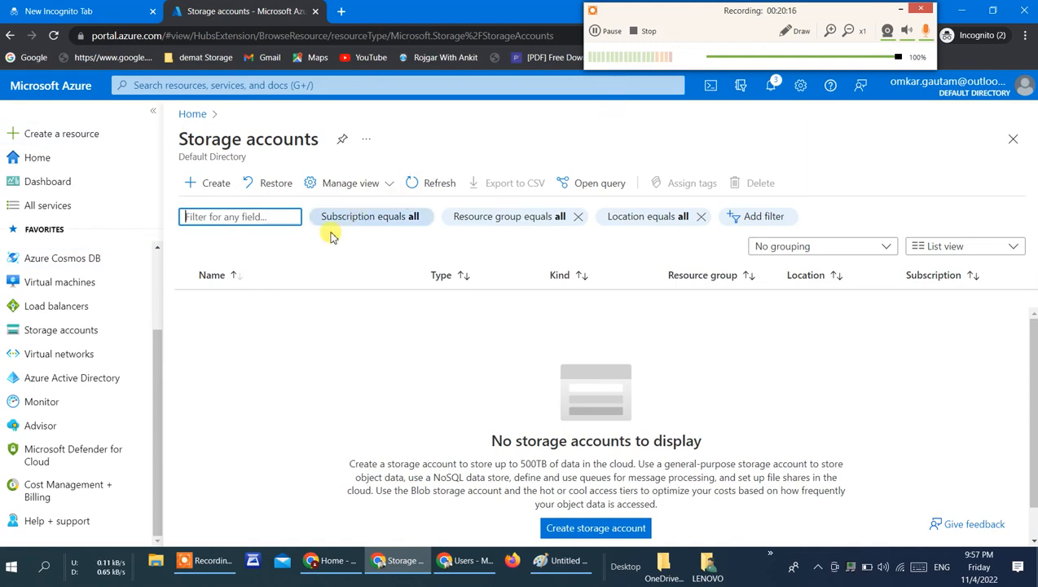
# Step: Find Resource groups through the portal search and open the access control (IAM) page of the loadbalancing group
pyautogui.click(225, 85)
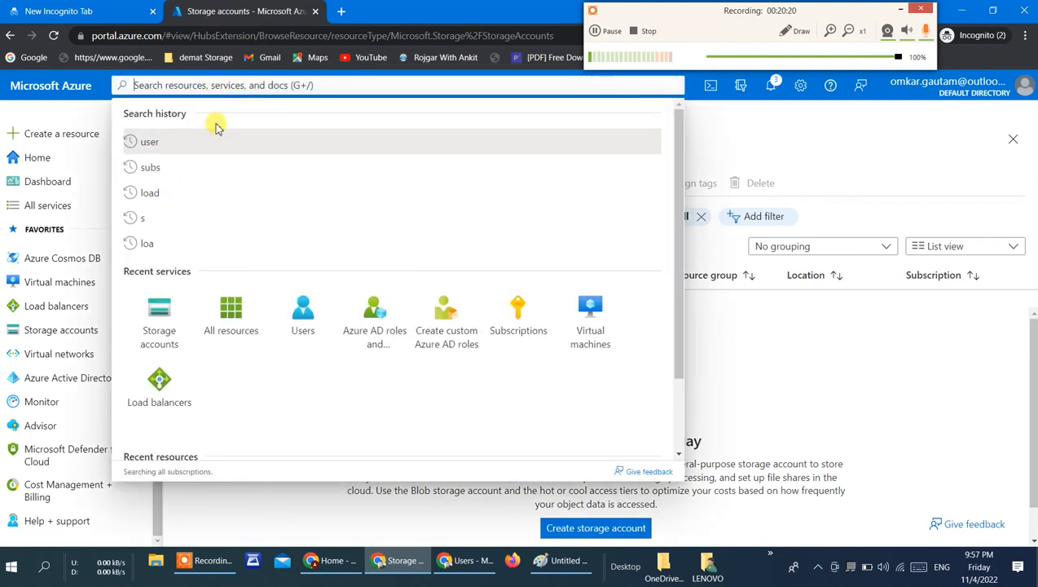
pyautogui.write('re')
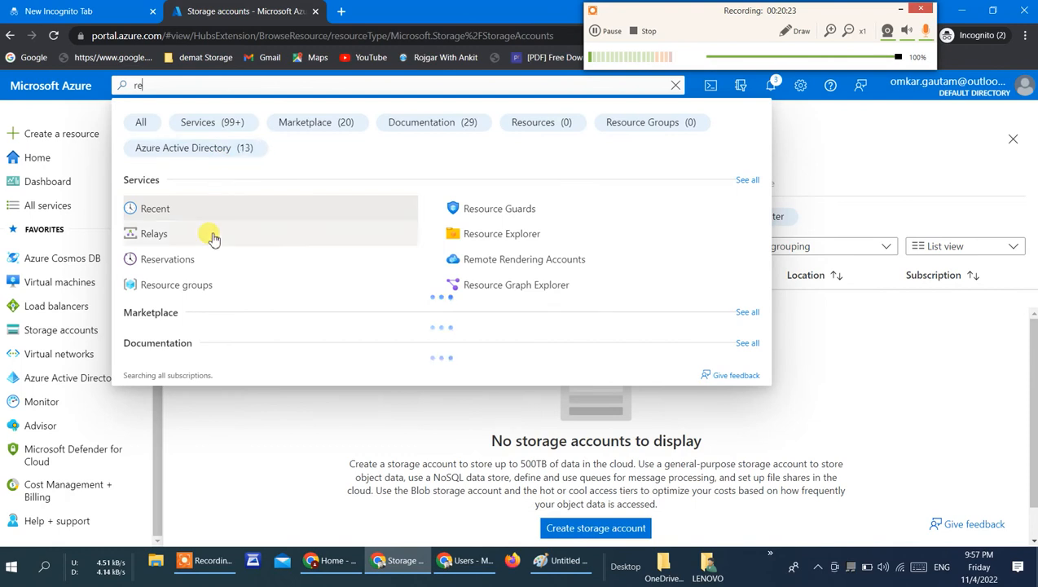
pyautogui.click(210, 287)
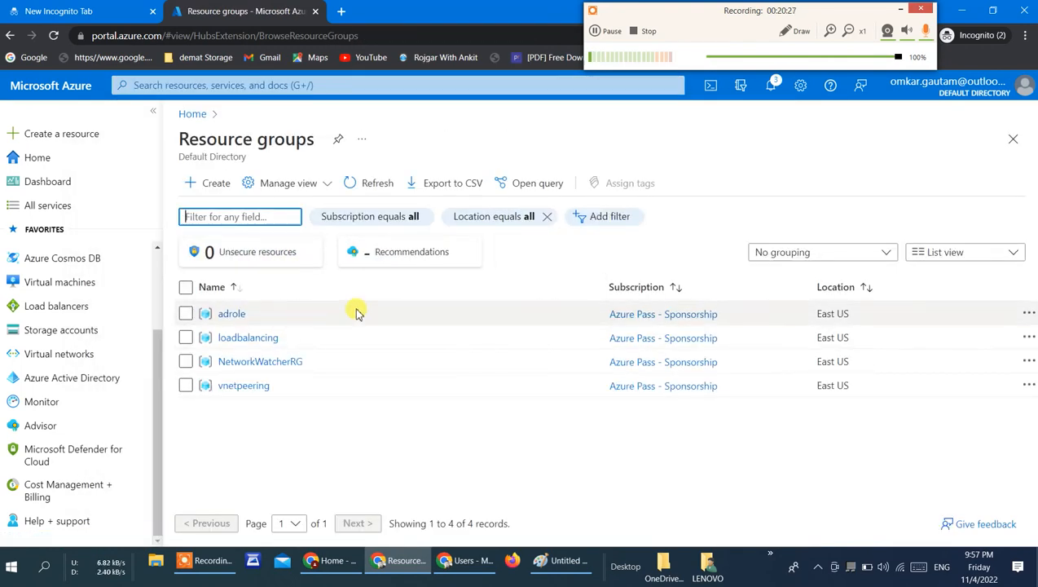
pyautogui.click(262, 342)
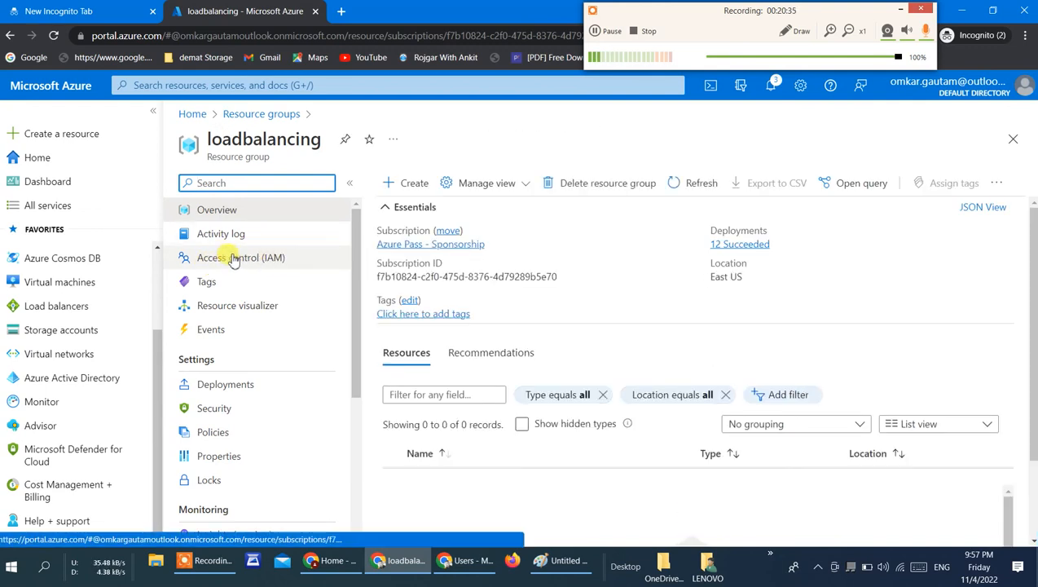
pyautogui.moveTo(139, 284)
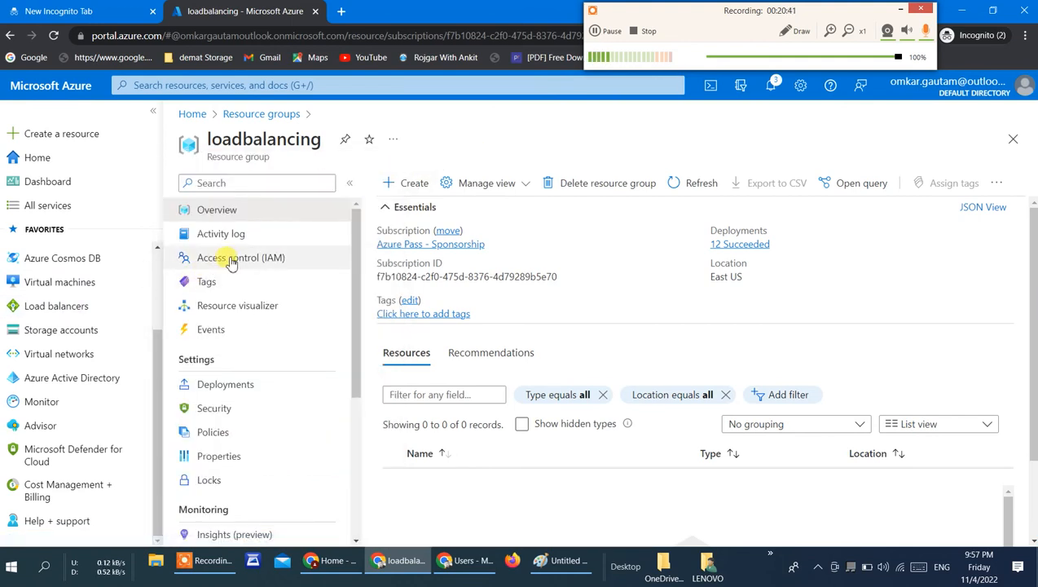
pyautogui.click(266, 258)
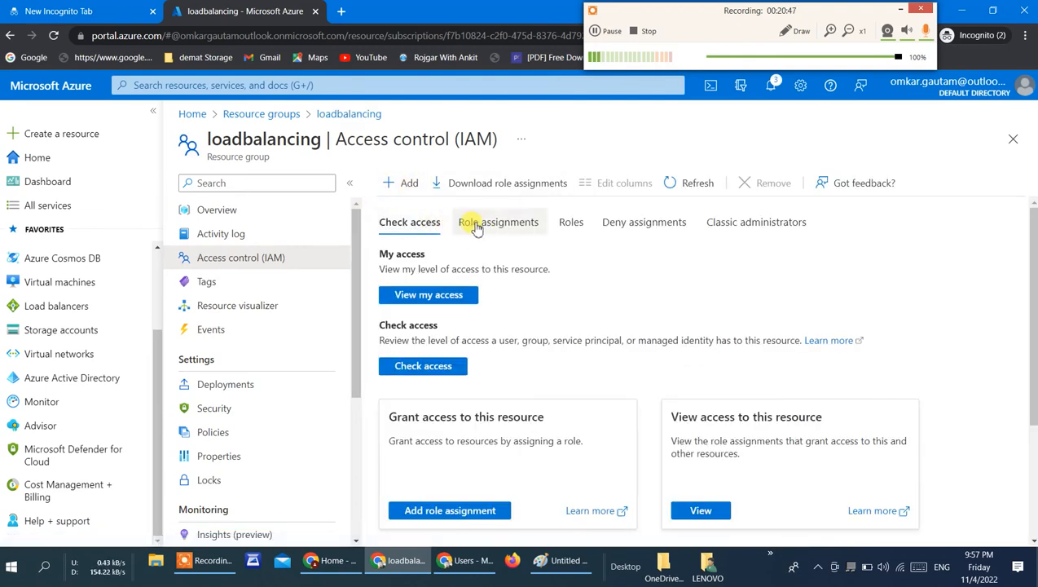
# Step: Prepare a role assignment for the loadbalancing group with engineer as member and the description "hlo", and proceed to its review
pyautogui.click(408, 184)
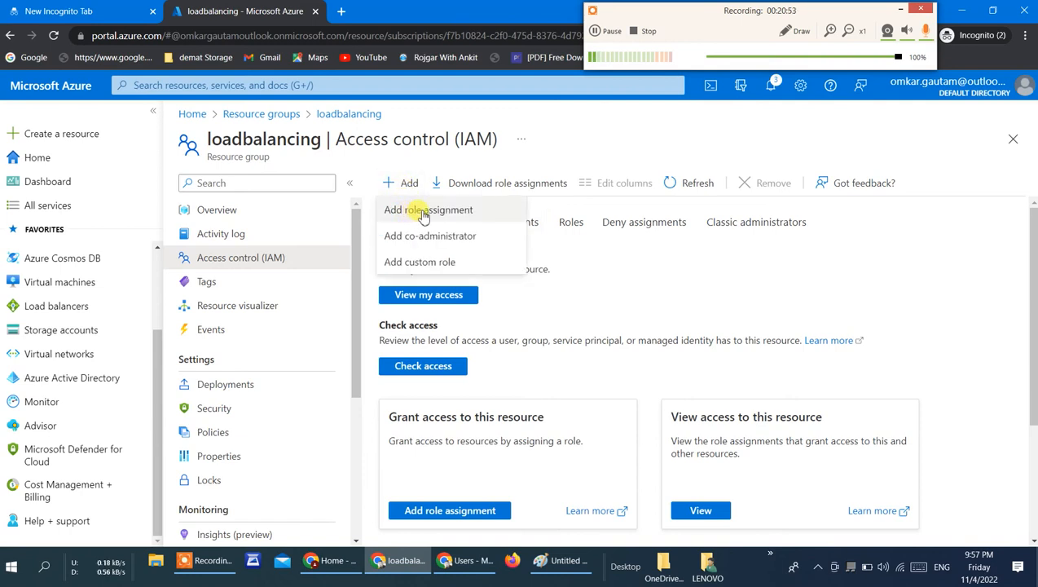
pyautogui.click(456, 214)
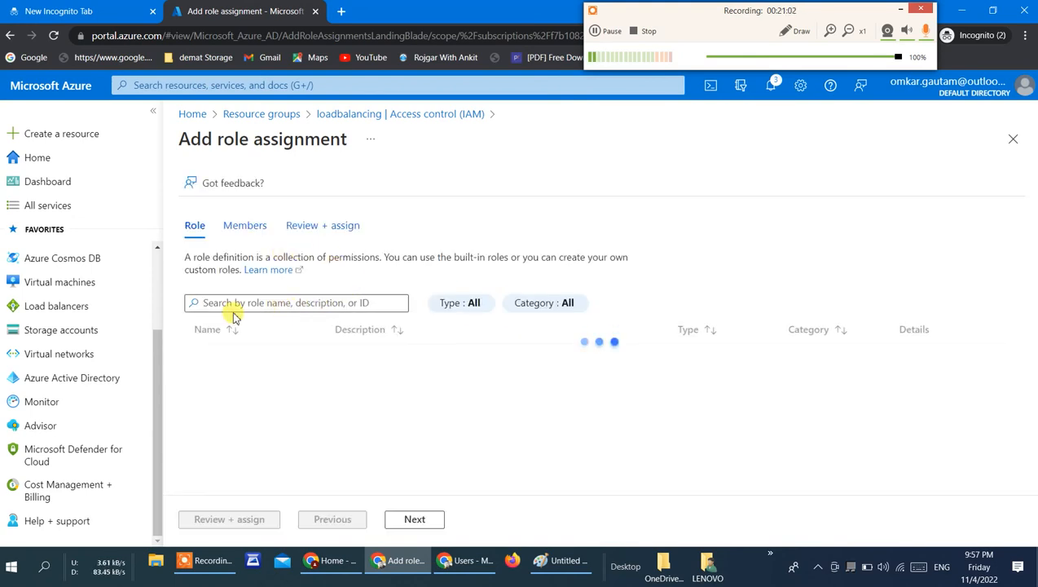
pyautogui.click(250, 229)
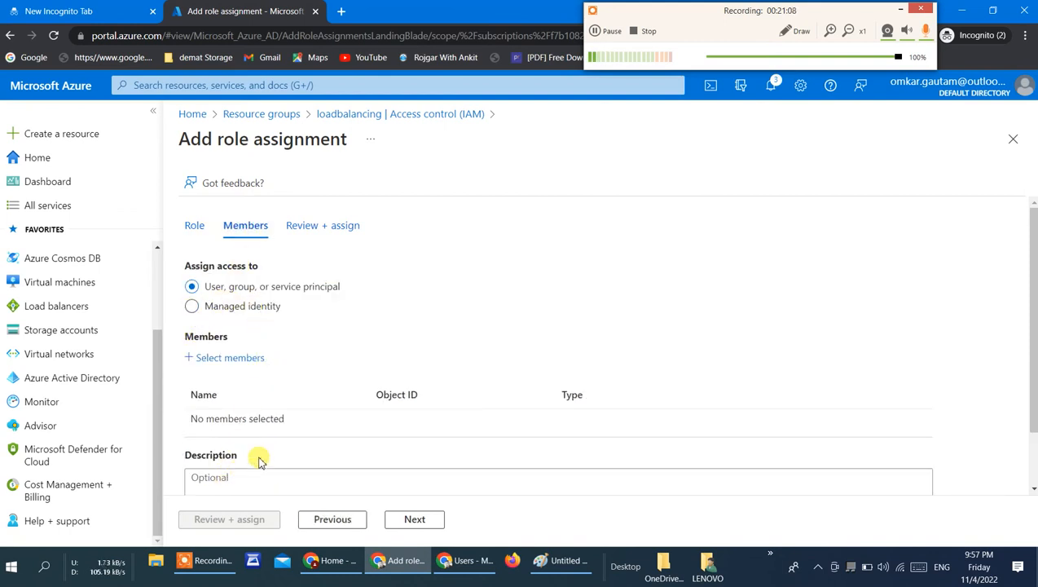
pyautogui.scroll(-2, 262, 401)
pyautogui.click(250, 291)
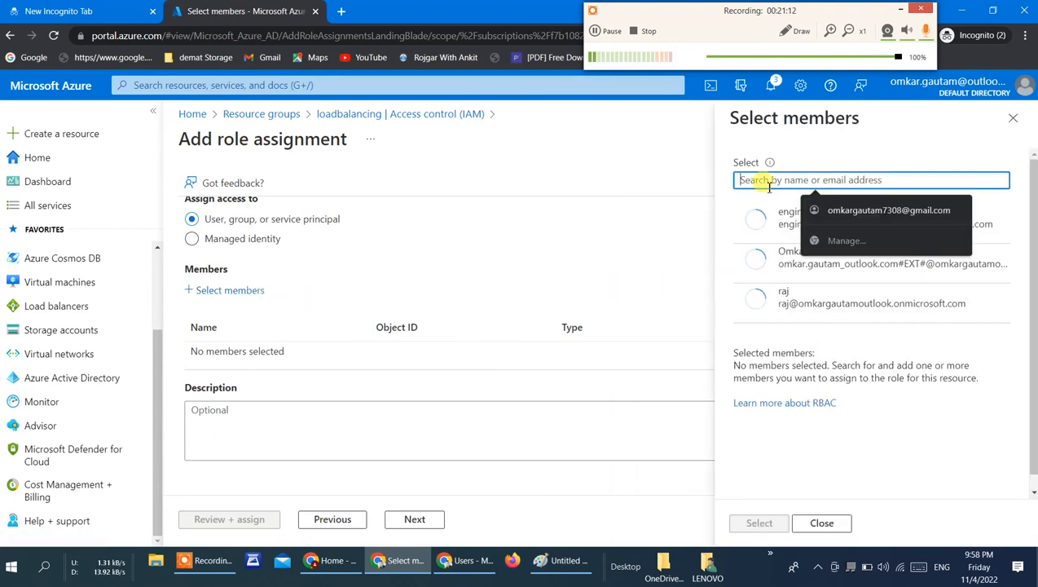
pyautogui.click(770, 233)
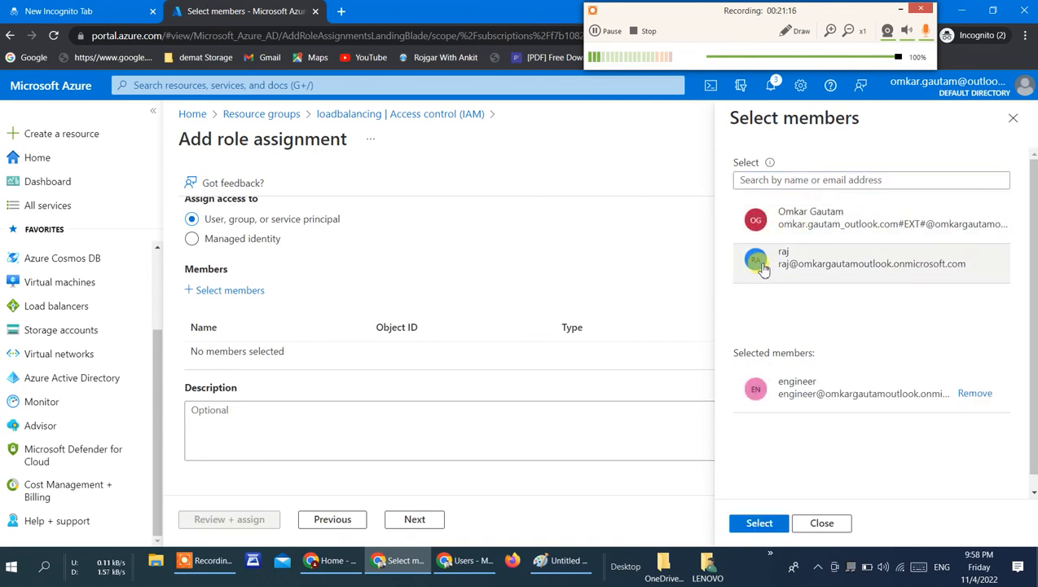
pyautogui.click(757, 526)
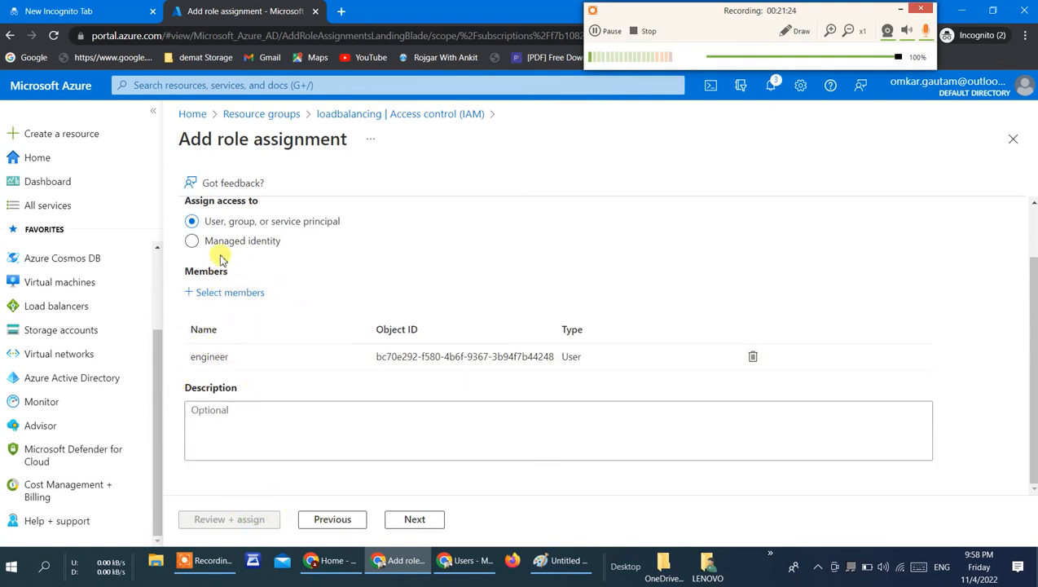
pyautogui.click(291, 408)
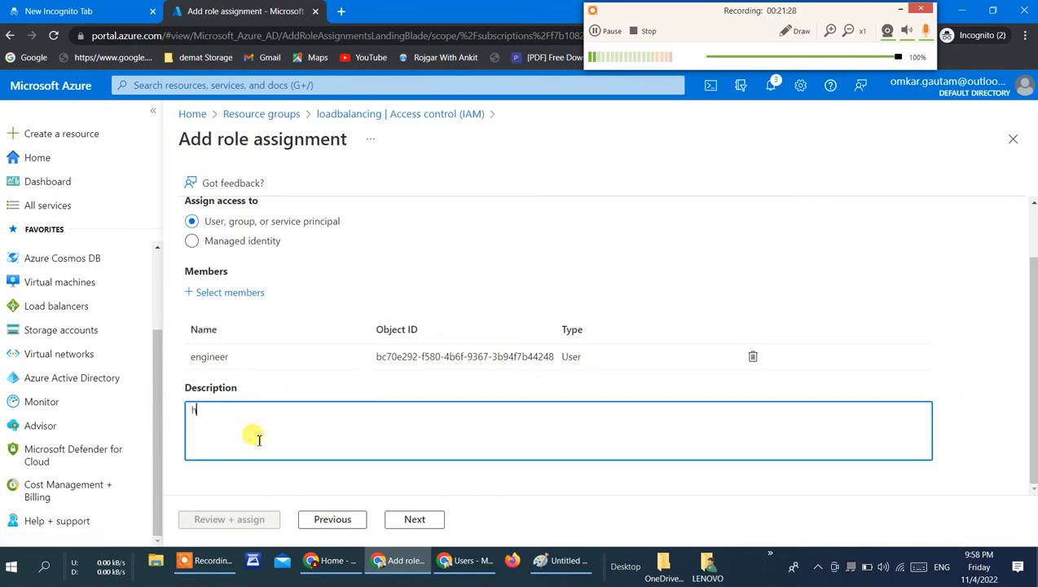
pyautogui.click(412, 519)
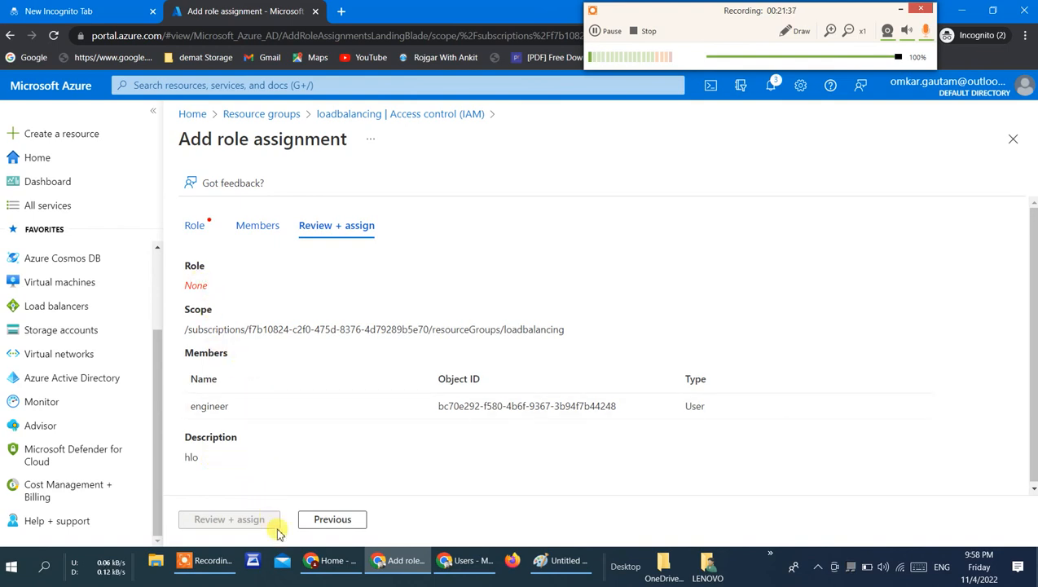
# Step: Go back to the role list, choose the Owner role, and review and assign it to engineer on the loadbalancing group
pyautogui.click(332, 522)
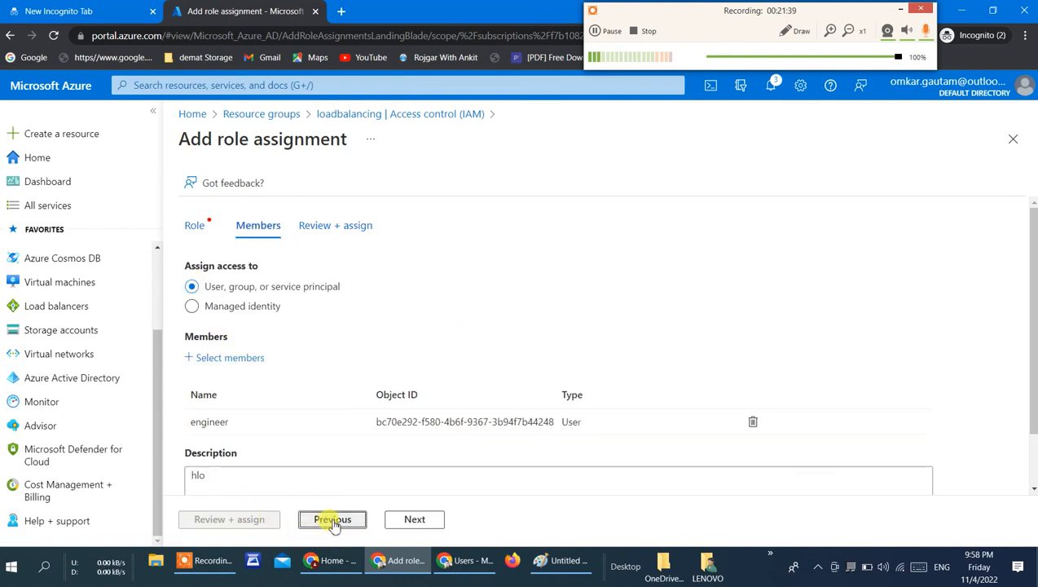
pyautogui.click(334, 522)
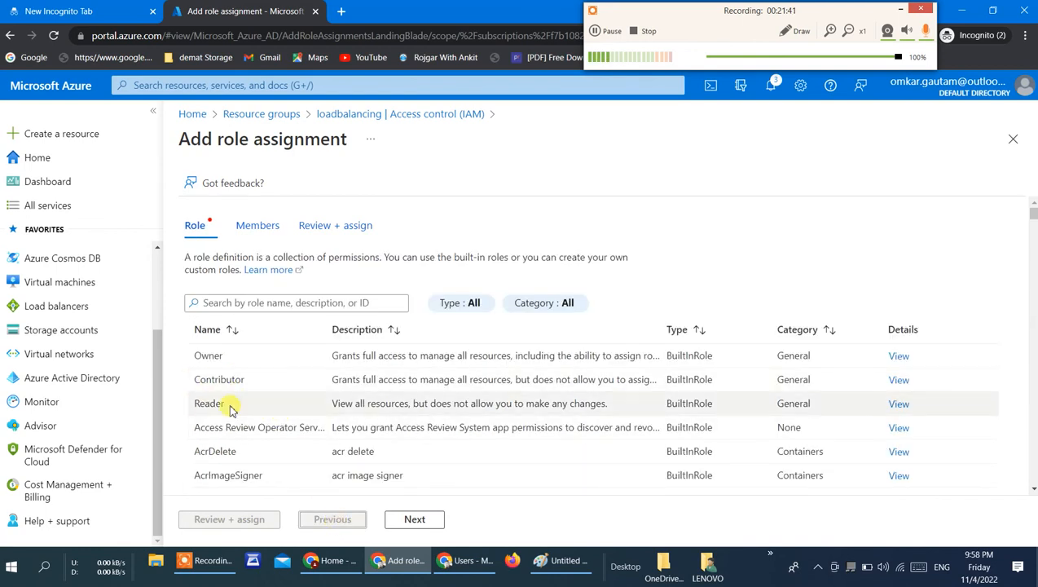
pyautogui.click(198, 354)
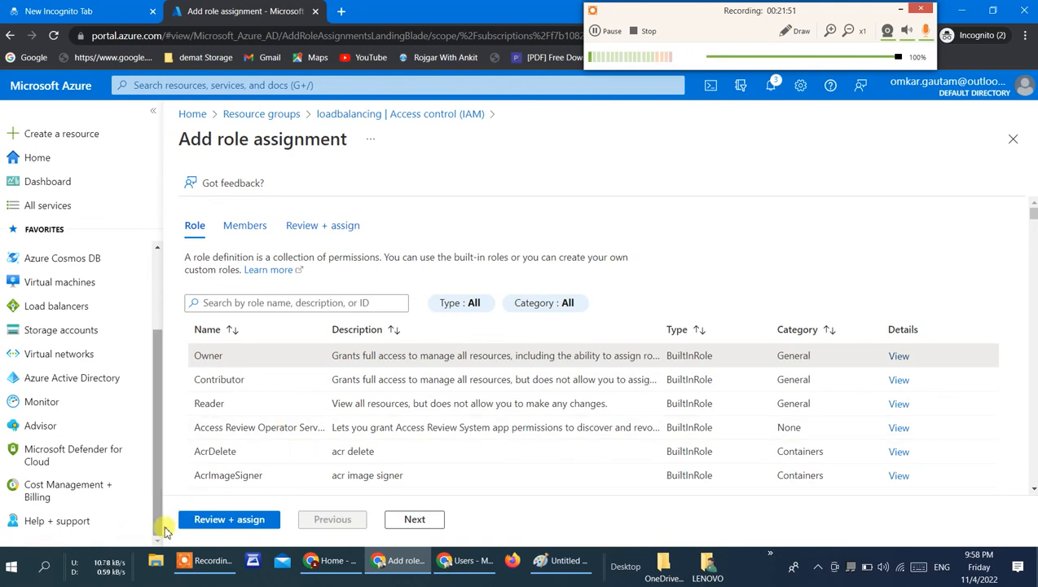
pyautogui.click(214, 526)
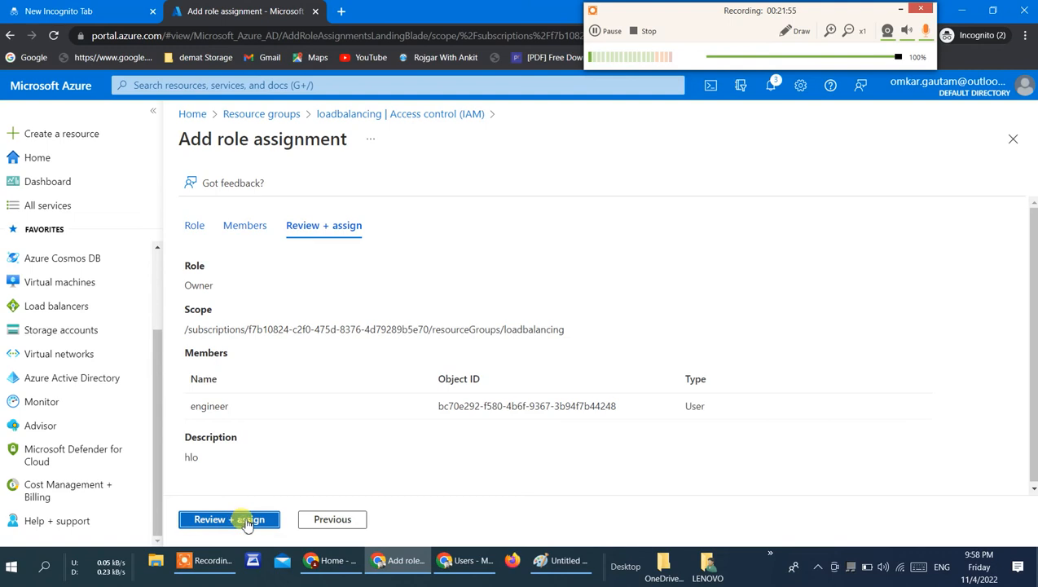
pyautogui.click(247, 522)
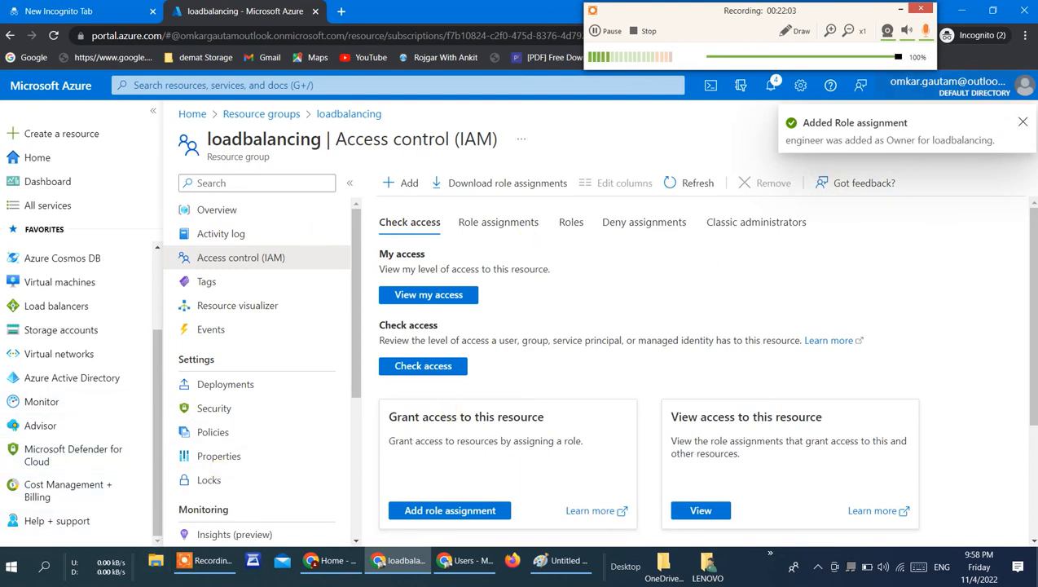
pyautogui.click(1023, 122)
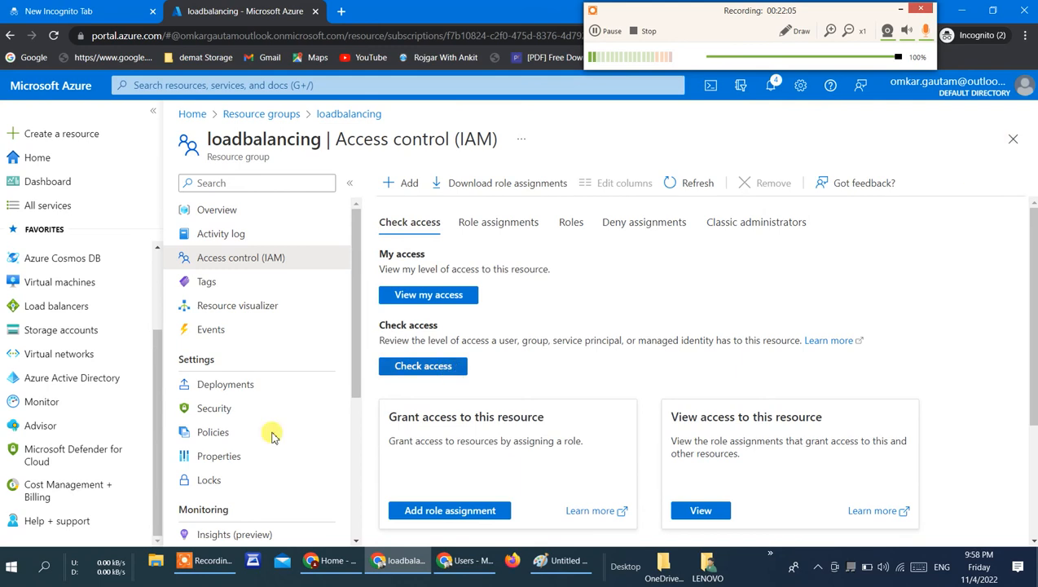
pyautogui.click(465, 561)
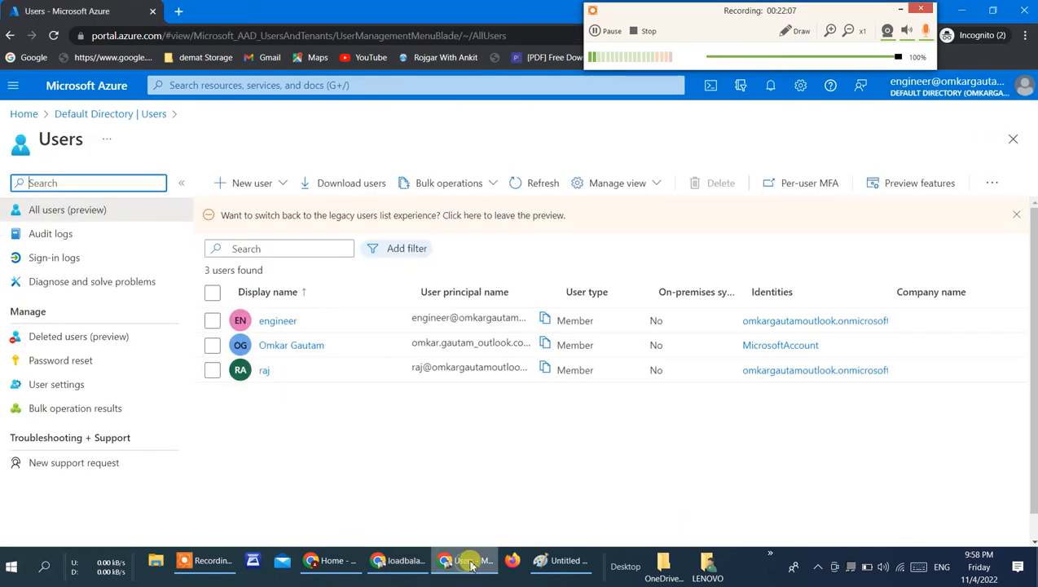
pyautogui.click(399, 563)
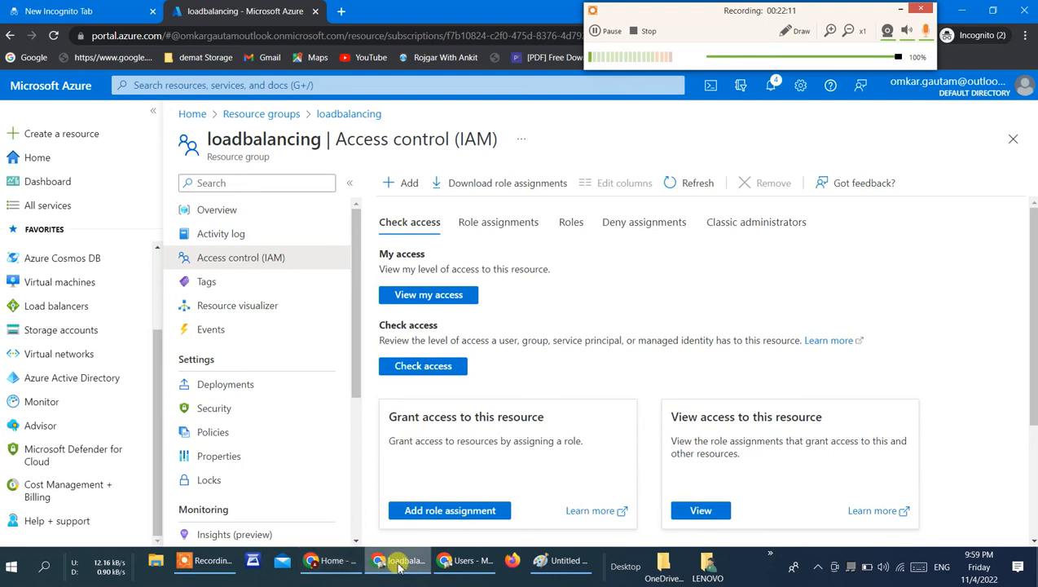
pyautogui.click(413, 566)
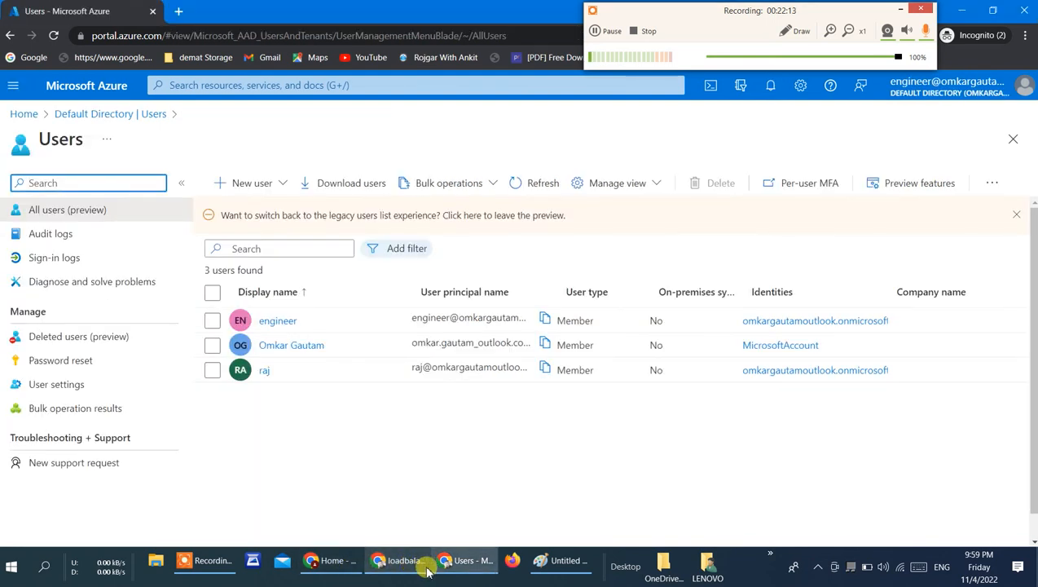
pyautogui.click(460, 566)
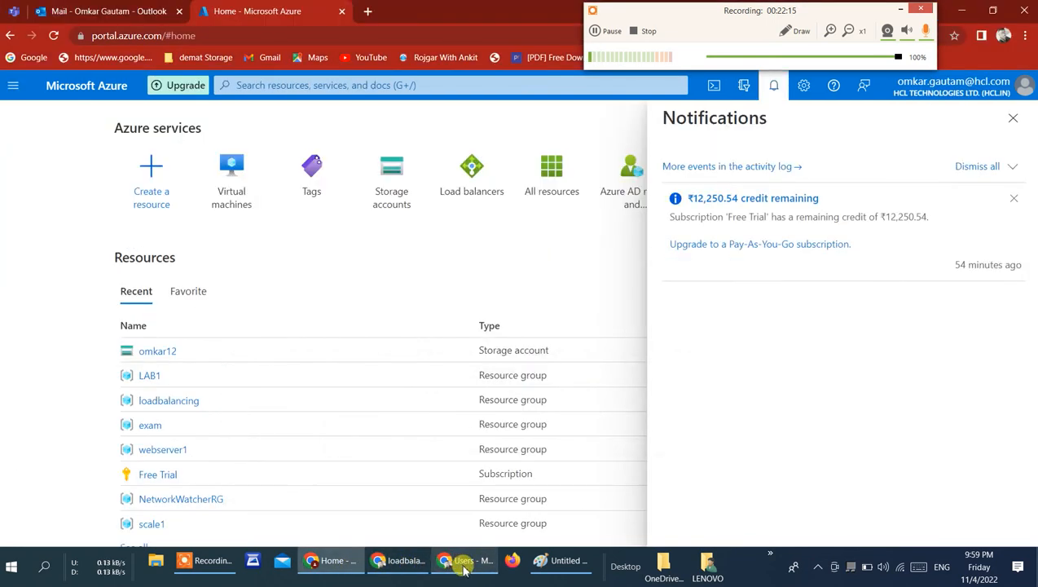
pyautogui.click(409, 572)
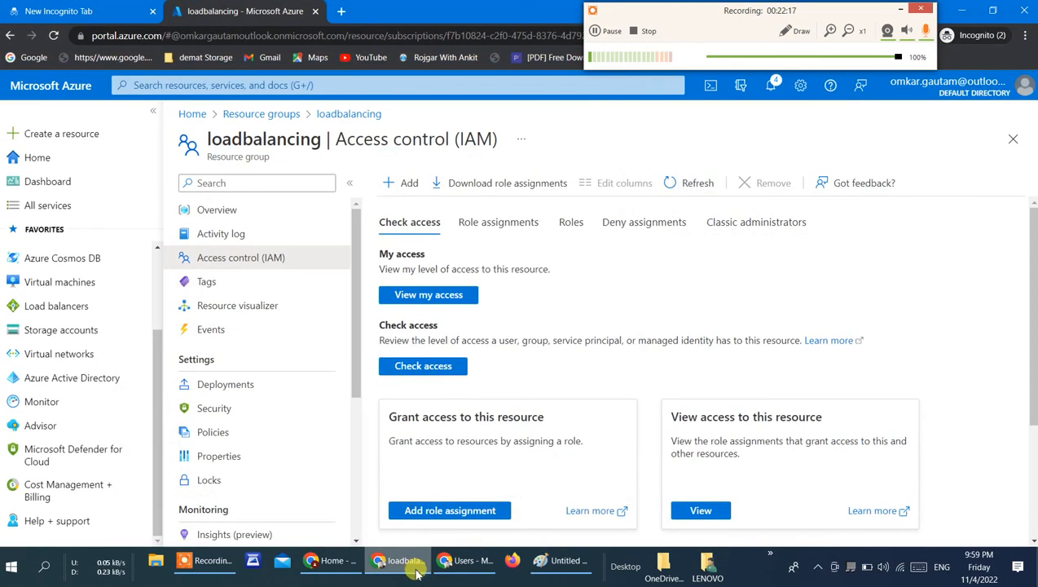
# Step: Switch to the engineer's portal session, return to its home page and find Resource groups by searching for "re"
pyautogui.click(465, 567)
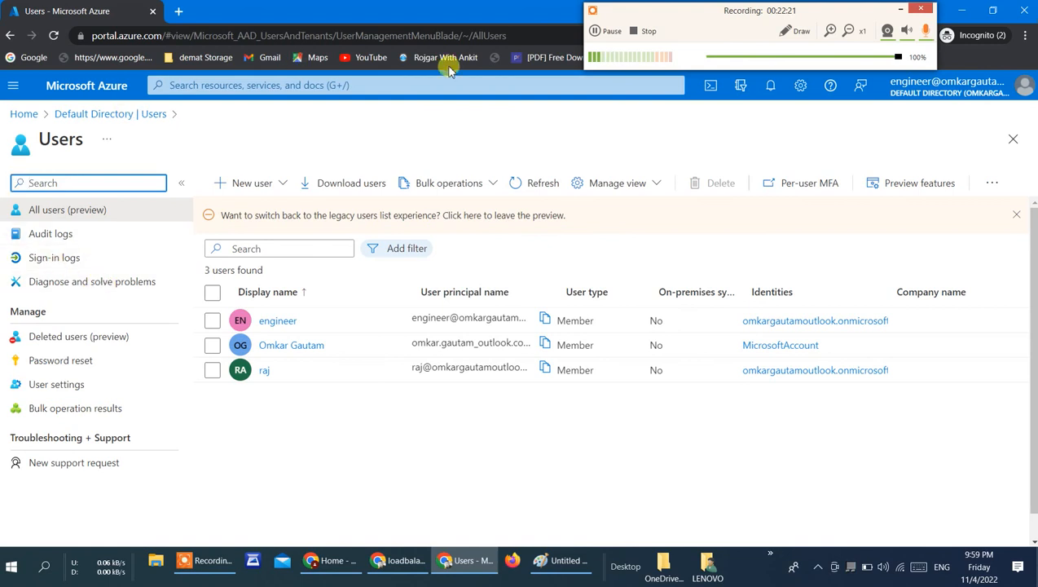
pyautogui.click(31, 114)
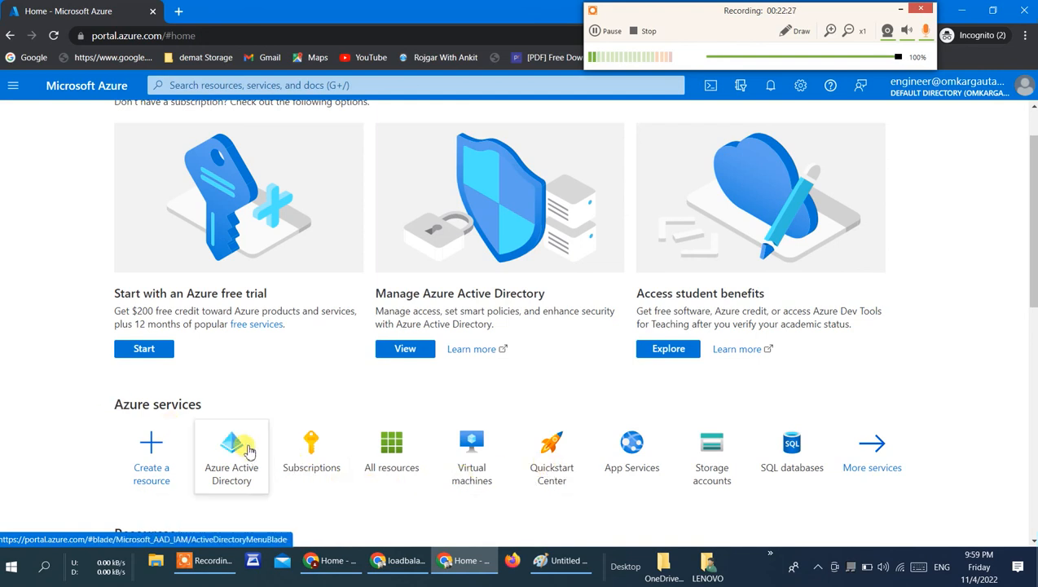
pyautogui.click(275, 84)
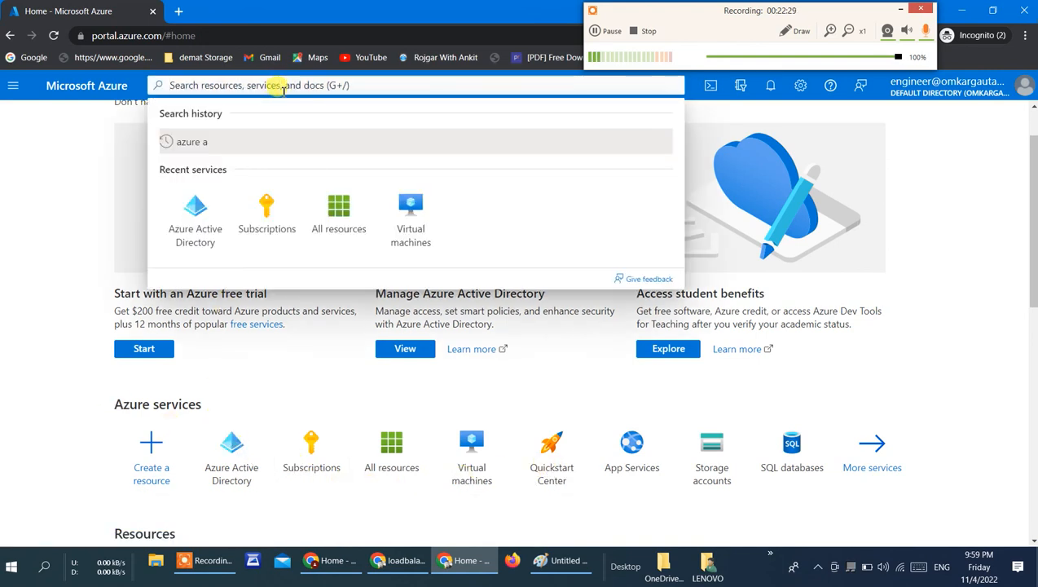
pyautogui.write('re')
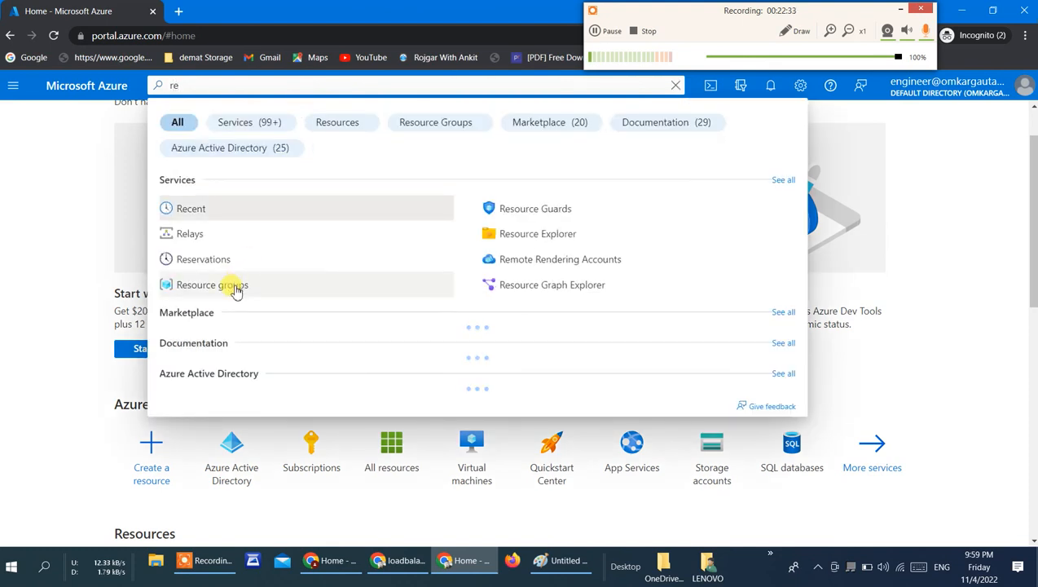
pyautogui.click(236, 285)
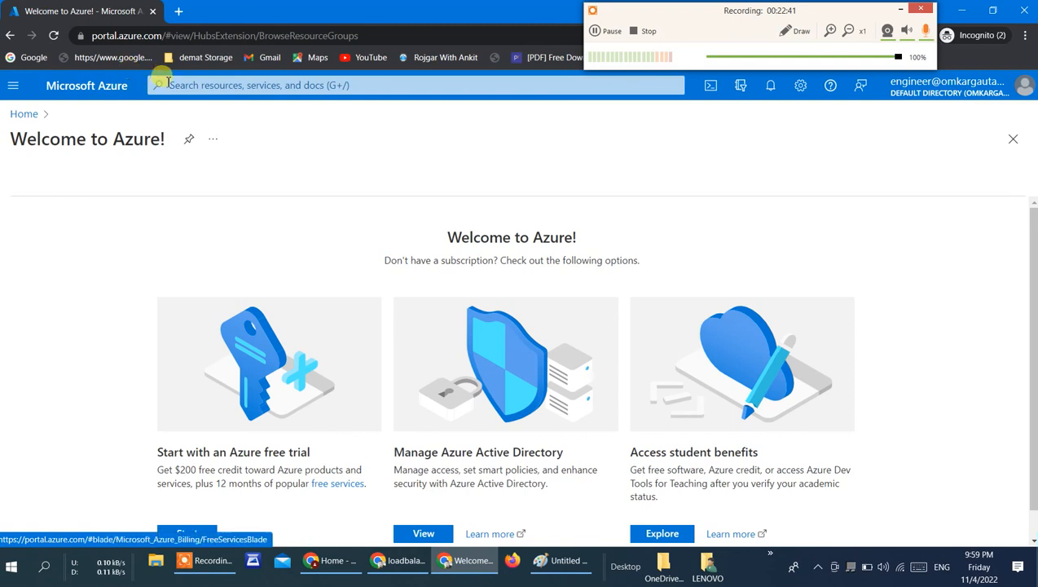
# Step: Reopen Resource groups from the previous "re" search to recheck access, and close the page back to the portal home
pyautogui.click(211, 85)
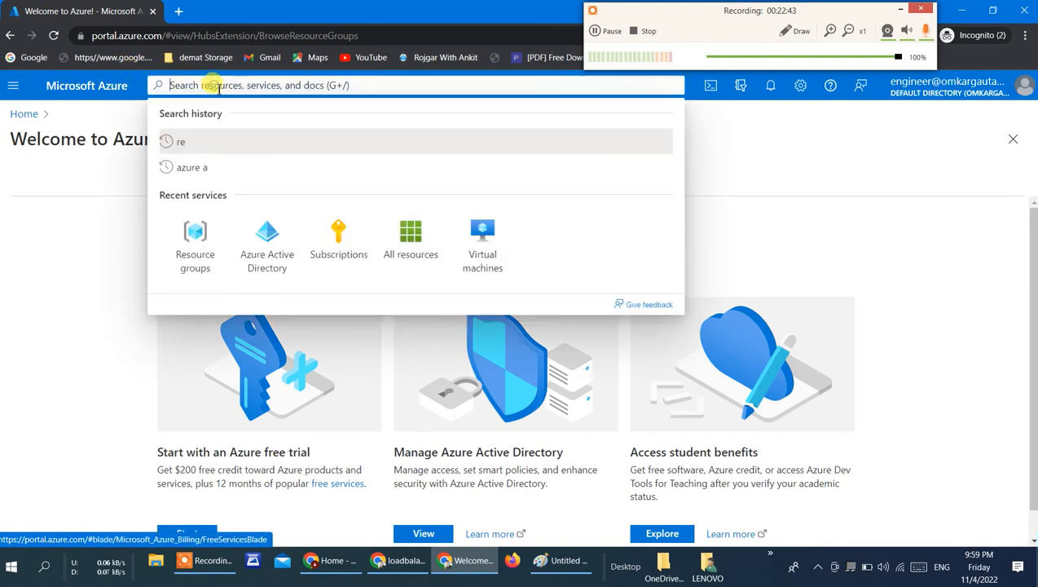
pyautogui.click(194, 147)
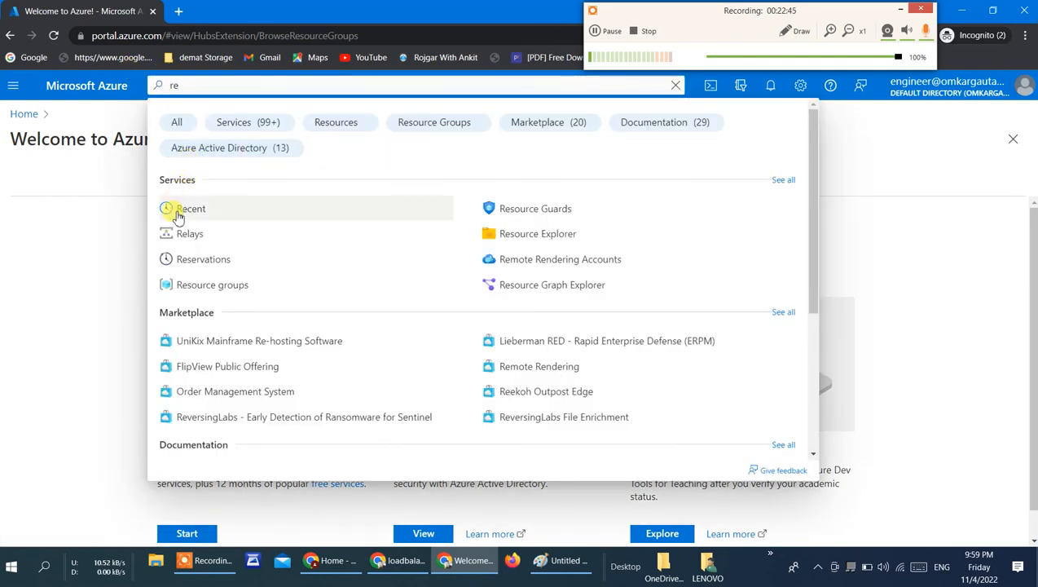
pyautogui.click(196, 287)
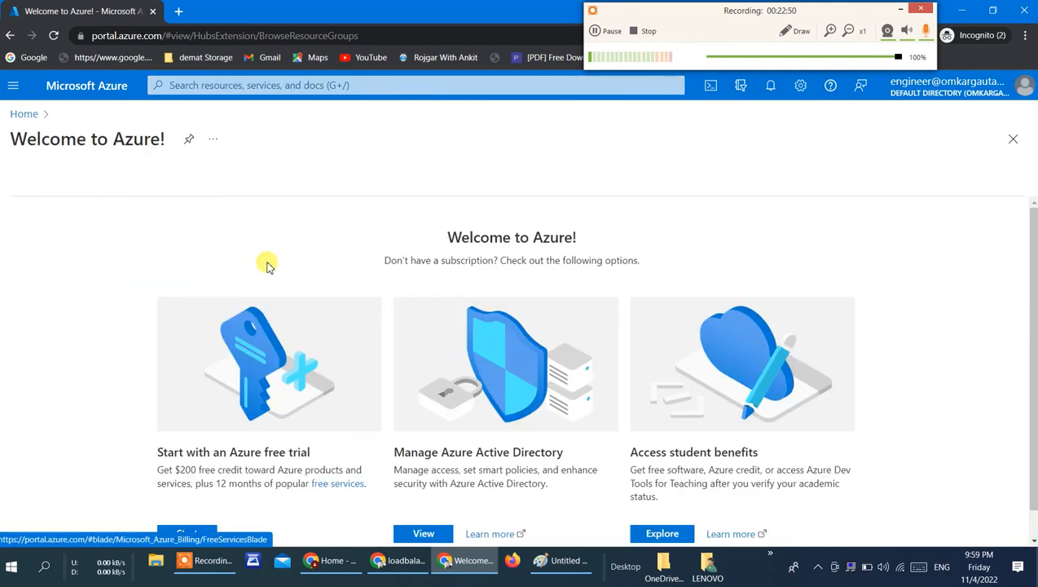
pyautogui.scroll(-1, 269, 266)
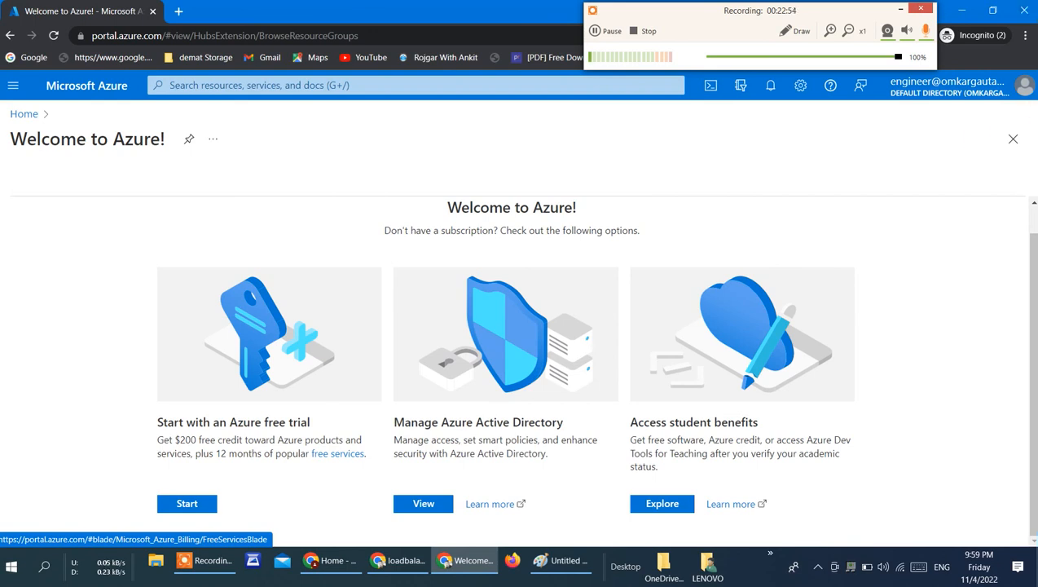
pyautogui.click(1012, 140)
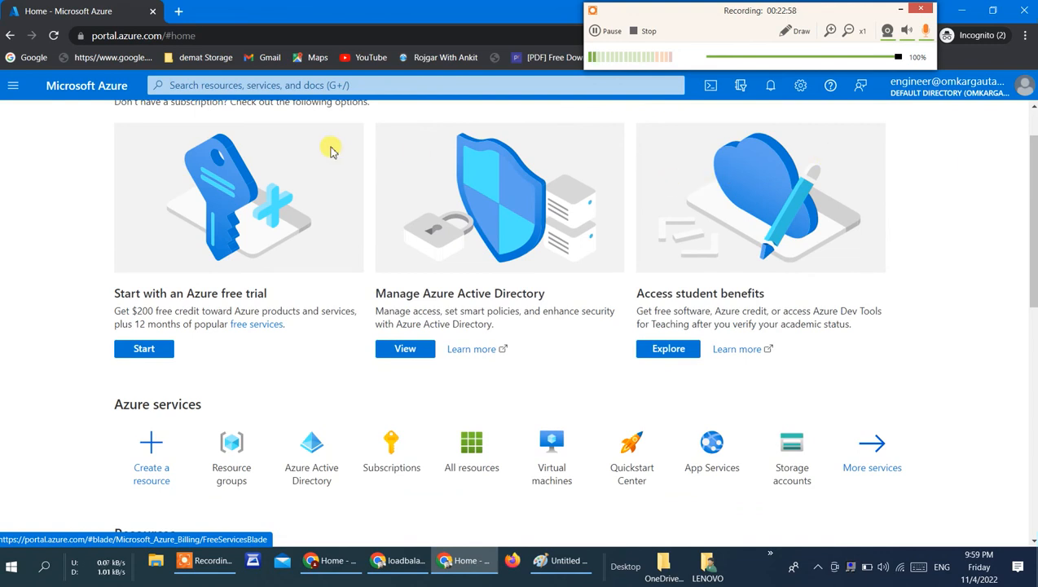
pyautogui.scroll(1, 330, 149)
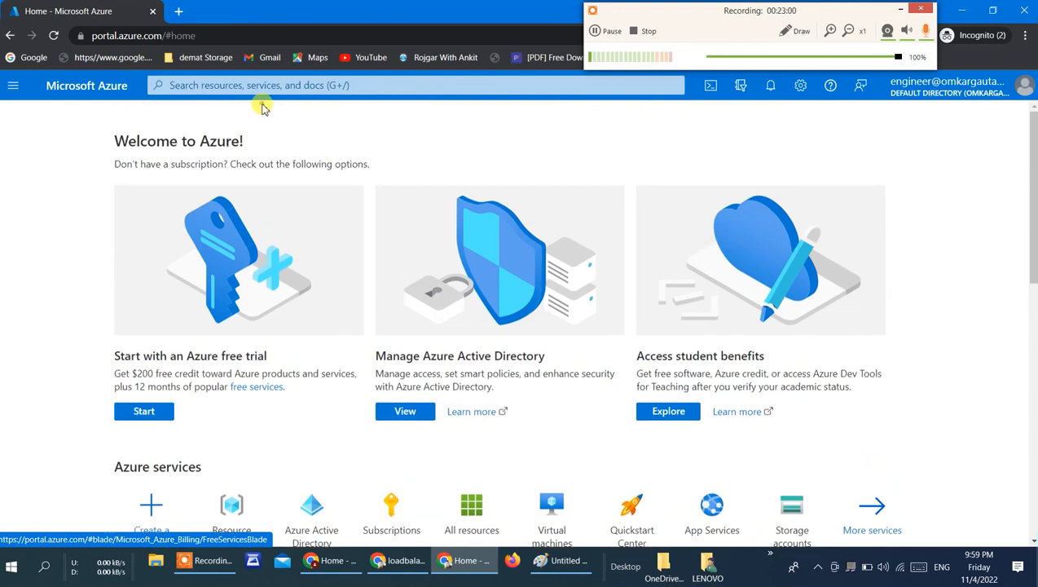
pyautogui.moveTo(343, 568)
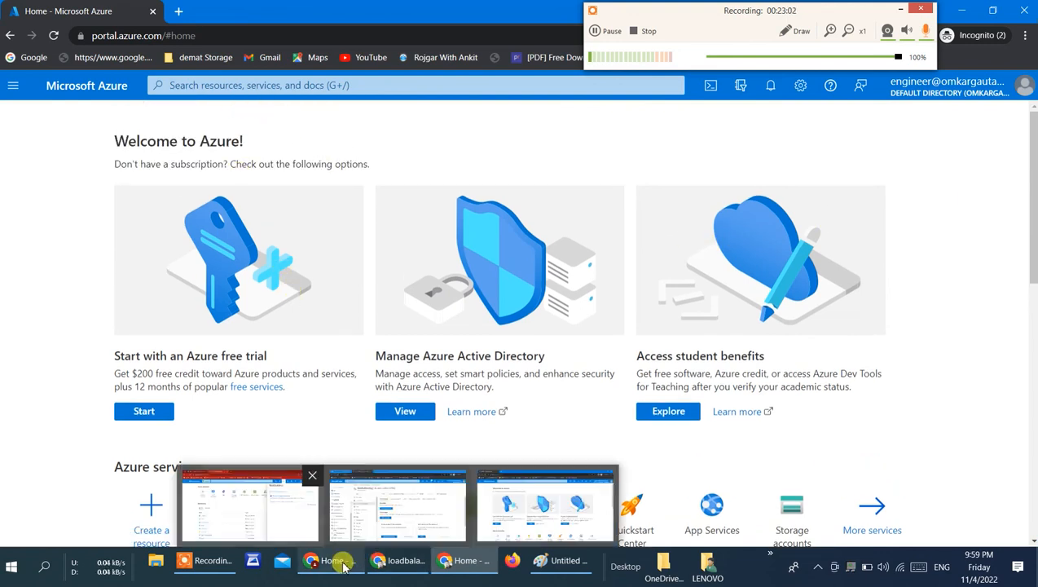
pyautogui.click(596, 31)
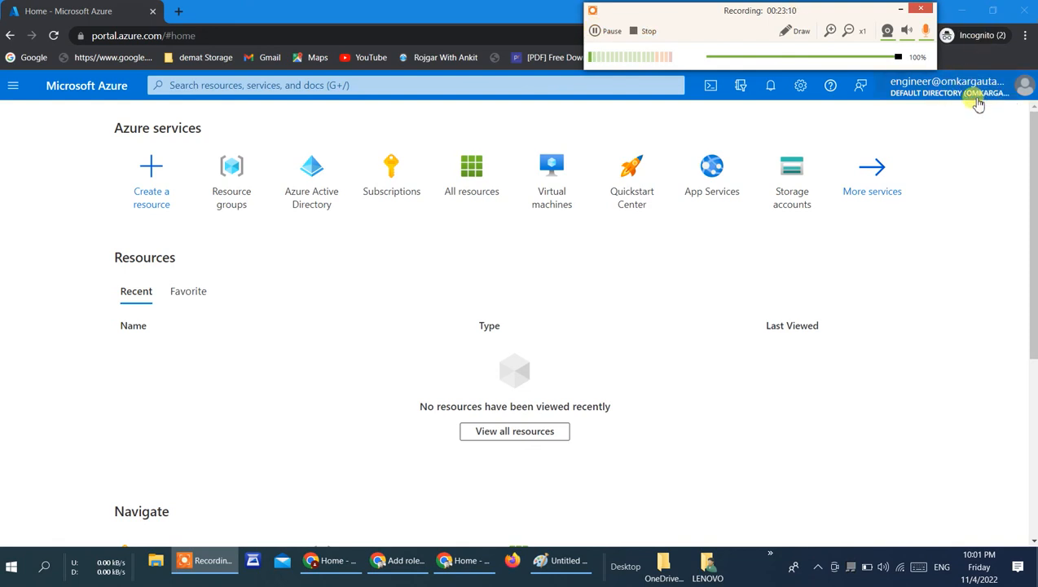
# Step: Open Resource groups from the engineer's portal home and enter the loadbalancing group
pyautogui.click(232, 198)
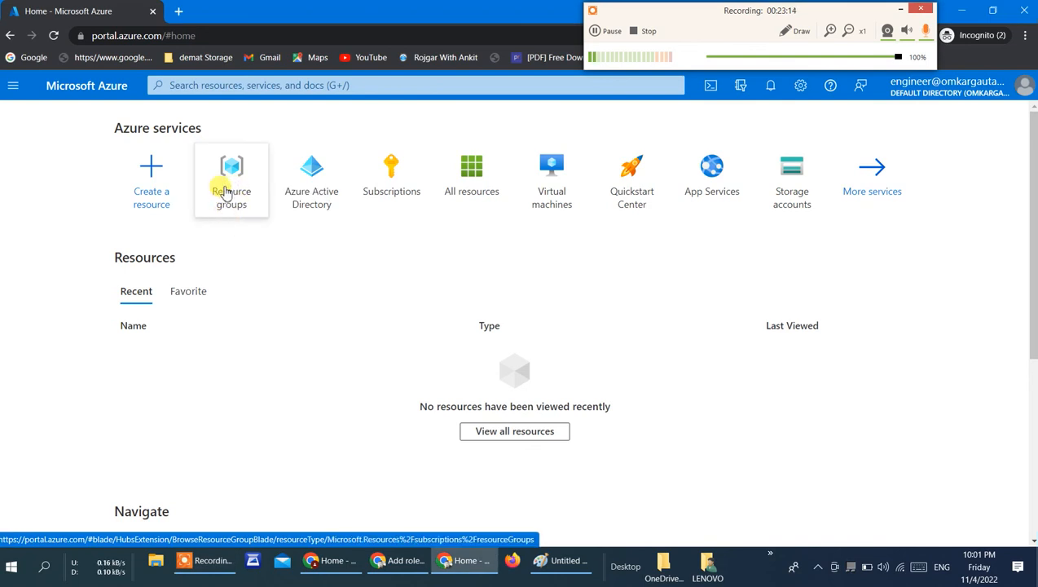
pyautogui.click(233, 187)
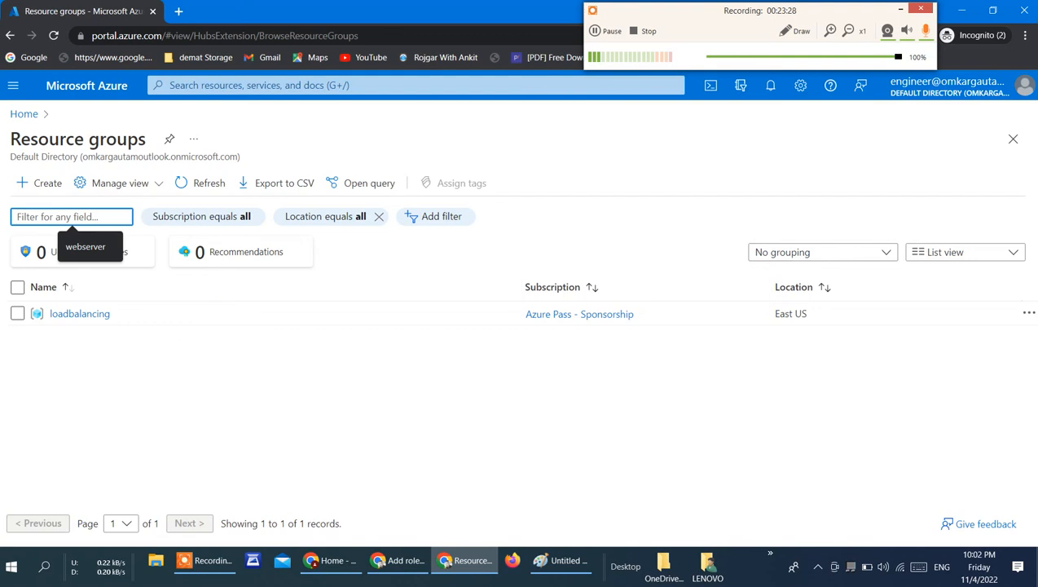
pyautogui.click(94, 316)
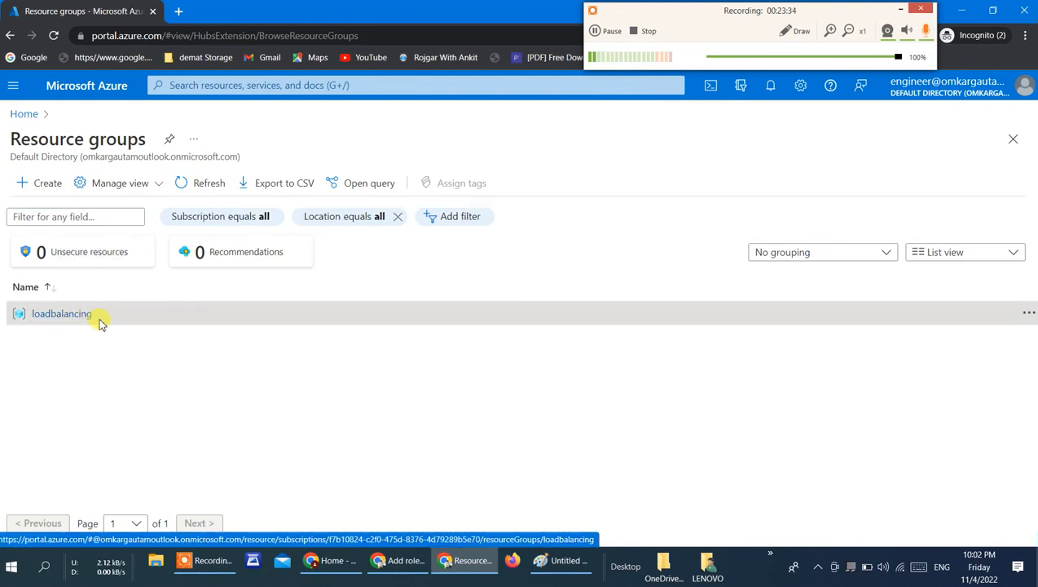